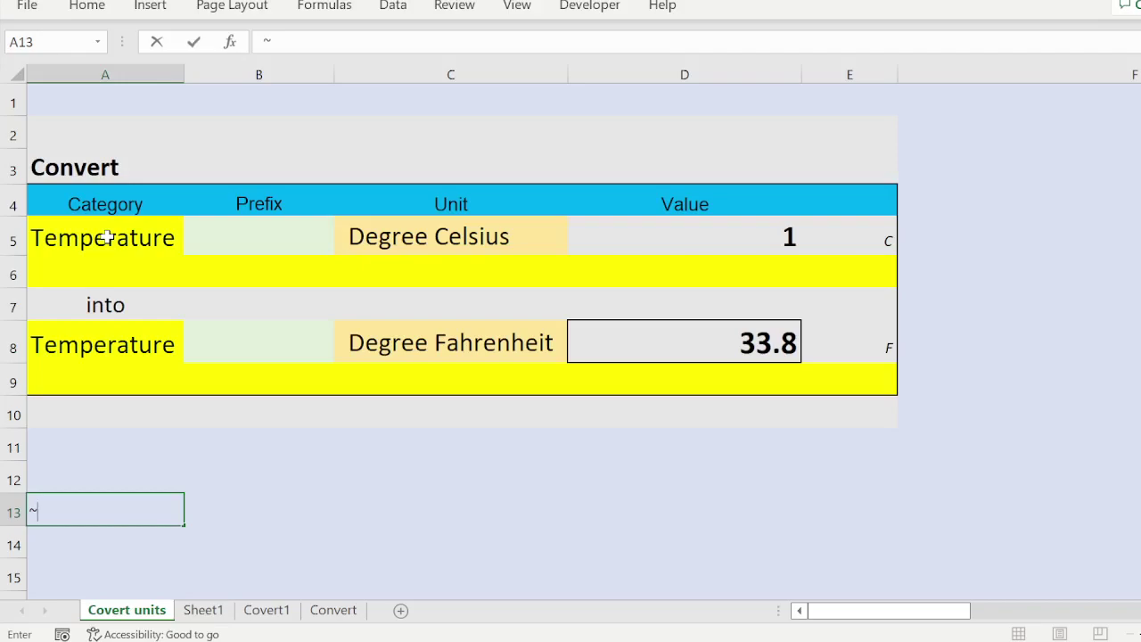
- Examine the temperature conversion's category, unit and value cells, including the result formula in D8
{"action": "left_click", "coordinate": [98, 236]}
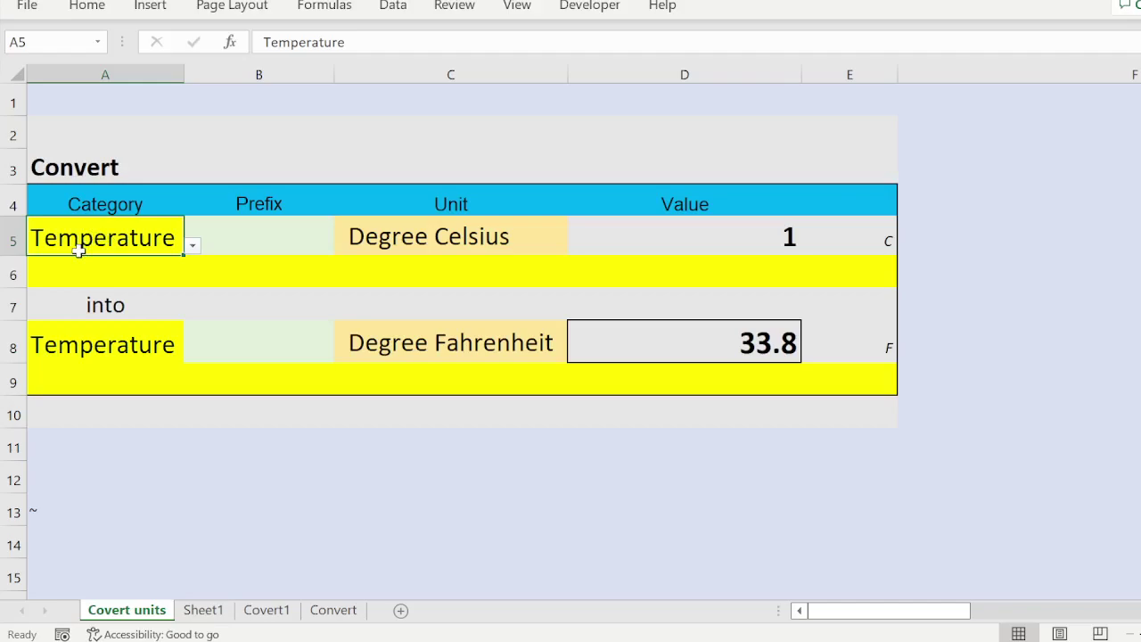
{"action": "left_click", "coordinate": [522, 235]}
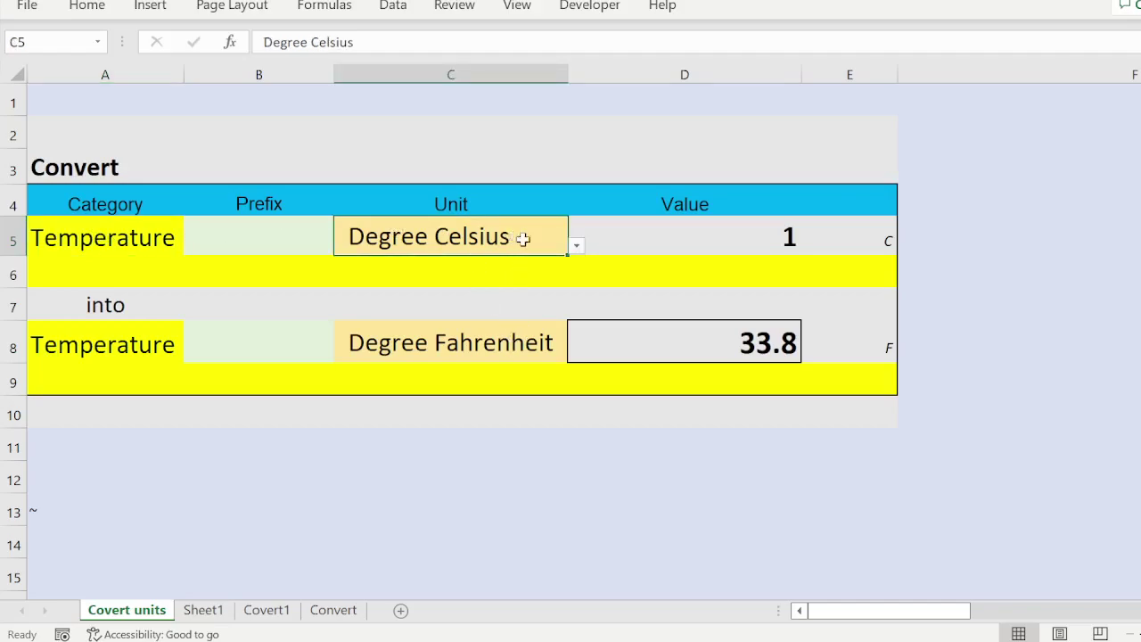
{"action": "left_click", "coordinate": [553, 346]}
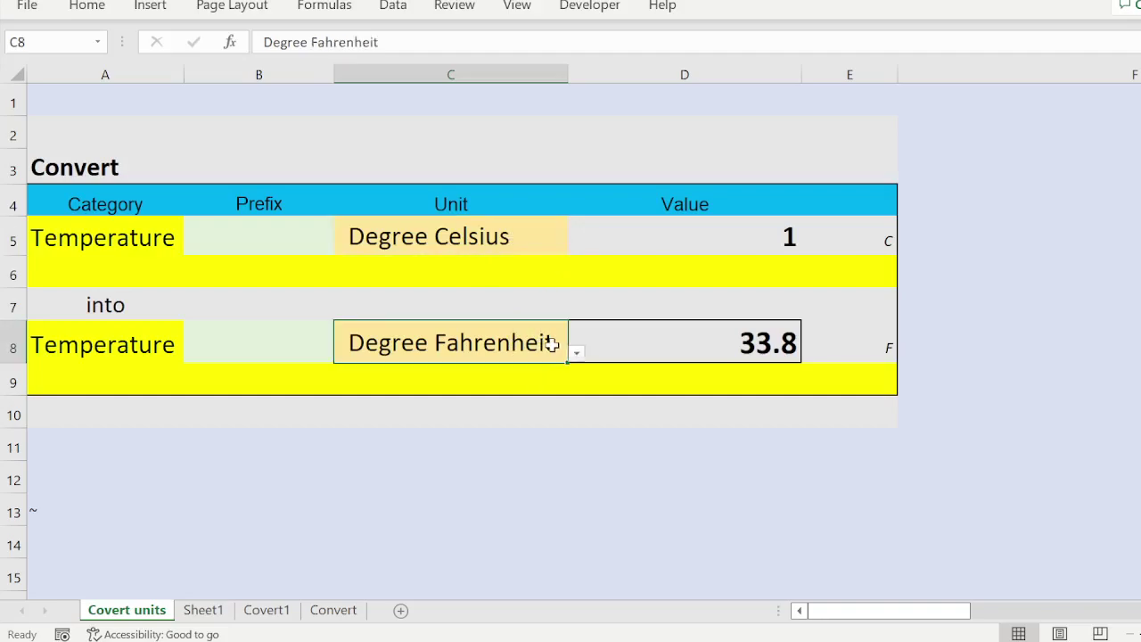
{"action": "left_click", "coordinate": [507, 223]}
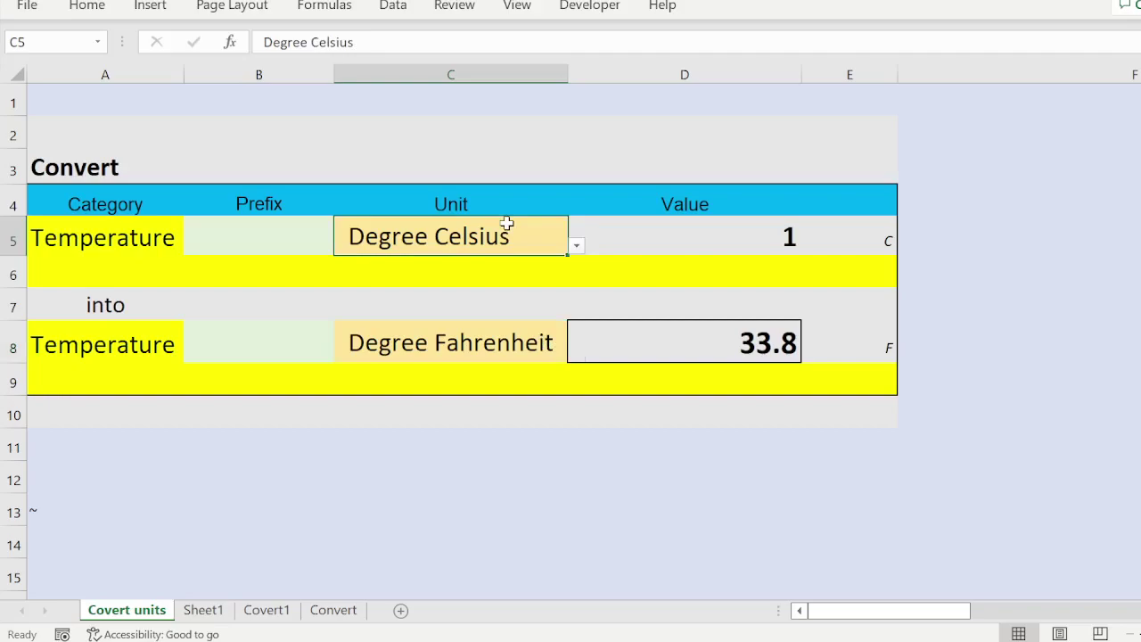
{"action": "left_click", "coordinate": [723, 243]}
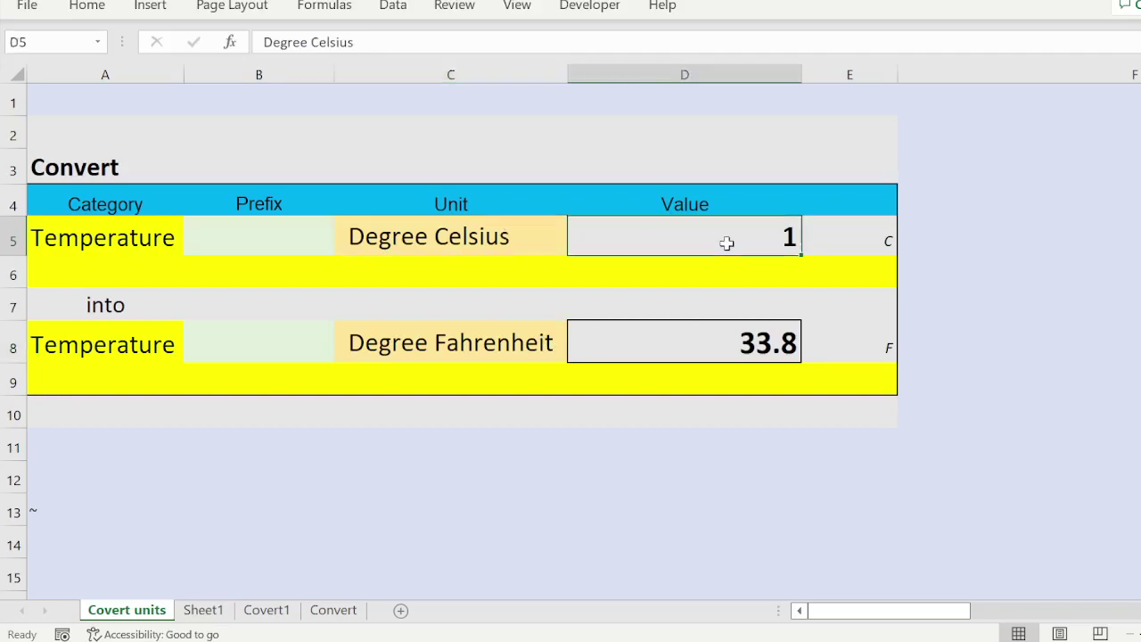
{"action": "left_click", "coordinate": [540, 344]}
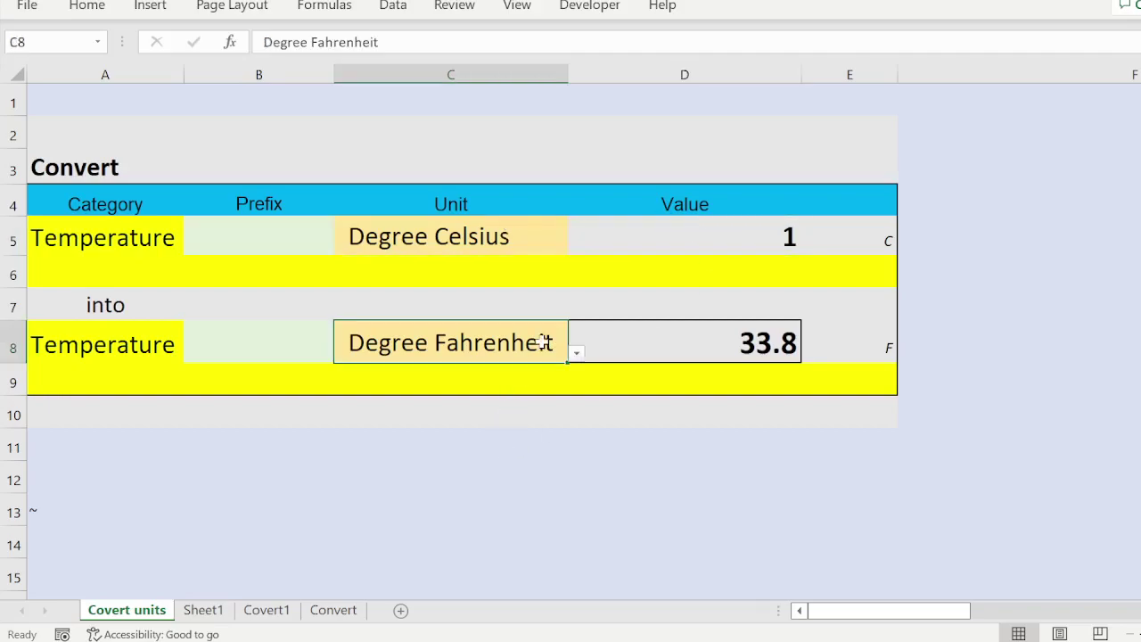
{"action": "left_click", "coordinate": [698, 339]}
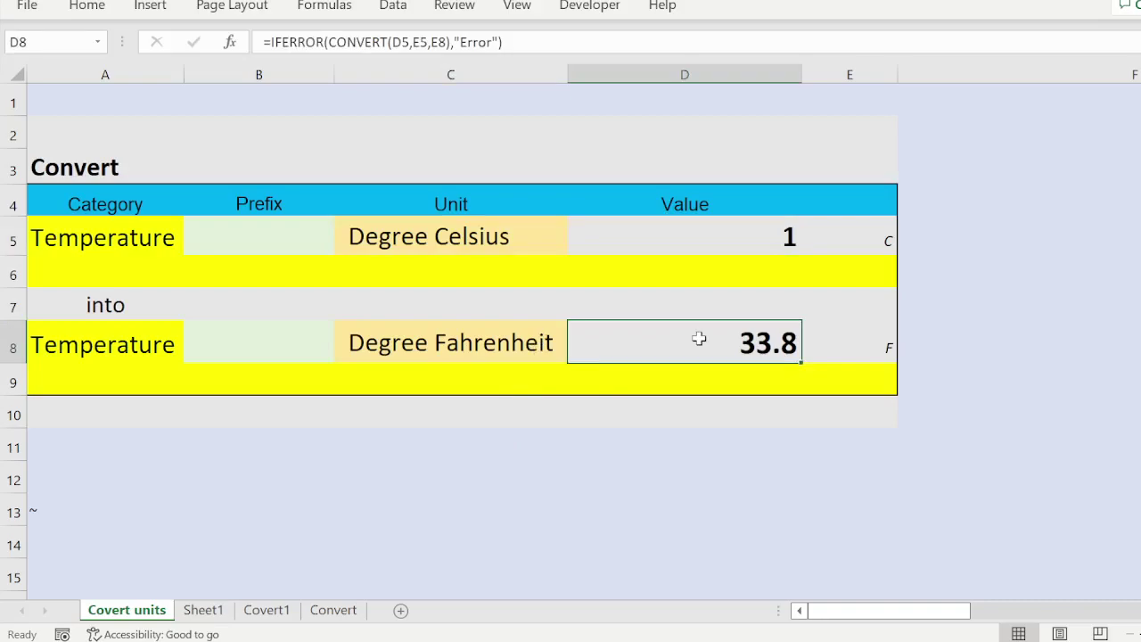
- Set the Degree Celsius value in D5 to 7 and check the converted result in D8
{"action": "left_click", "coordinate": [773, 230]}
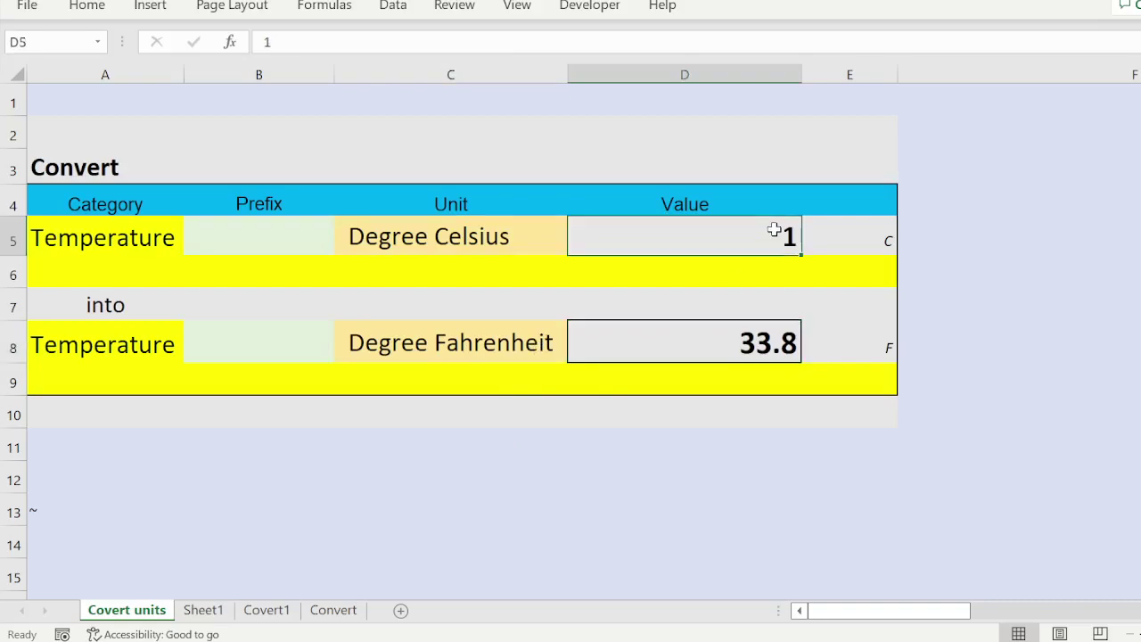
{"action": "type", "text": "7"}
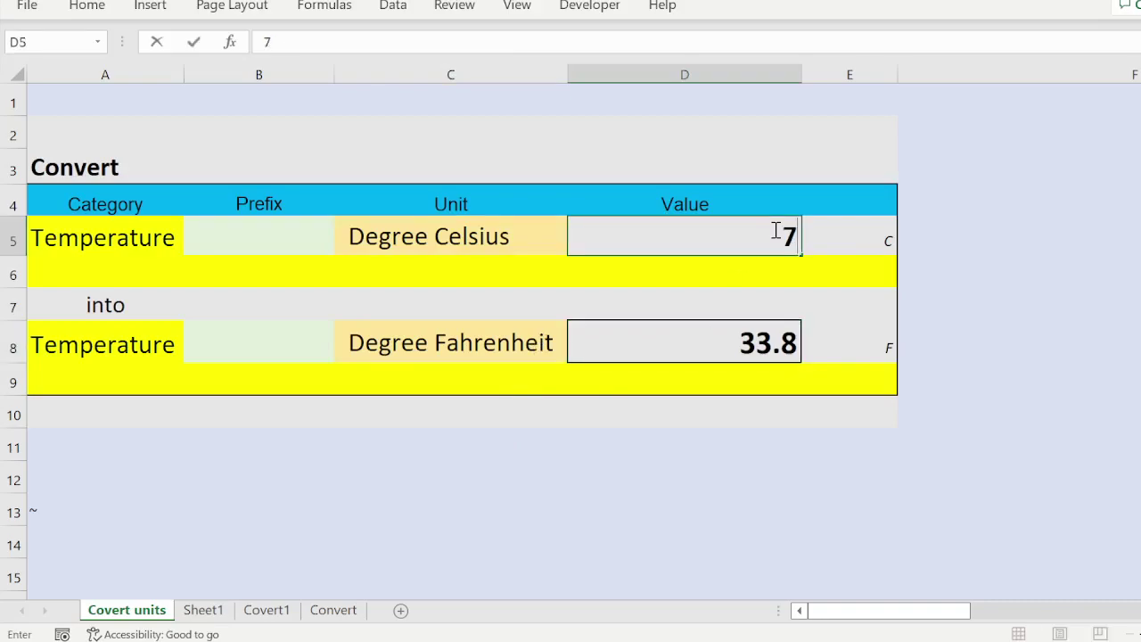
{"action": "left_click", "coordinate": [597, 349]}
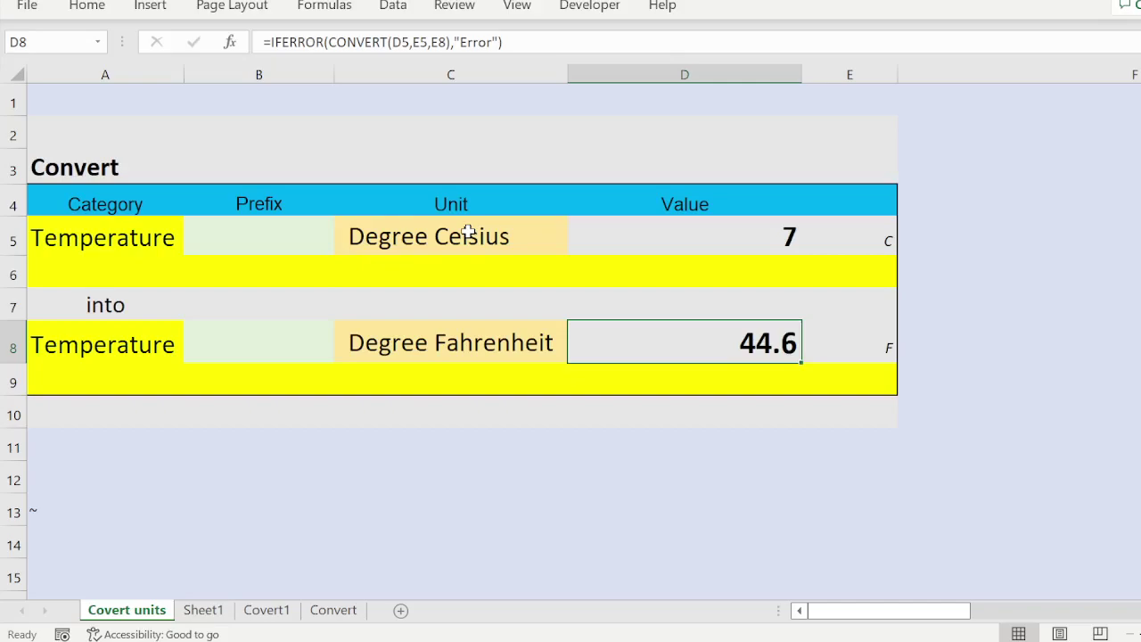
- Set the source category in A5 to Distance and its unit in C5 to Meter
{"action": "left_click", "coordinate": [114, 236]}
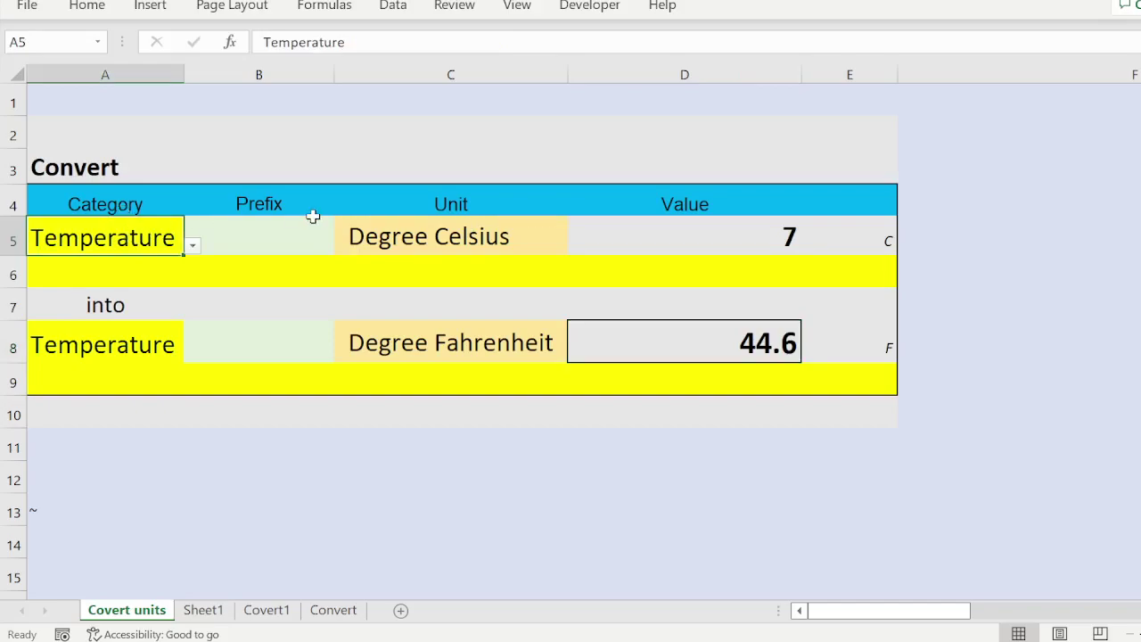
{"action": "left_click", "coordinate": [161, 279]}
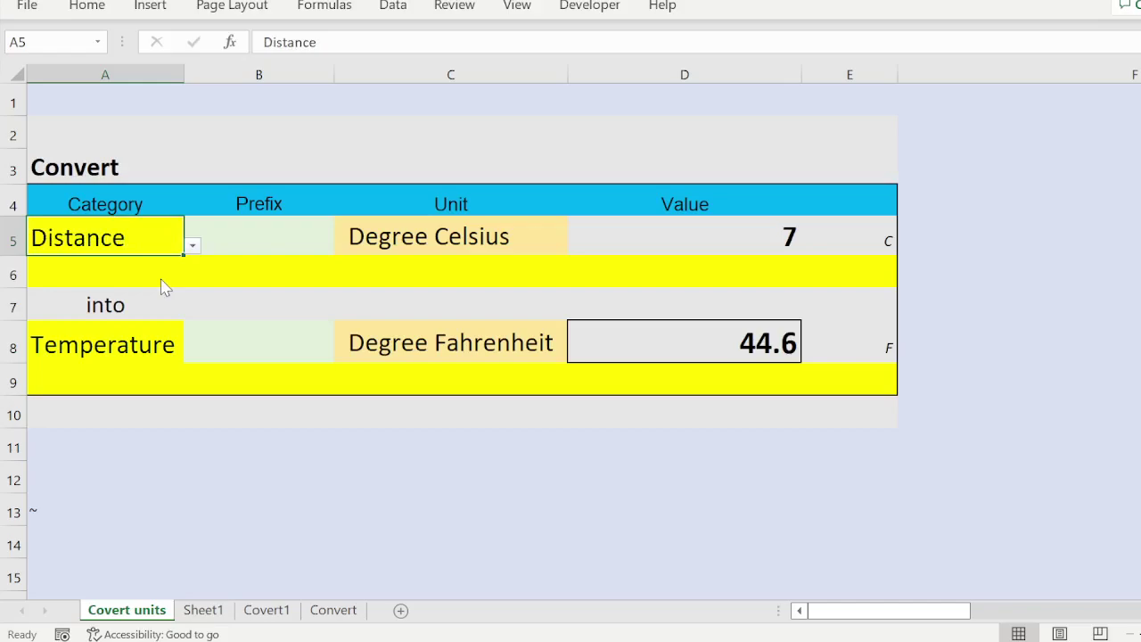
{"action": "left_click", "coordinate": [410, 246]}
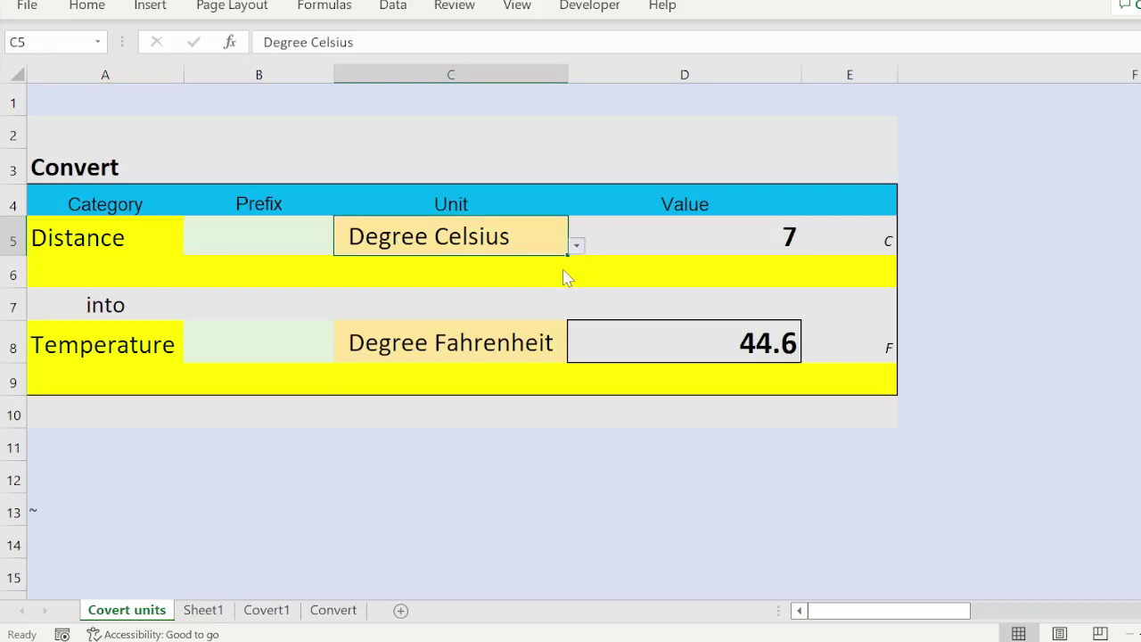
{"action": "left_click", "coordinate": [538, 334]}
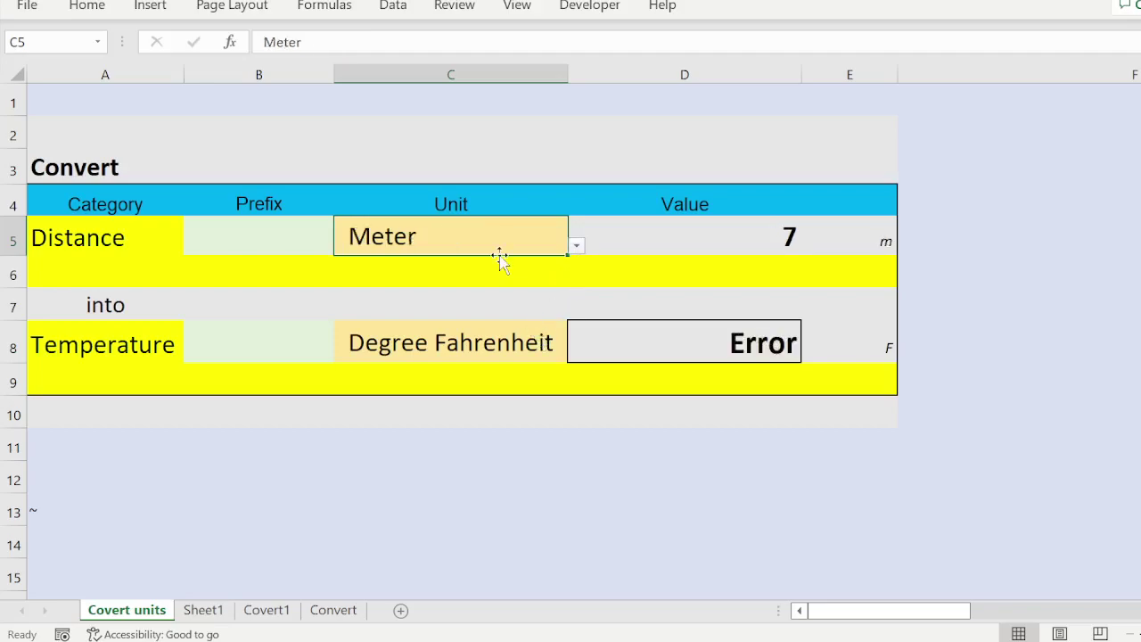
- Set the target category in A8 to Distance and its unit in C8 to Inch
{"action": "left_click", "coordinate": [135, 350]}
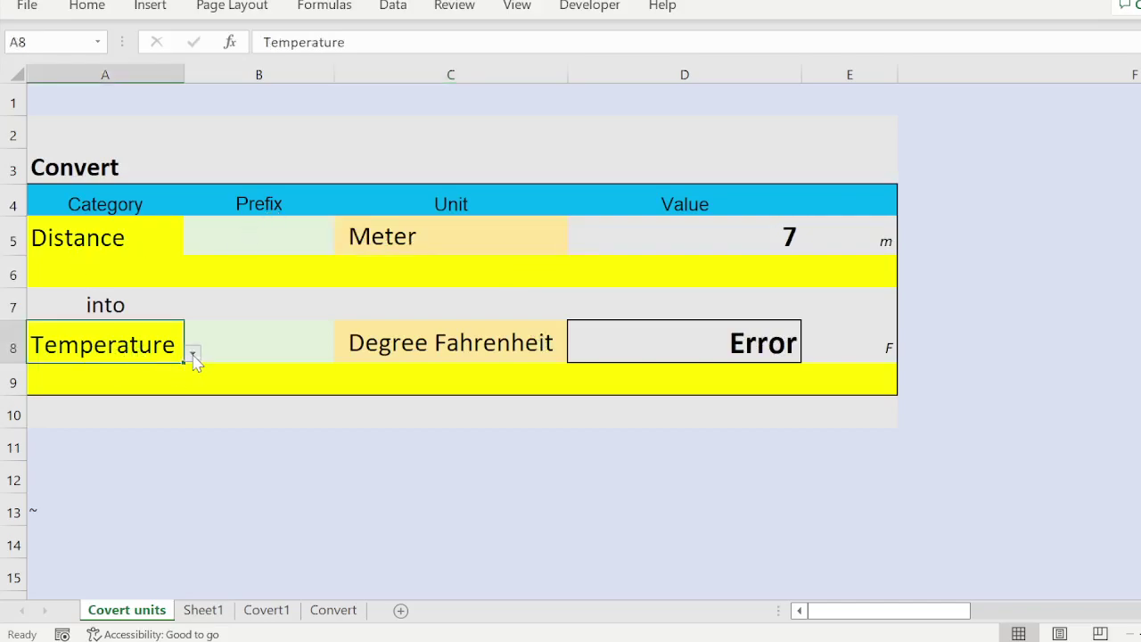
{"action": "left_click", "coordinate": [154, 385]}
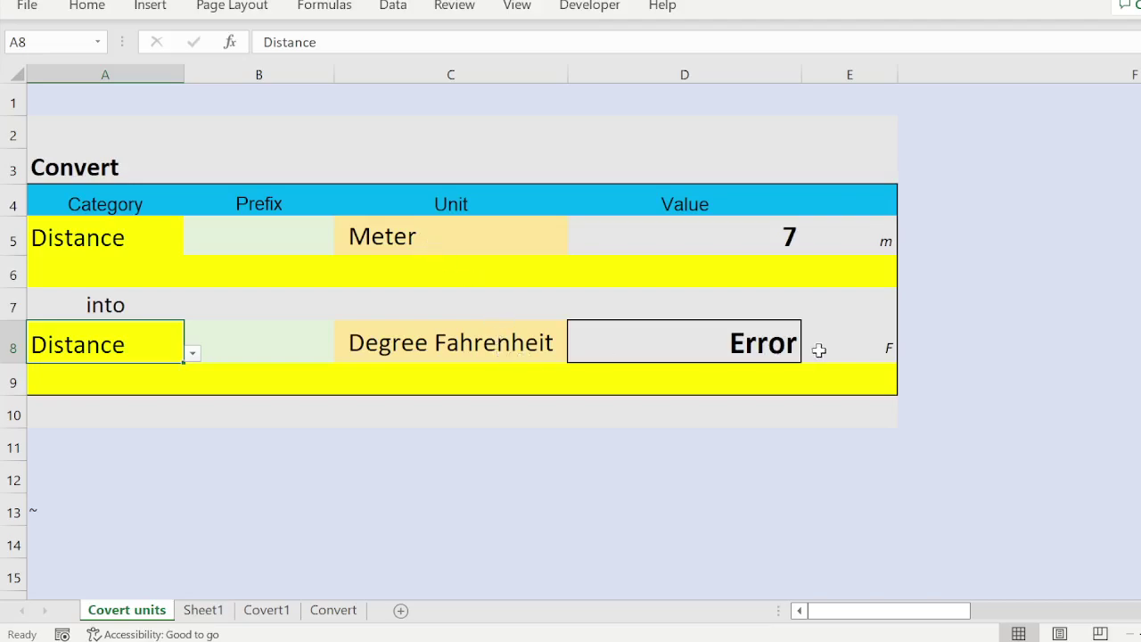
{"action": "left_click", "coordinate": [524, 339]}
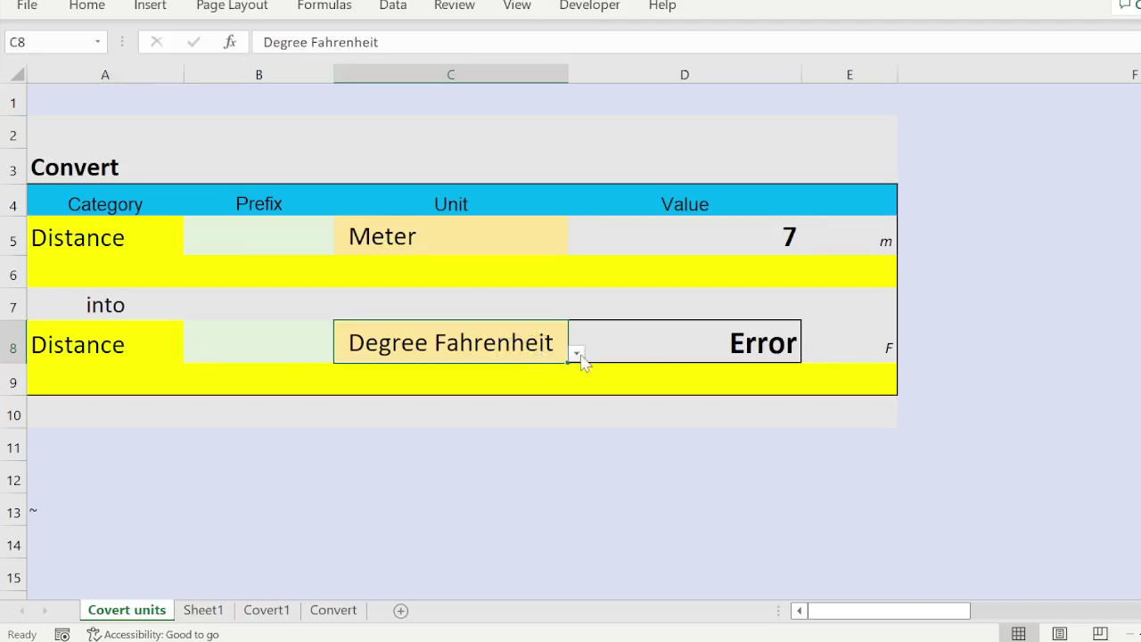
{"action": "left_click", "coordinate": [515, 415]}
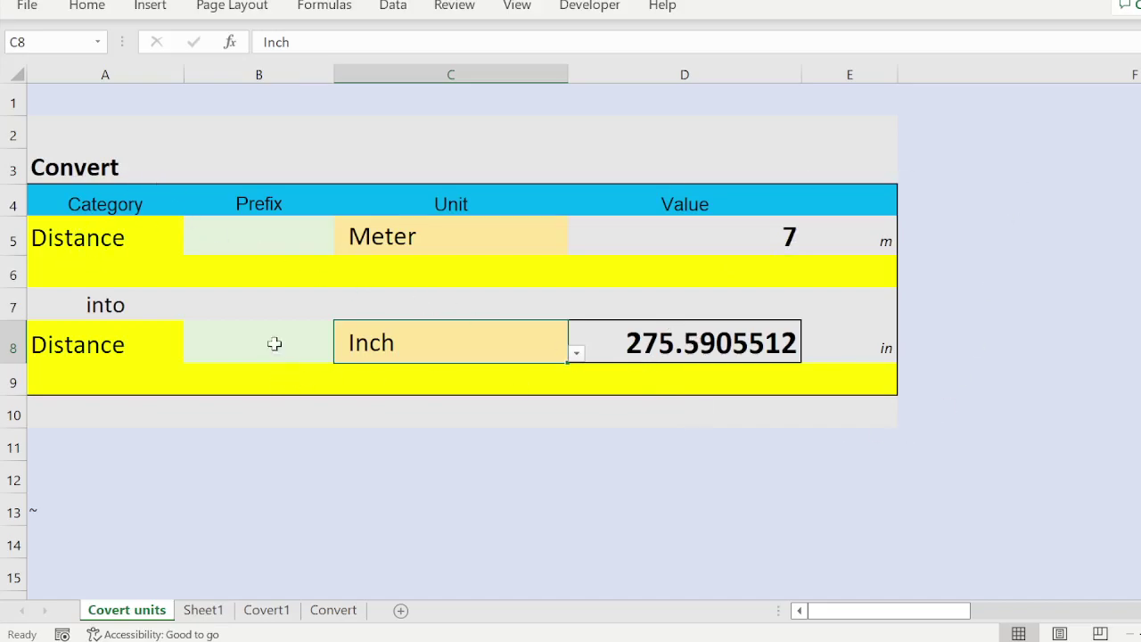
- Set the source category in A5 to Energy and its unit in C5 to Horsepower-hour
{"action": "left_click", "coordinate": [150, 228]}
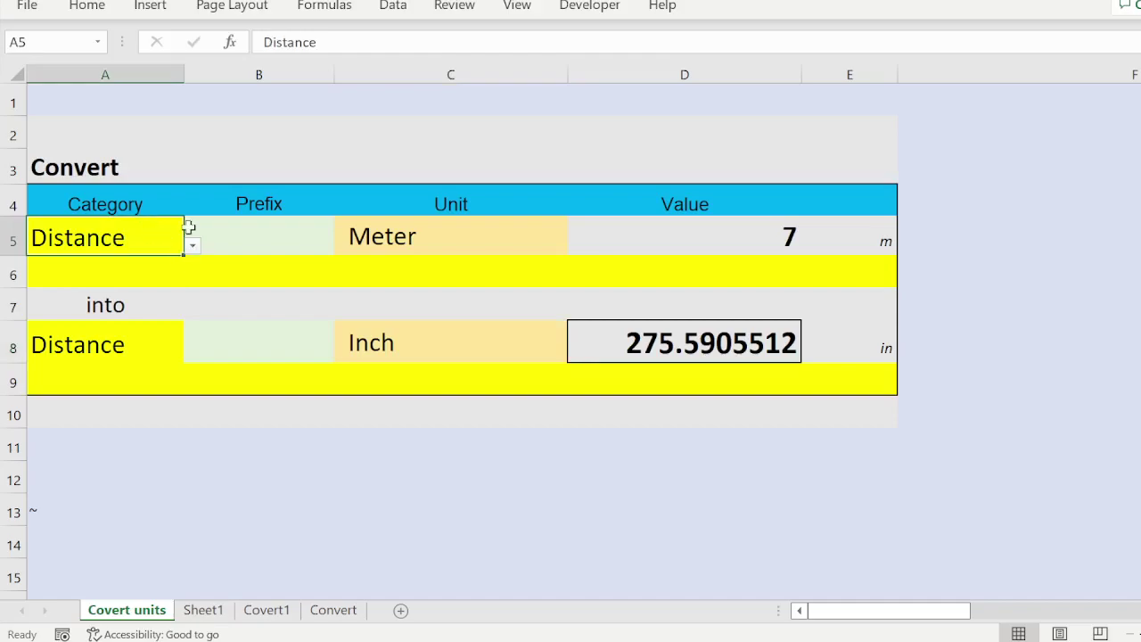
{"action": "left_click", "coordinate": [192, 246]}
{"action": "left_click", "coordinate": [133, 285]}
{"action": "left_click", "coordinate": [395, 230]}
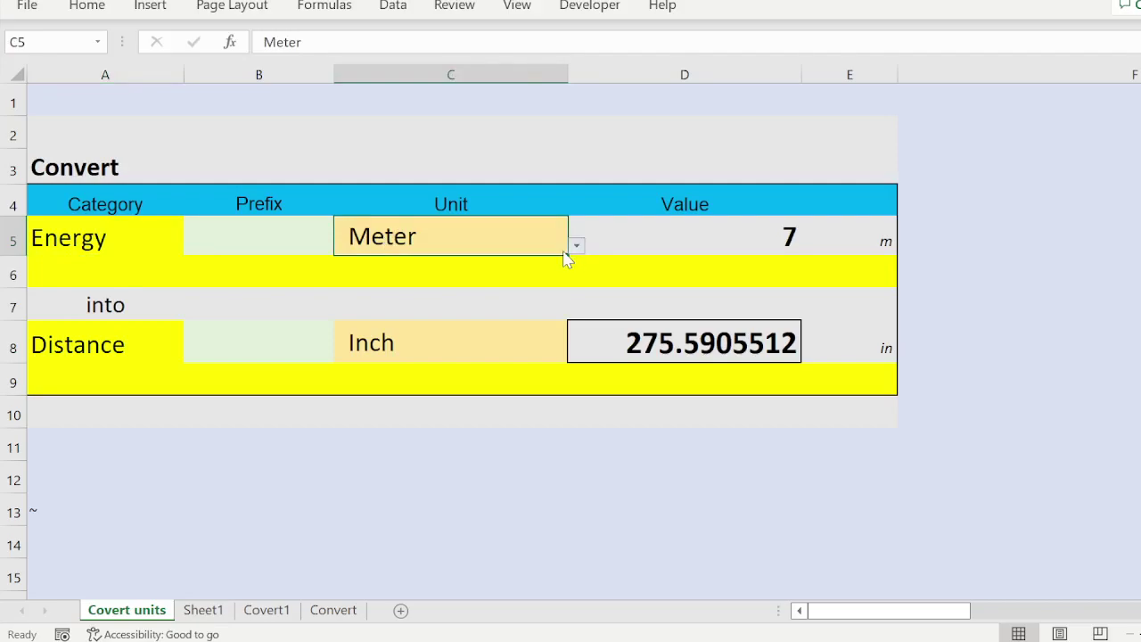
{"action": "left_click", "coordinate": [512, 325]}
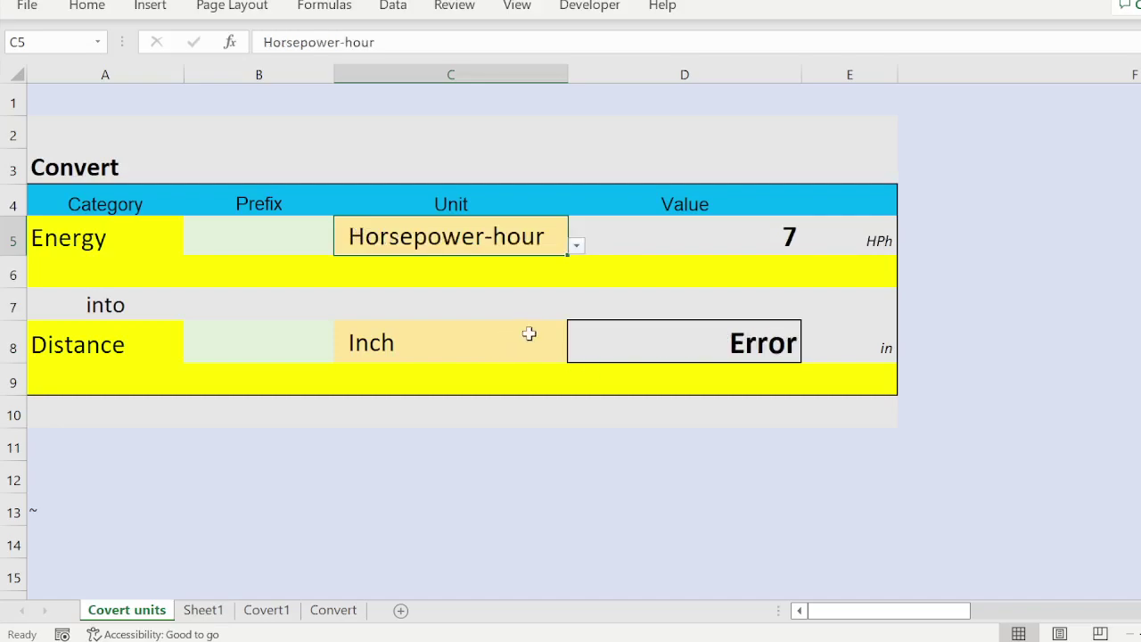
- Set the target category in A8 to Energy and its unit in C8 to Foot-pound
{"action": "left_click", "coordinate": [71, 351]}
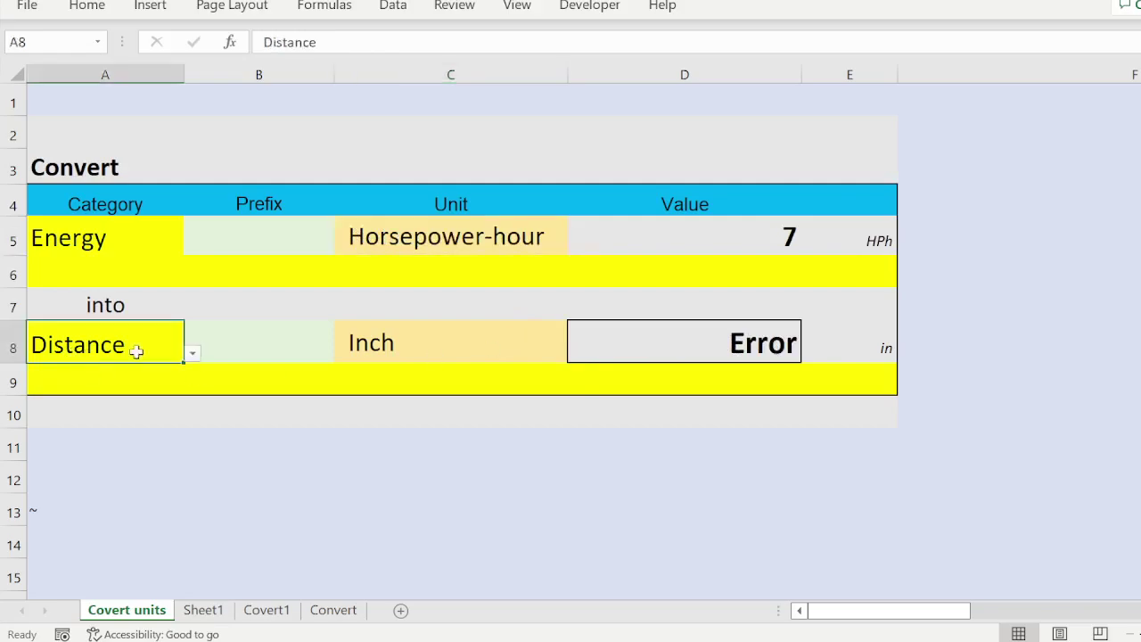
{"action": "left_click", "coordinate": [191, 354]}
{"action": "left_click", "coordinate": [173, 378]}
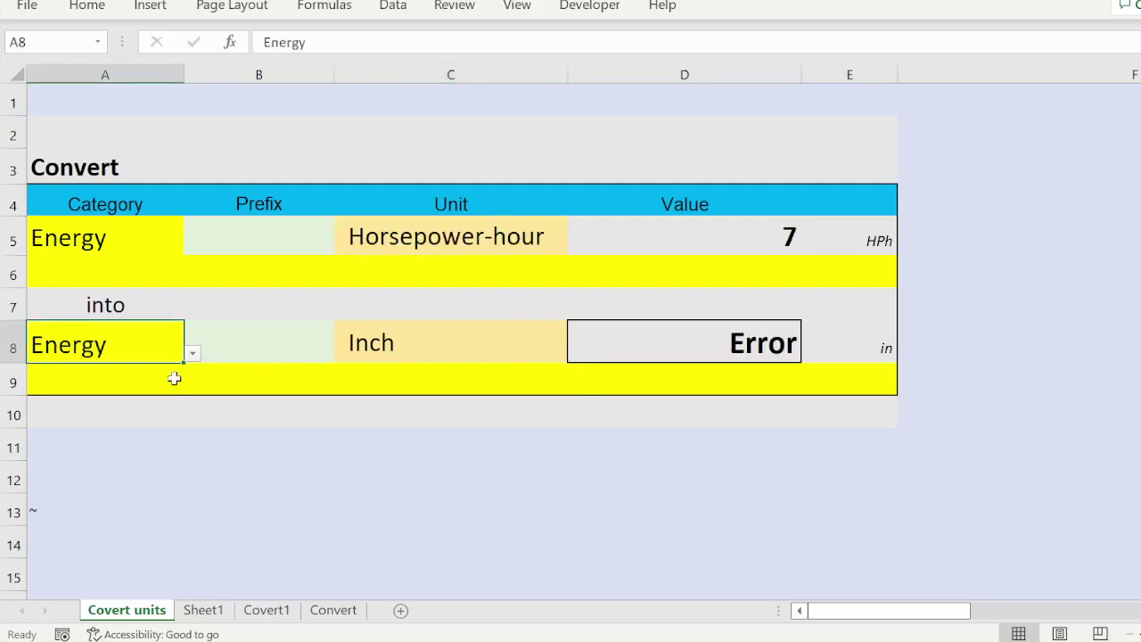
{"action": "left_click", "coordinate": [450, 342]}
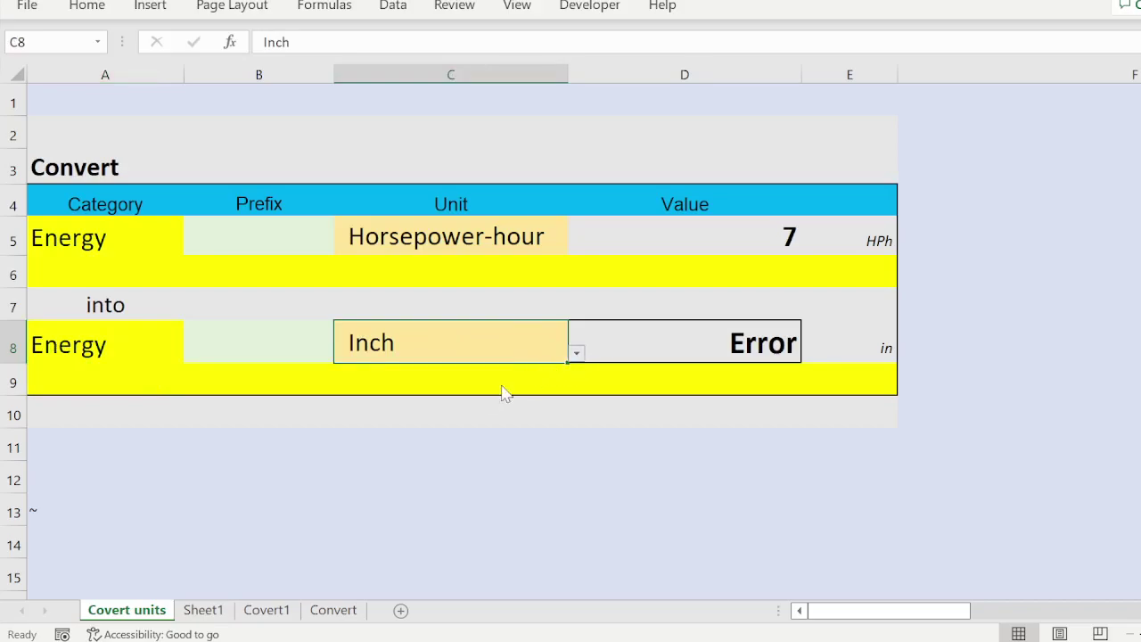
{"action": "left_click", "coordinate": [475, 416]}
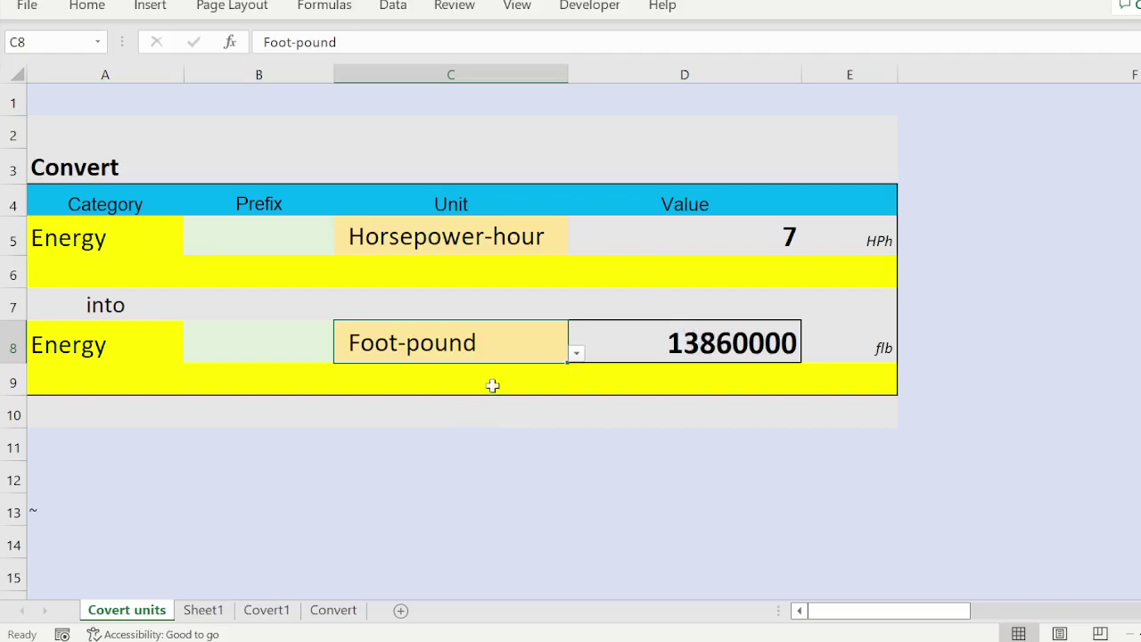
- Set the Horsepower-hour value in D5 to 10 and check the converted result in D8
{"action": "left_click", "coordinate": [781, 232]}
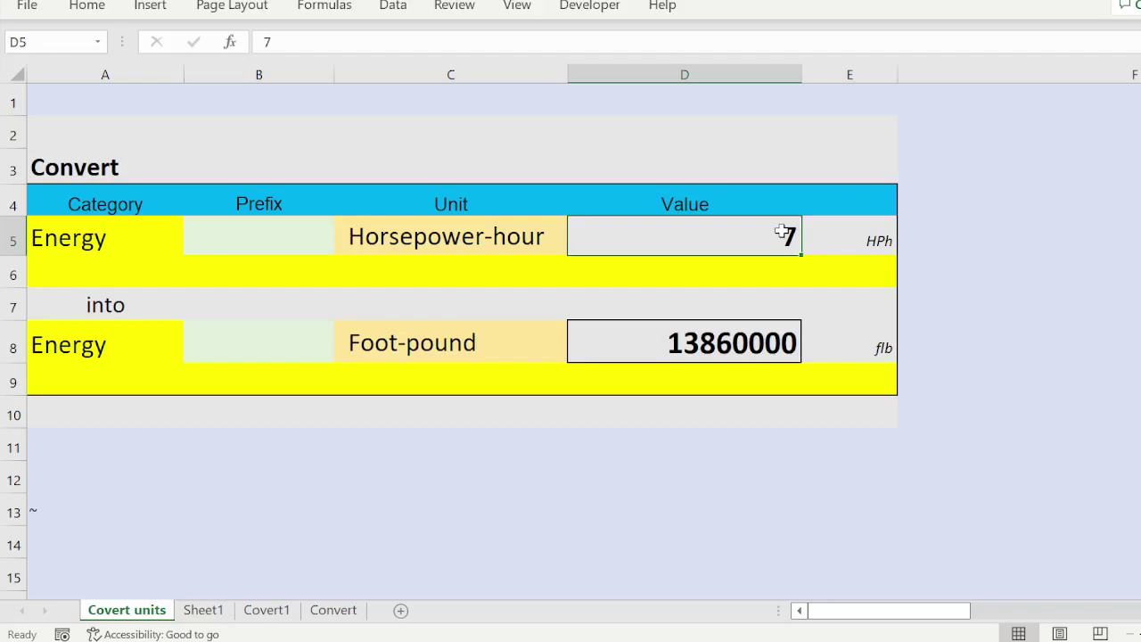
{"action": "type", "text": "10"}
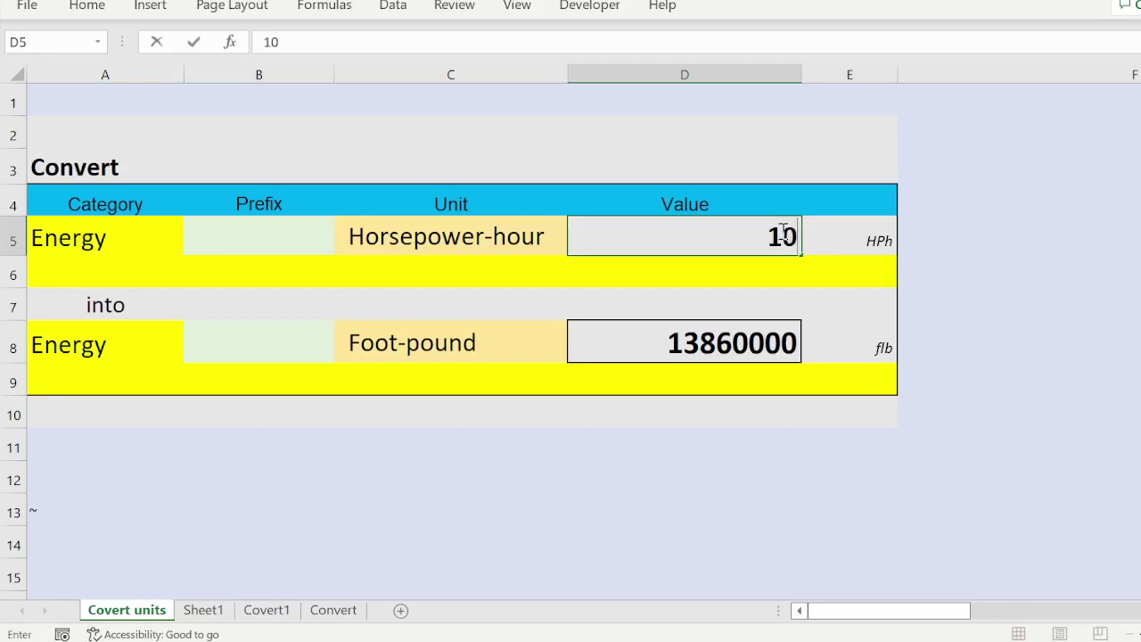
{"action": "left_click", "coordinate": [511, 236]}
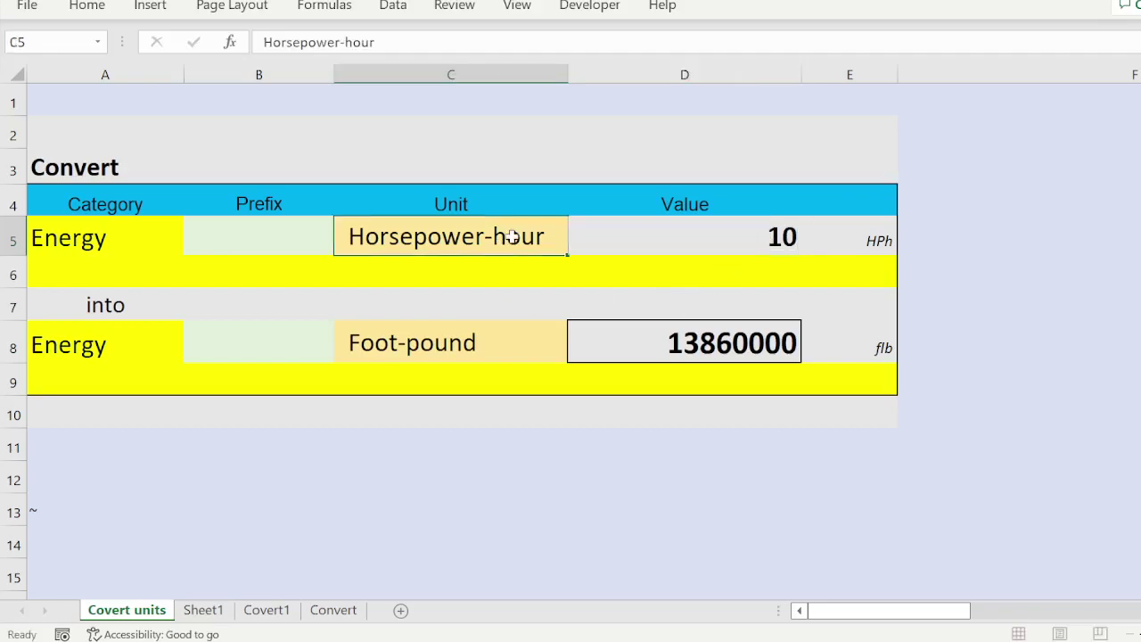
{"action": "left_click", "coordinate": [719, 347]}
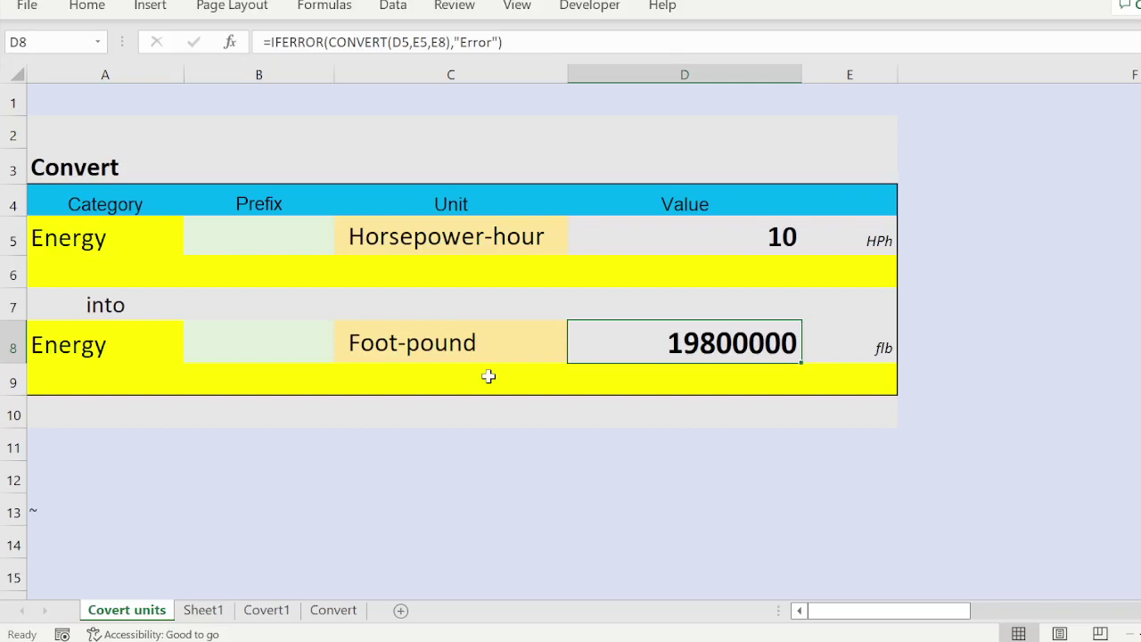
- Set the source row to category Information, unit Bit, with a value of 8
{"action": "left_click", "coordinate": [138, 227]}
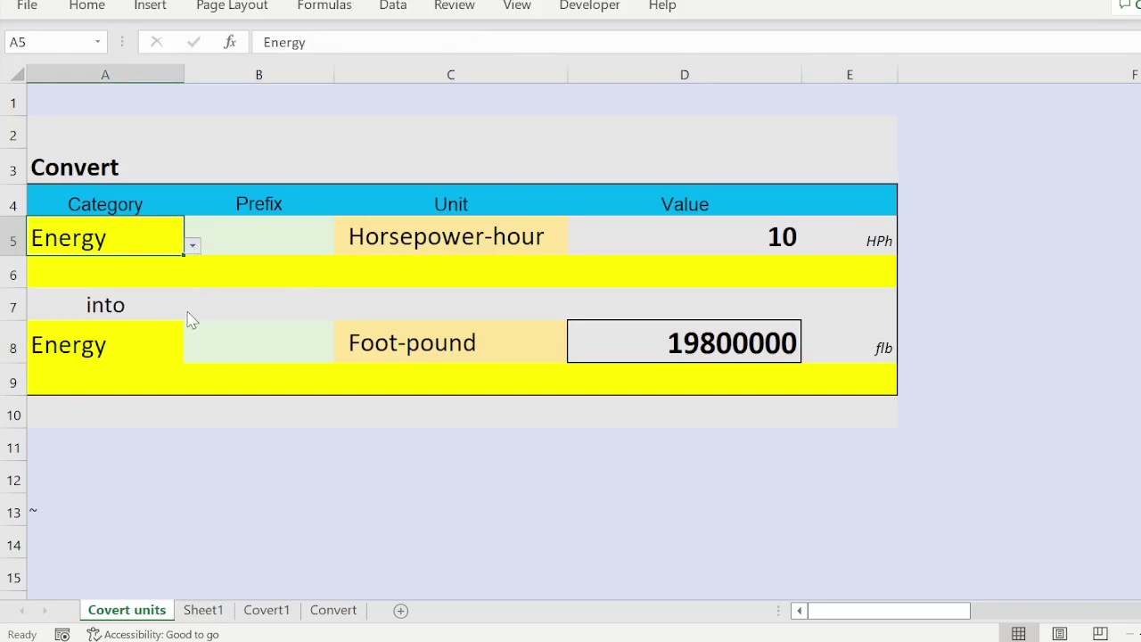
{"action": "left_click", "coordinate": [121, 292]}
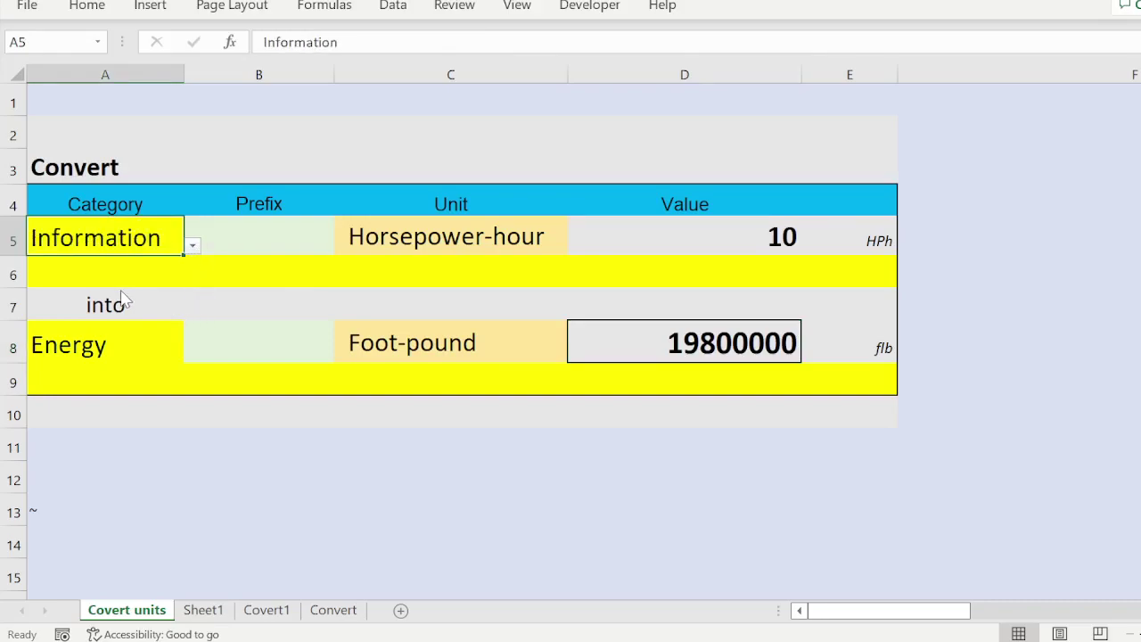
{"action": "left_click", "coordinate": [533, 238]}
{"action": "left_click", "coordinate": [577, 246]}
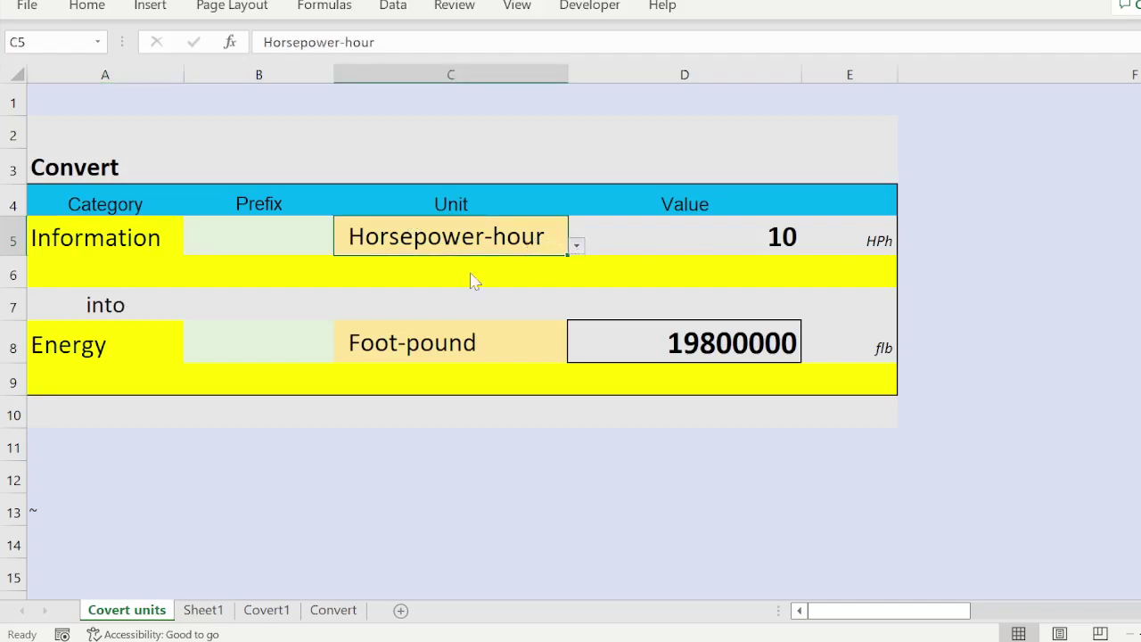
{"action": "left_click", "coordinate": [466, 273]}
{"action": "left_click", "coordinate": [711, 234]}
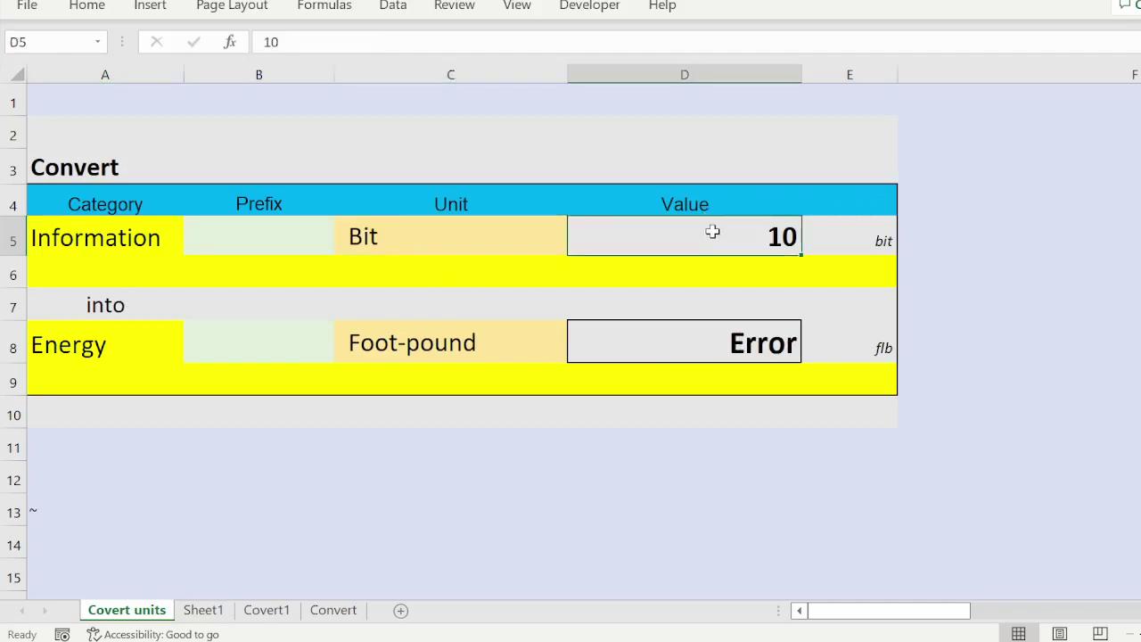
{"action": "type", "text": "8"}
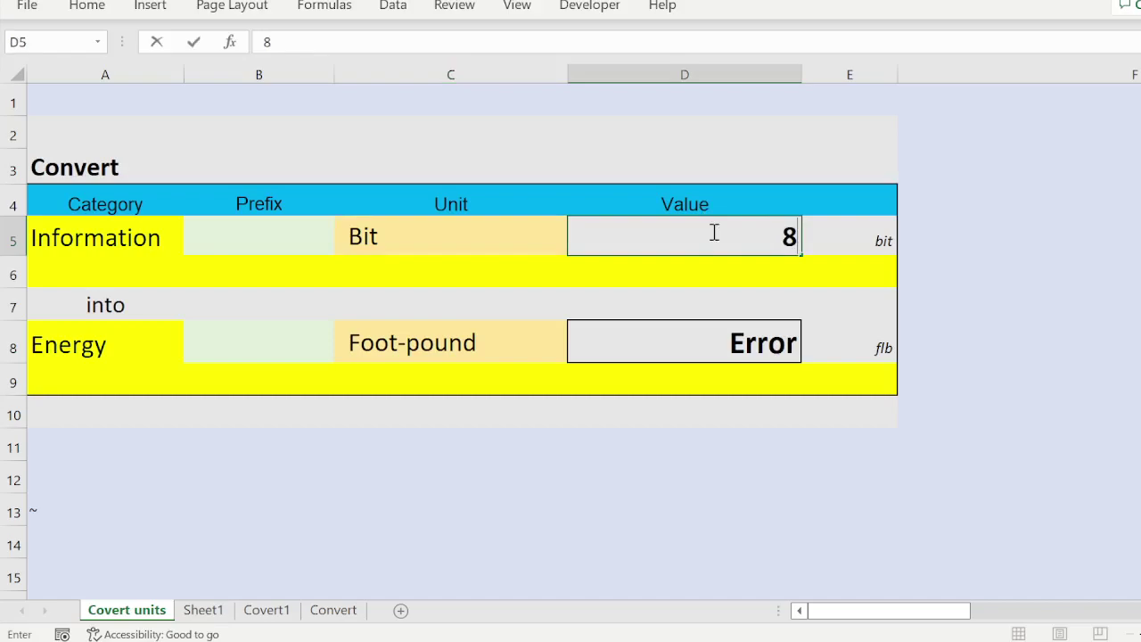
- Set the target row to category Information in A8 and unit Byte in C8
{"action": "left_click", "coordinate": [110, 344]}
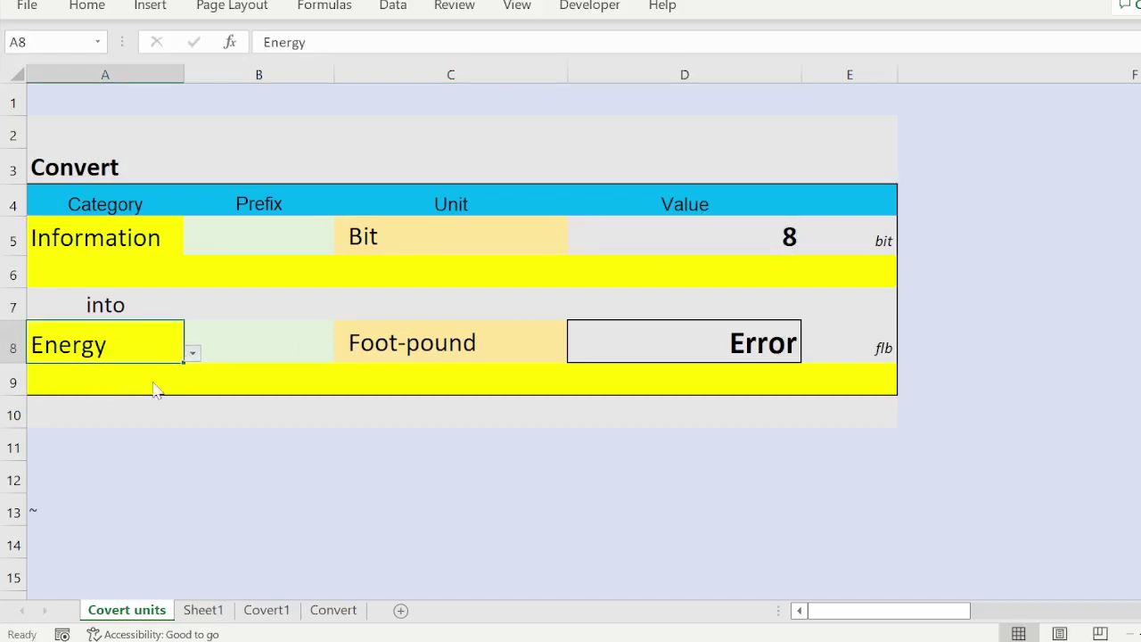
{"action": "type", "text": "Information"}
{"action": "left_click", "coordinate": [450, 348]}
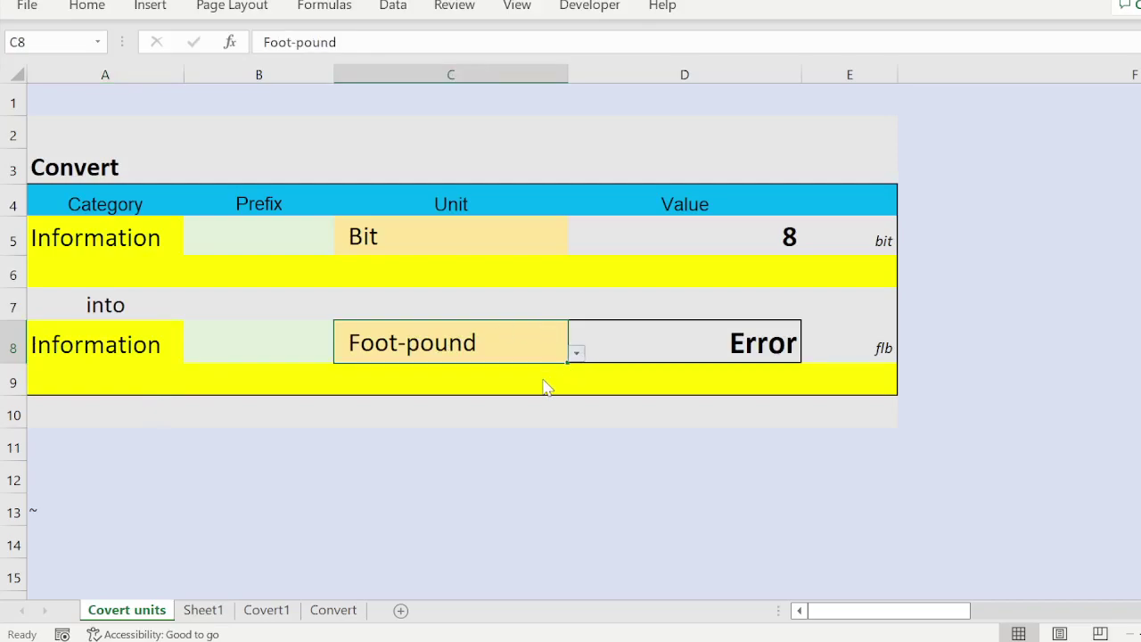
{"action": "type", "text": "Byte"}
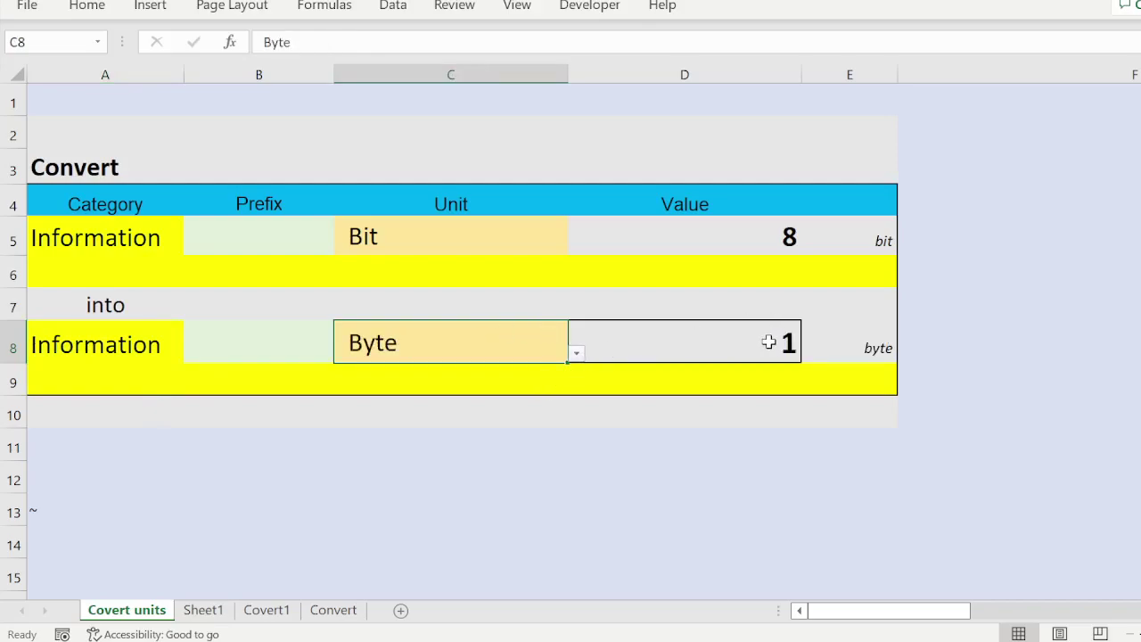
- Set the source row to category Time, unit Day, with a value of 1
{"action": "left_click", "coordinate": [109, 237]}
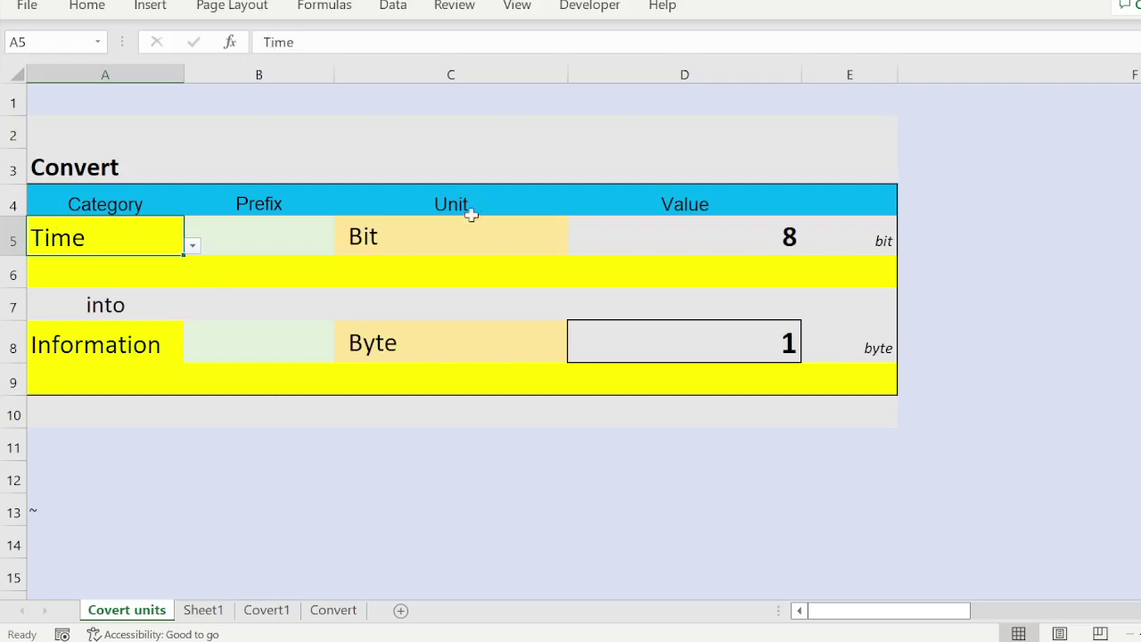
{"action": "left_click", "coordinate": [512, 237]}
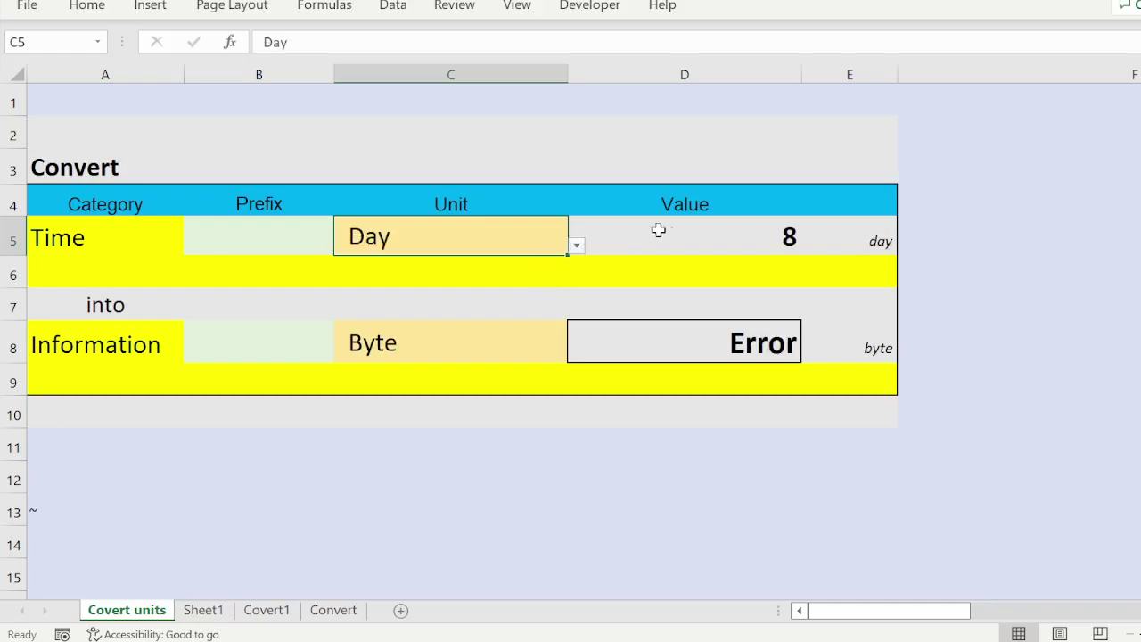
{"action": "left_click", "coordinate": [669, 232]}
{"action": "type", "text": "1"}
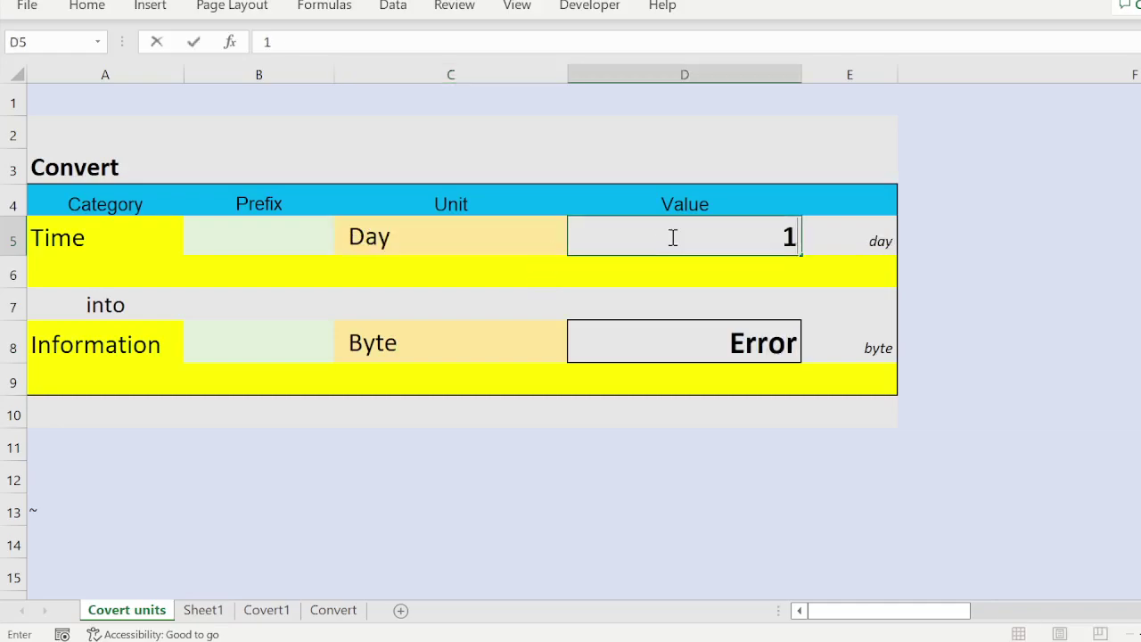
- Set the target category in A8 to Time and its unit in C8 to Hour
{"action": "left_click", "coordinate": [170, 352]}
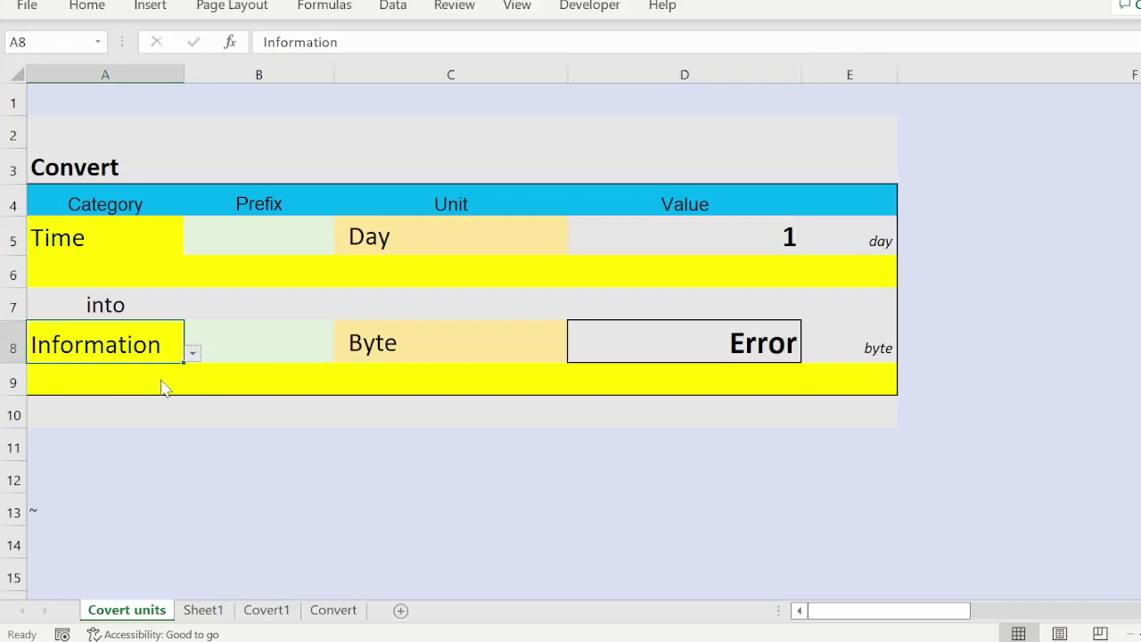
{"action": "left_click", "coordinate": [141, 455]}
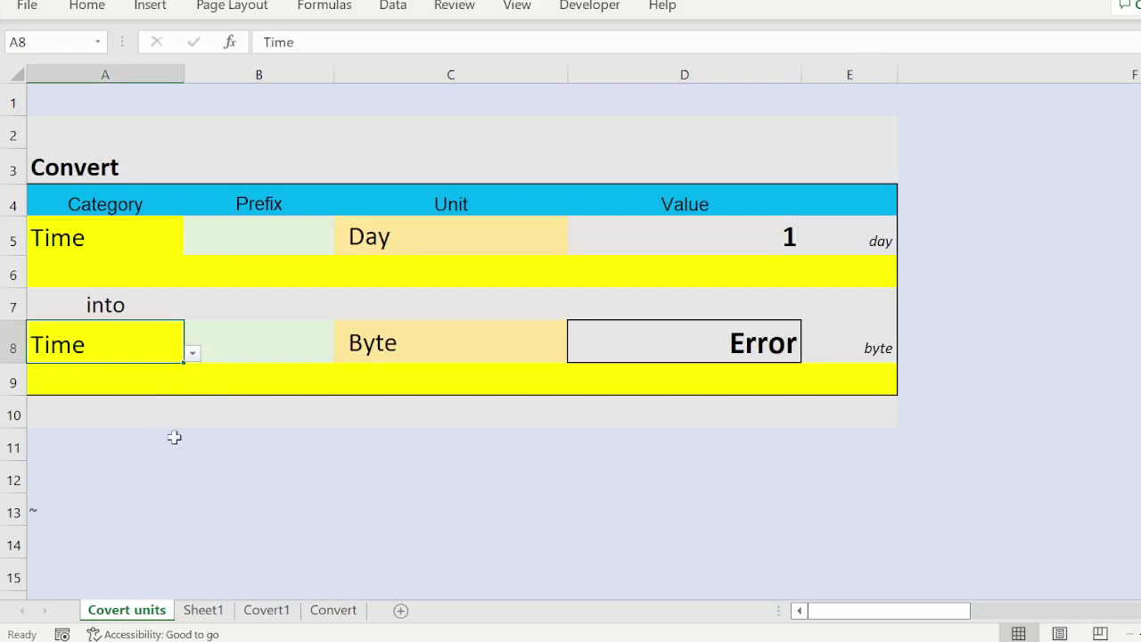
{"action": "left_click", "coordinate": [490, 349]}
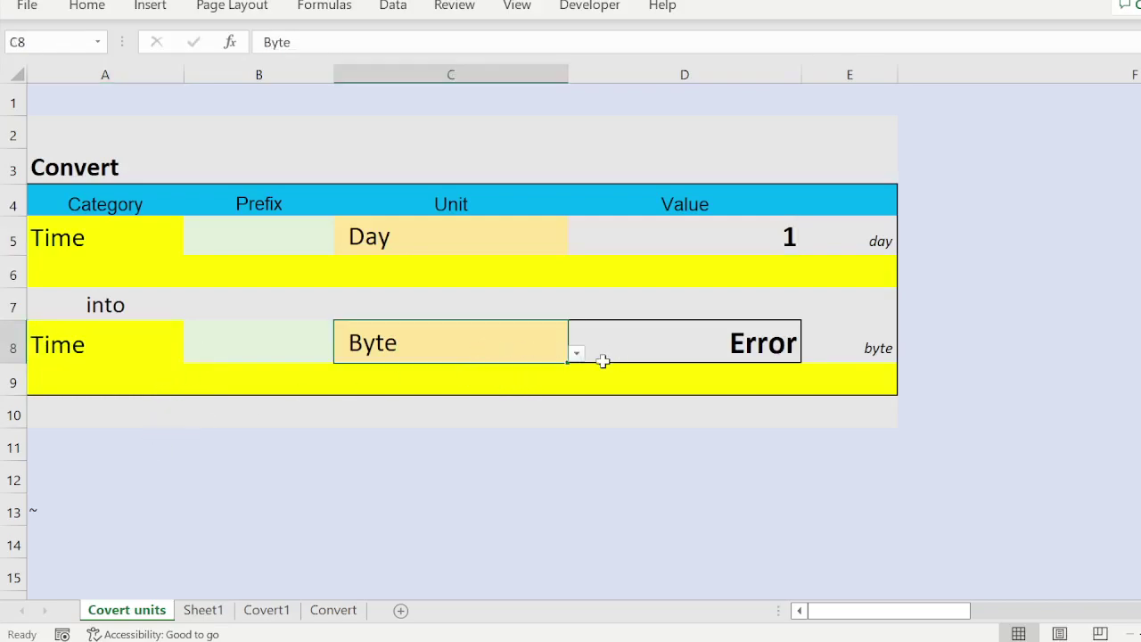
{"action": "left_click", "coordinate": [403, 393]}
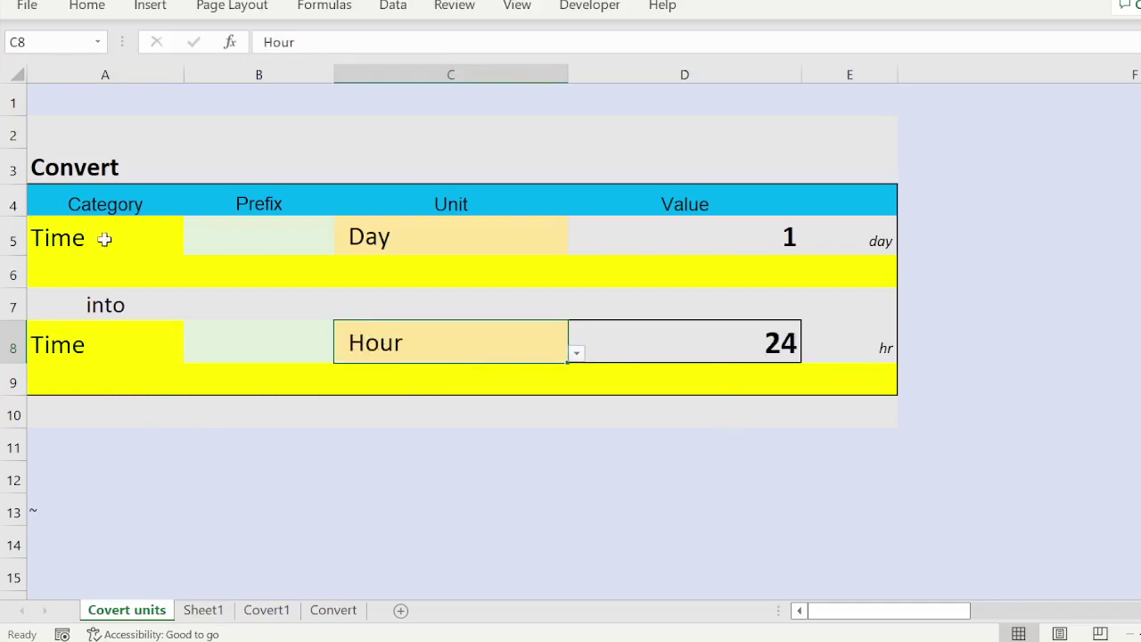
- Set the source category in A5 to Volume and its unit in C5 to Cubic inch
{"action": "left_click", "coordinate": [148, 241]}
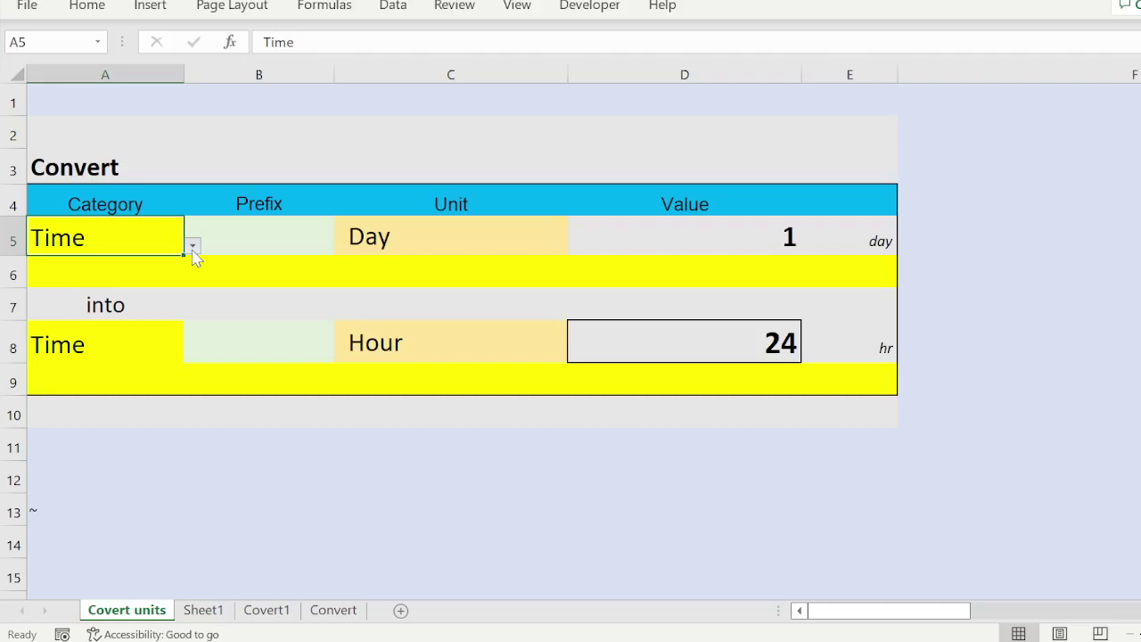
{"action": "left_click", "coordinate": [85, 346]}
{"action": "left_click", "coordinate": [430, 251]}
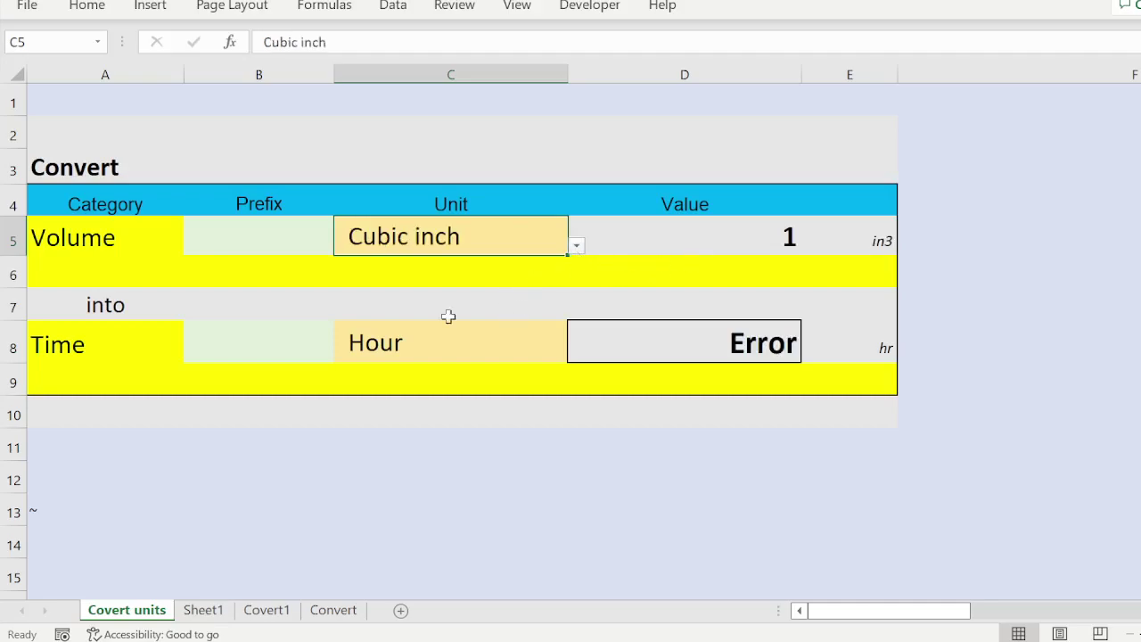
- Set the target category in A8 to Volume and its unit in C8 to Cubic meter
{"action": "left_click", "coordinate": [117, 349]}
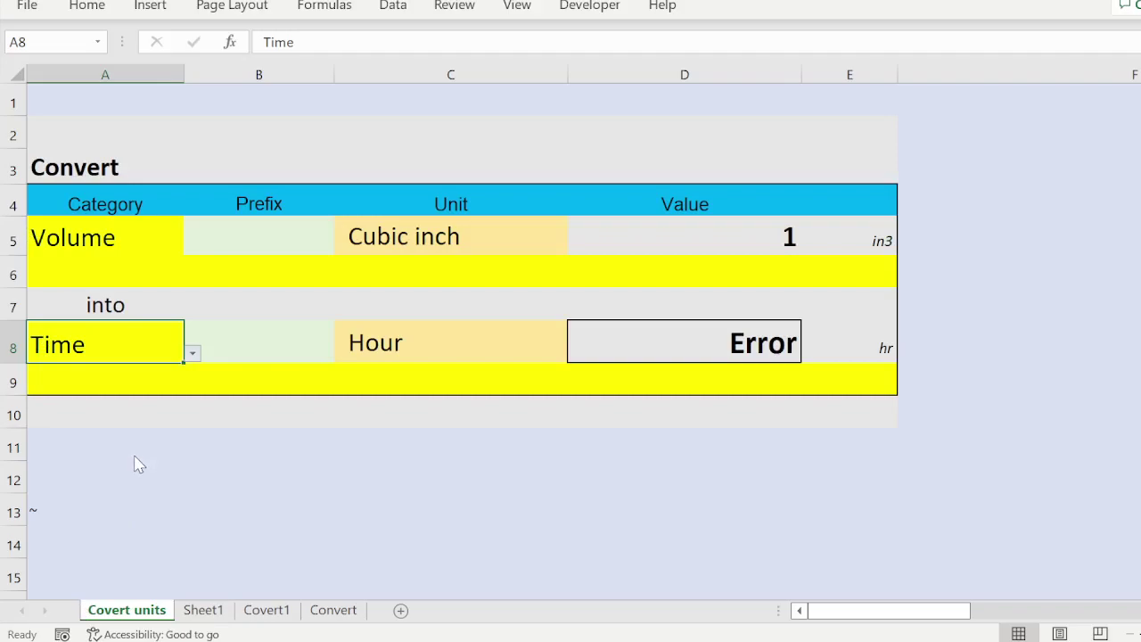
{"action": "key", "text": "ctrl+z"}
{"action": "left_click", "coordinate": [471, 350]}
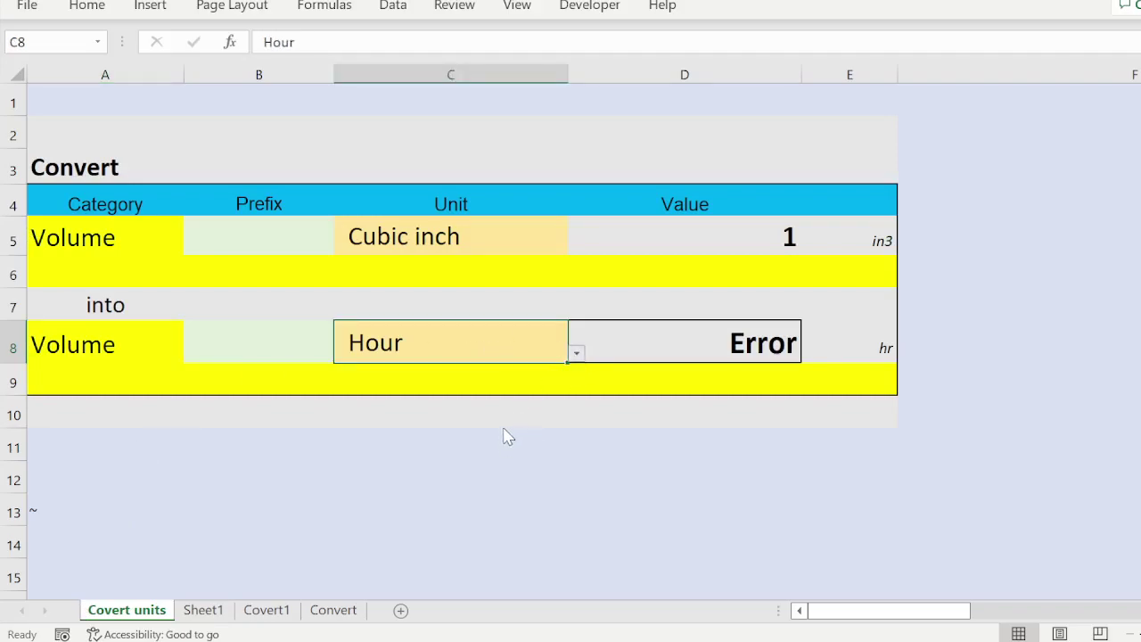
{"action": "key", "text": "ctrl+z"}
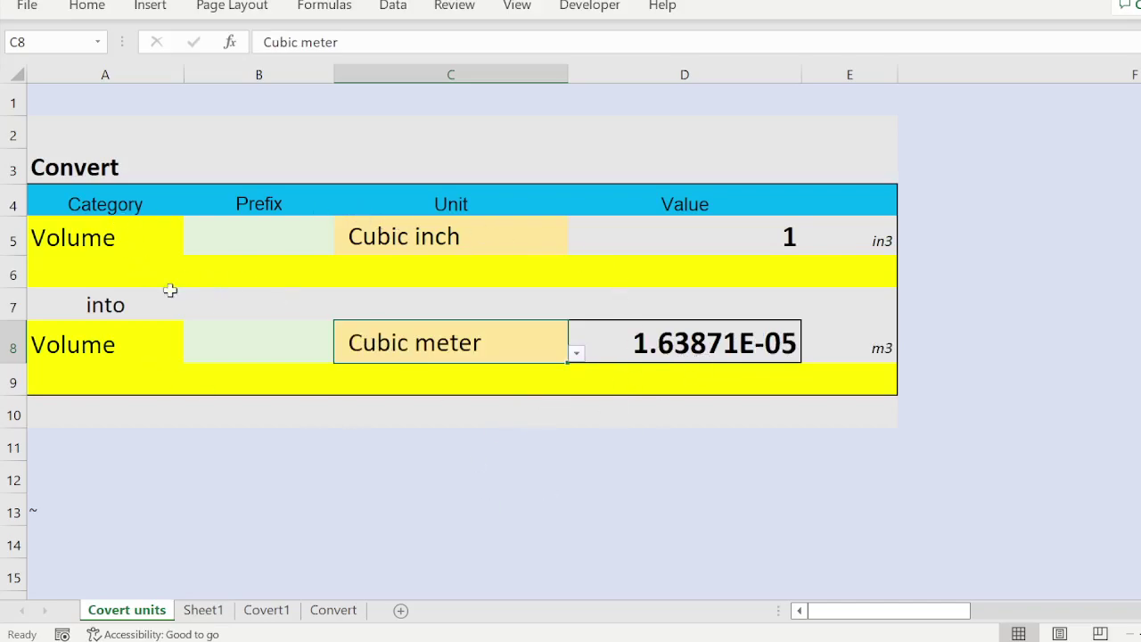
{"action": "left_click", "coordinate": [133, 236]}
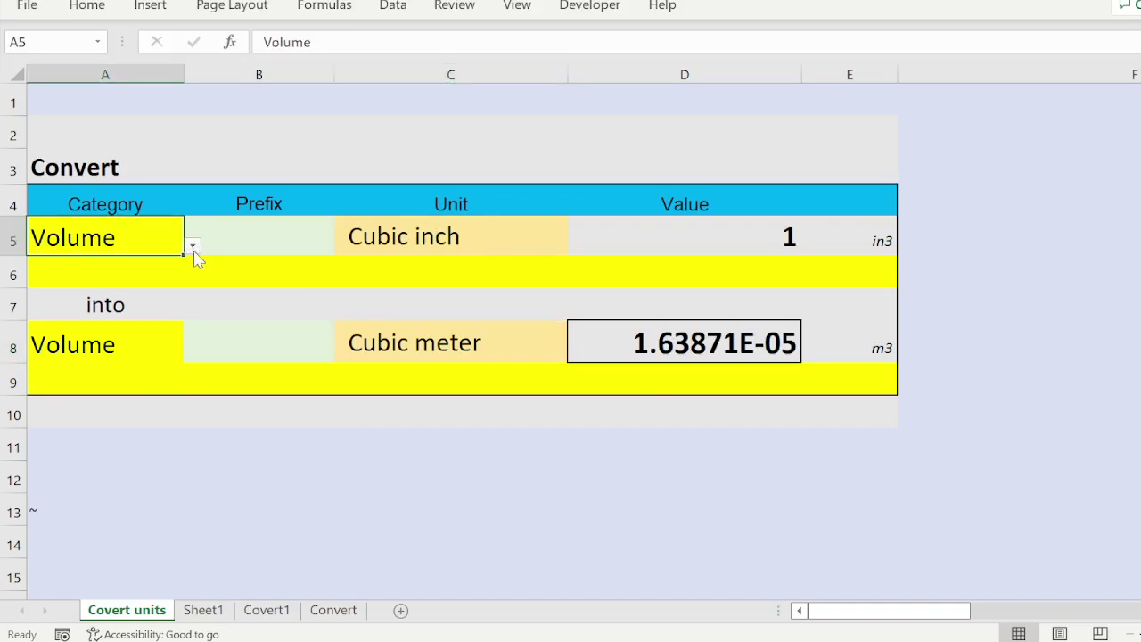
{"action": "left_click", "coordinate": [108, 196]}
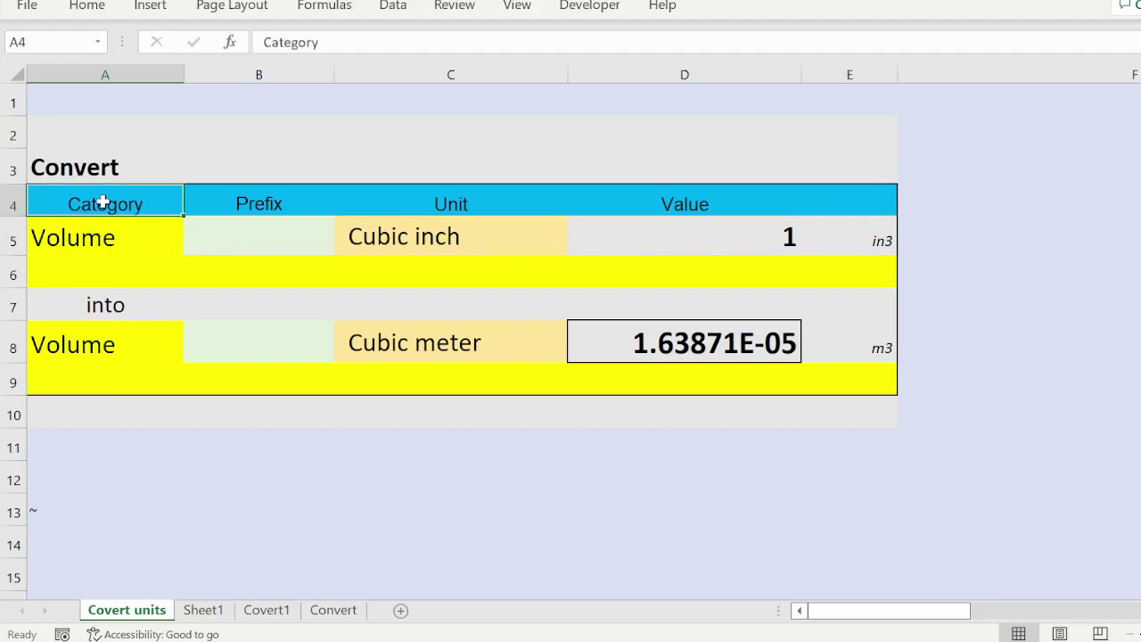
{"action": "left_click", "coordinate": [483, 197]}
{"action": "left_click", "coordinate": [84, 237]}
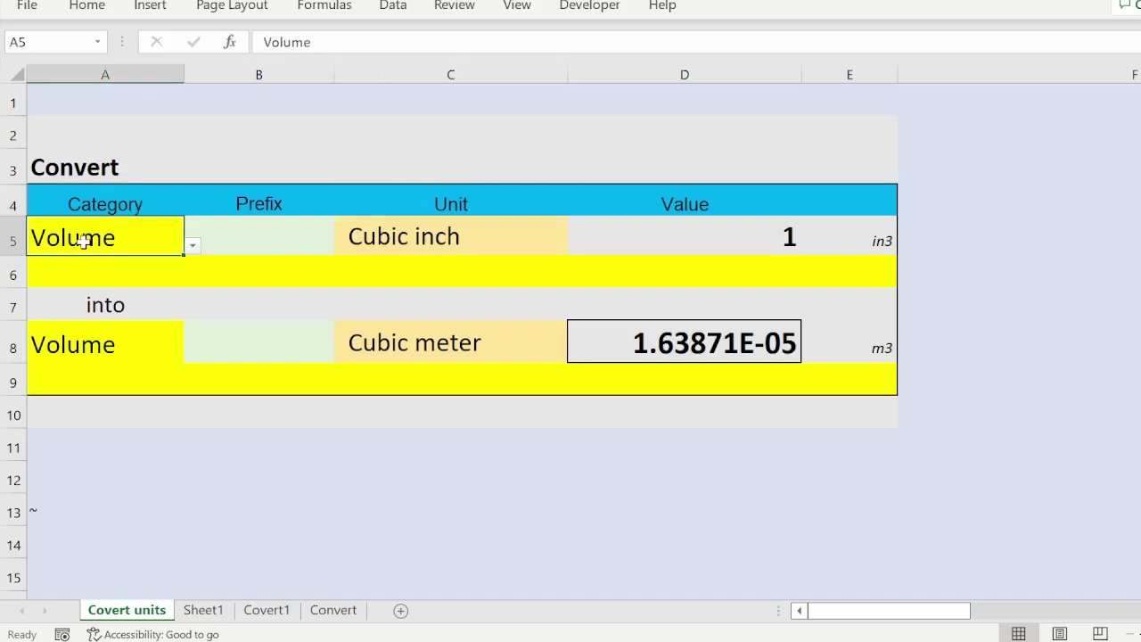
{"action": "left_click", "coordinate": [434, 235]}
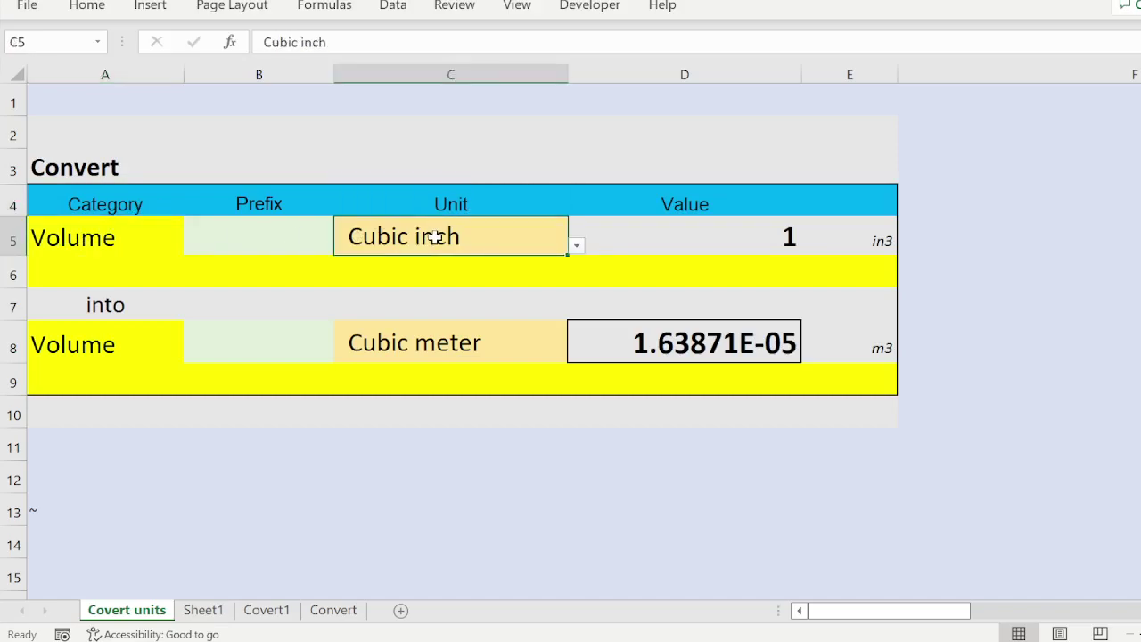
- Set the Cubic inch value in D5 to 5 and fill the result cell D8 with orange
{"action": "left_click", "coordinate": [742, 247]}
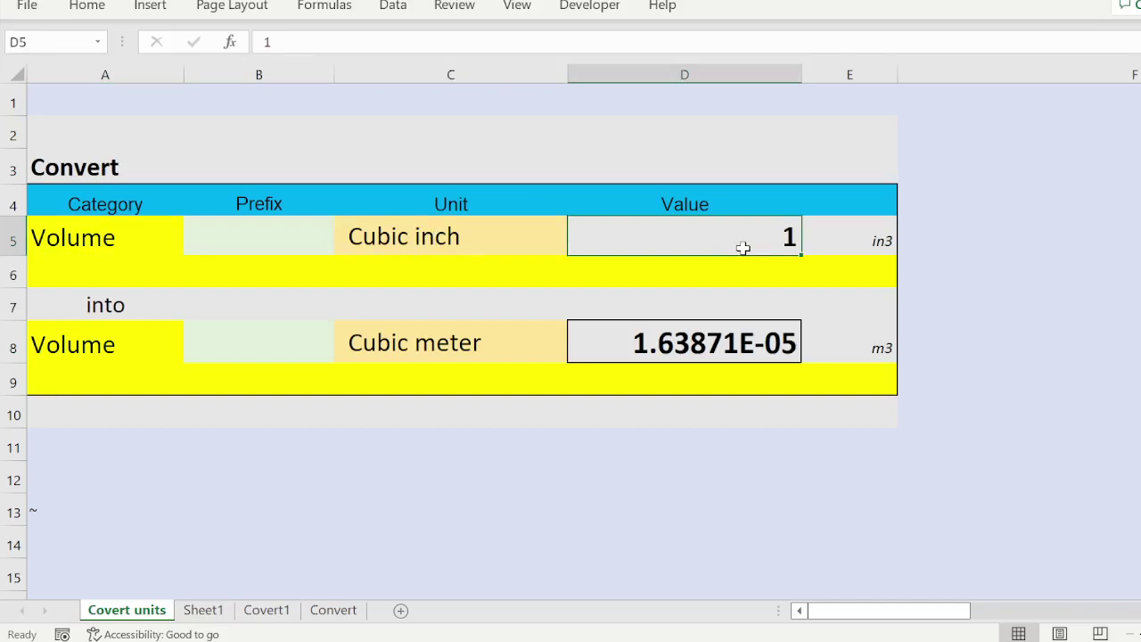
{"action": "type", "text": "5"}
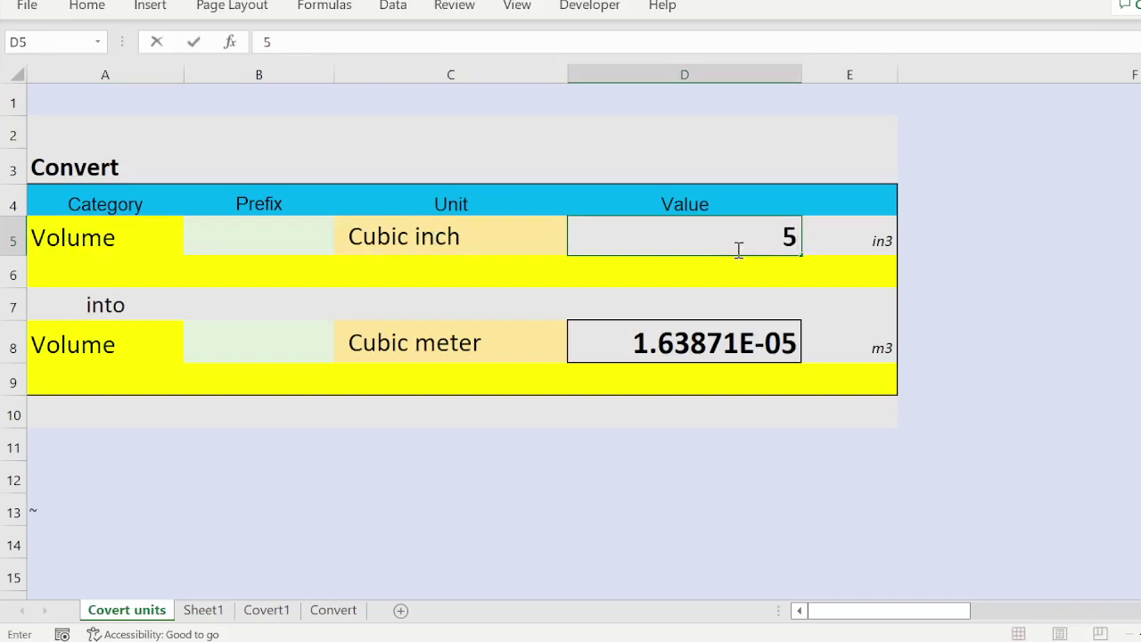
{"action": "key", "text": "Return"}
{"action": "left_click", "coordinate": [700, 338]}
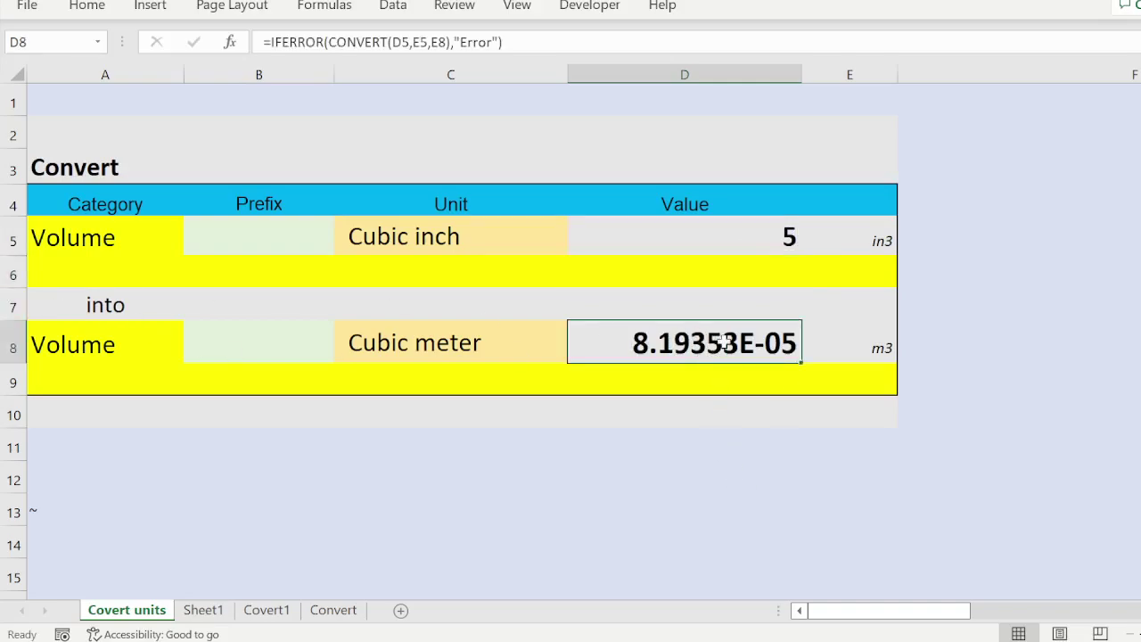
{"action": "left_click", "coordinate": [85, 10]}
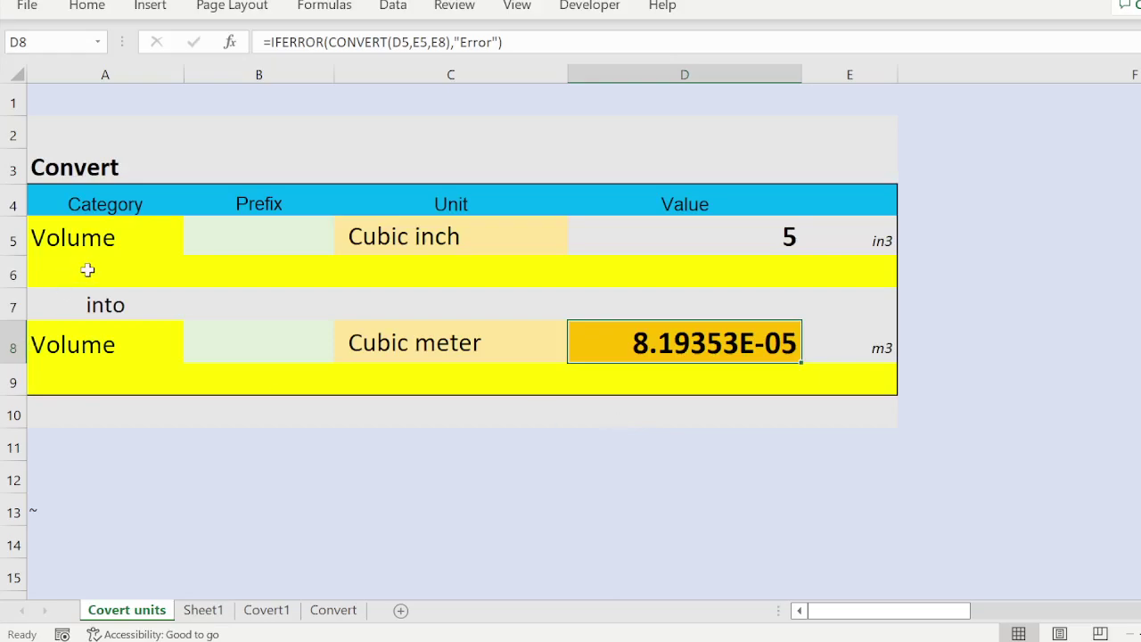
- Set the source row to category Time, unit Hour, with a value of 1 in D5
{"action": "left_click", "coordinate": [120, 235]}
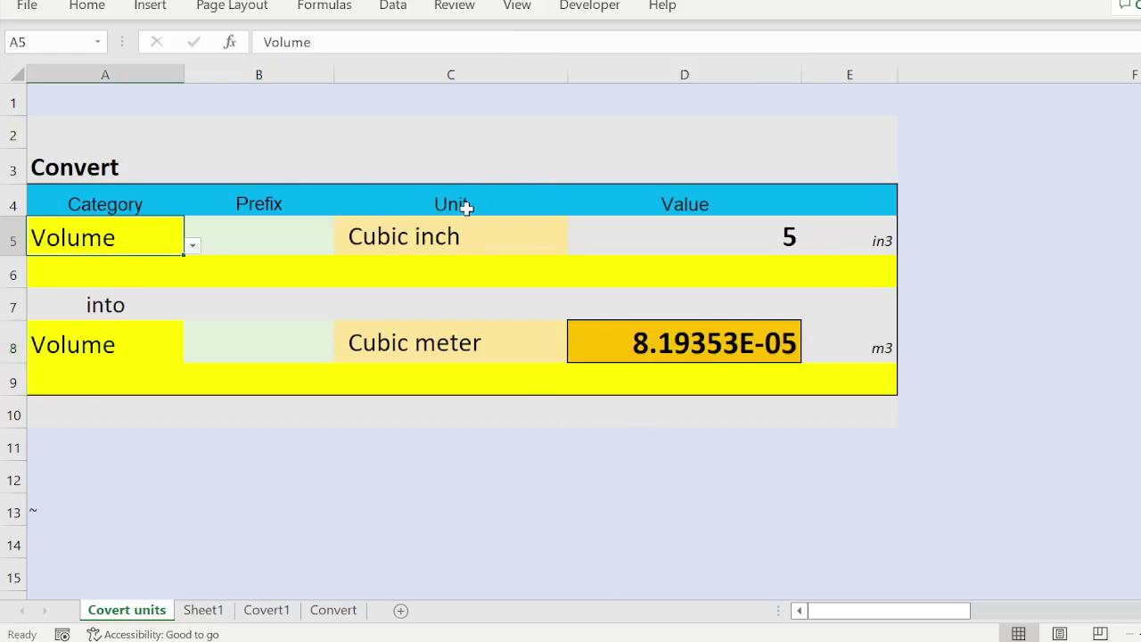
{"action": "left_click", "coordinate": [274, 239]}
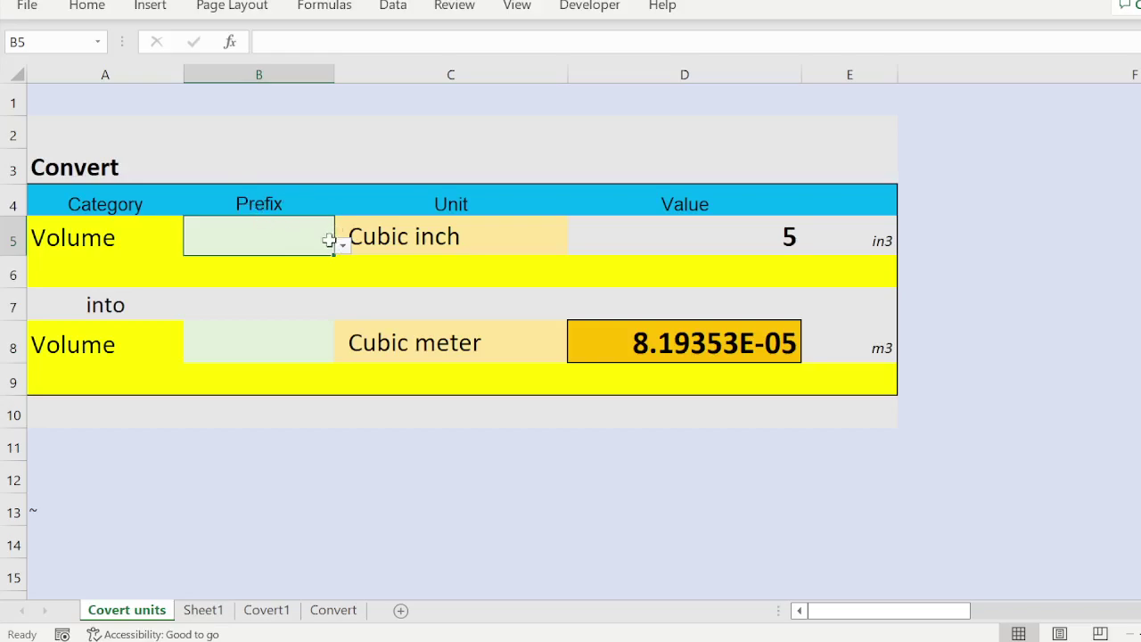
{"action": "left_click", "coordinate": [120, 246]}
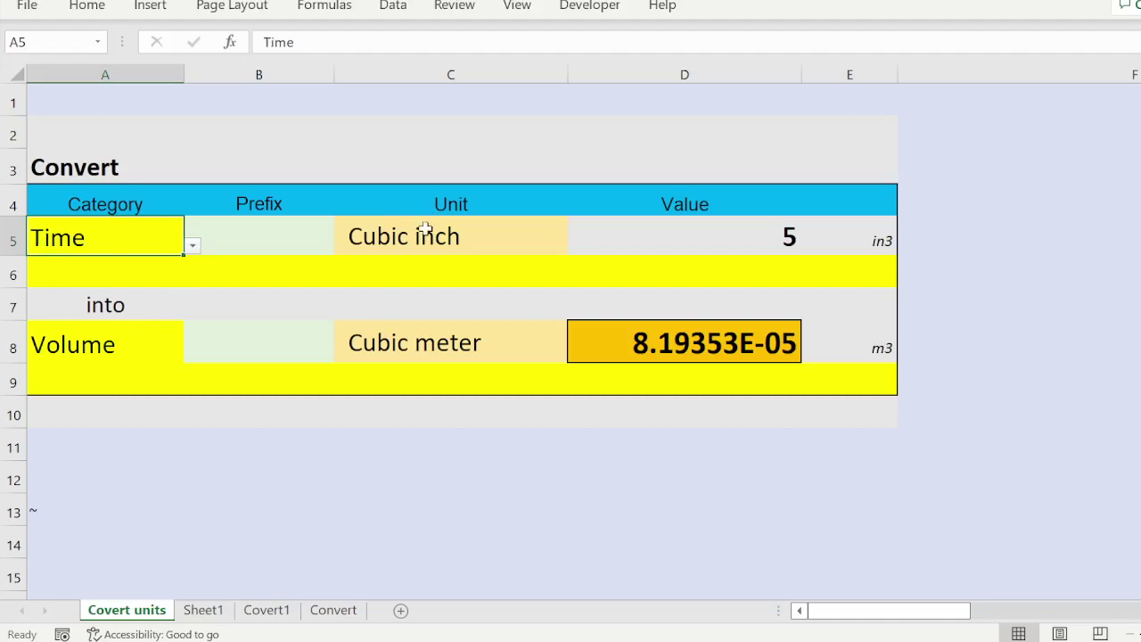
{"action": "left_click", "coordinate": [440, 234]}
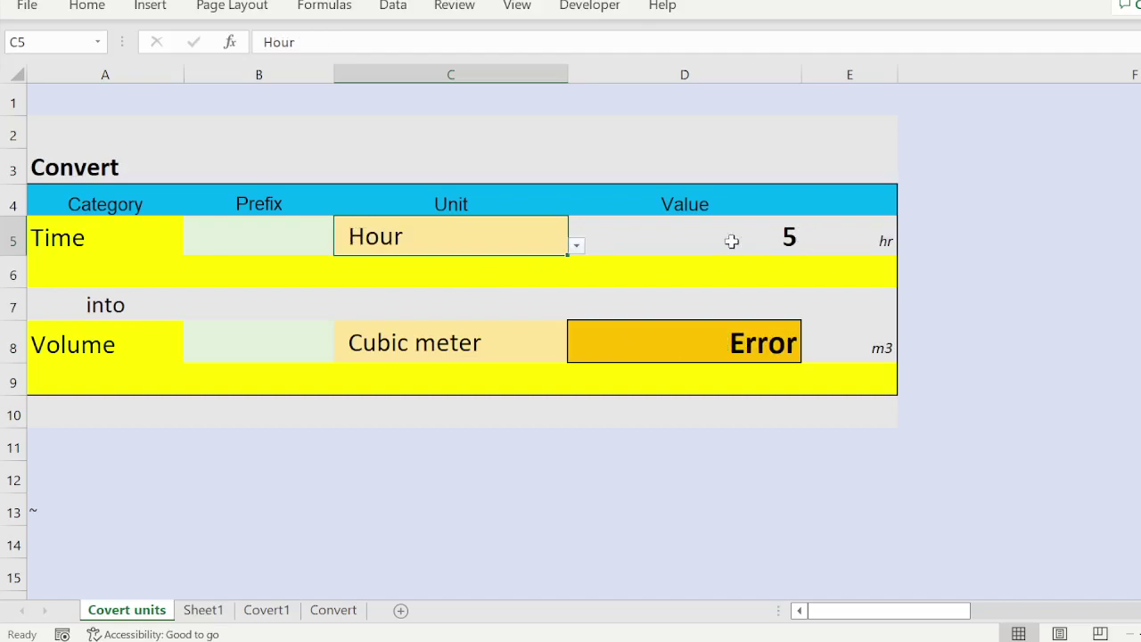
{"action": "left_click", "coordinate": [731, 241]}
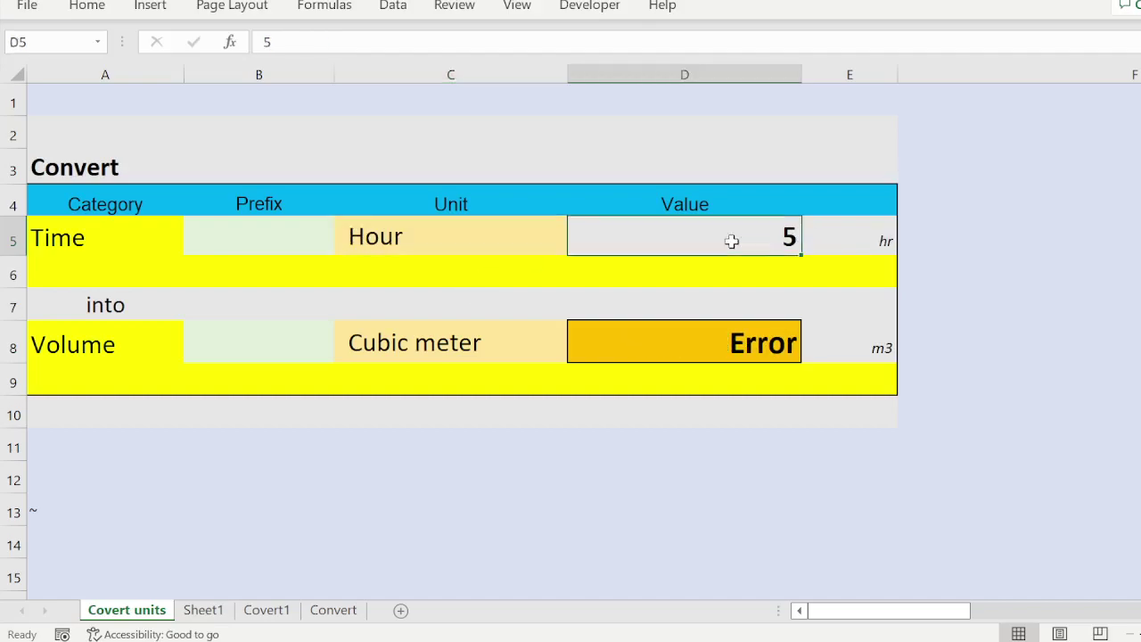
{"action": "type", "text": "1"}
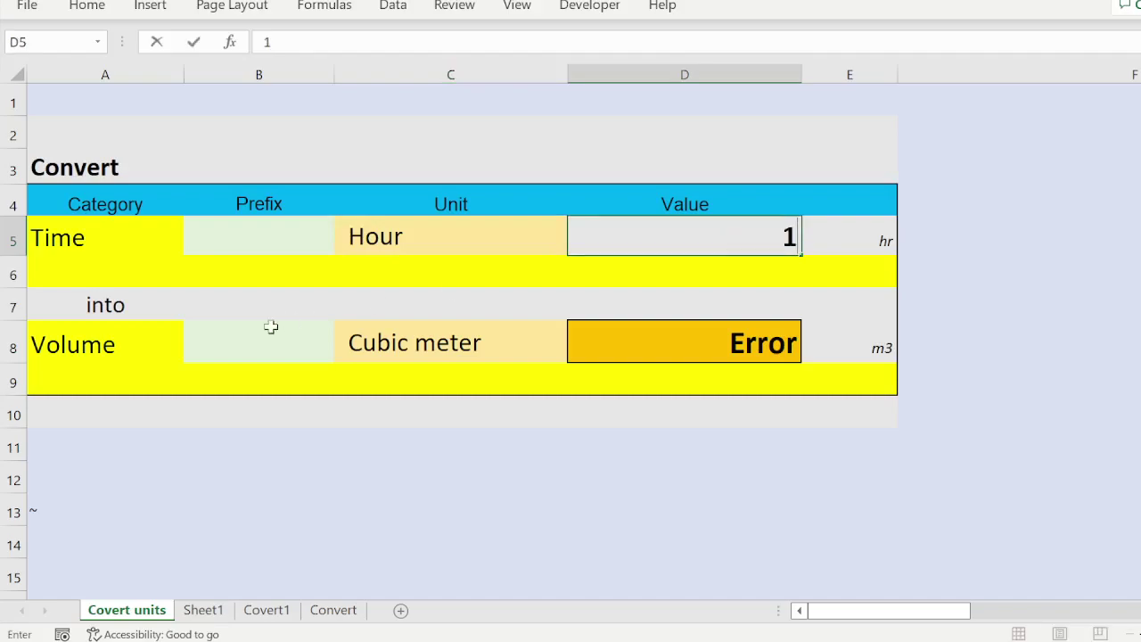
- Set the target category in A8 to Time and its unit in C8 to Second
{"action": "left_click", "coordinate": [175, 353]}
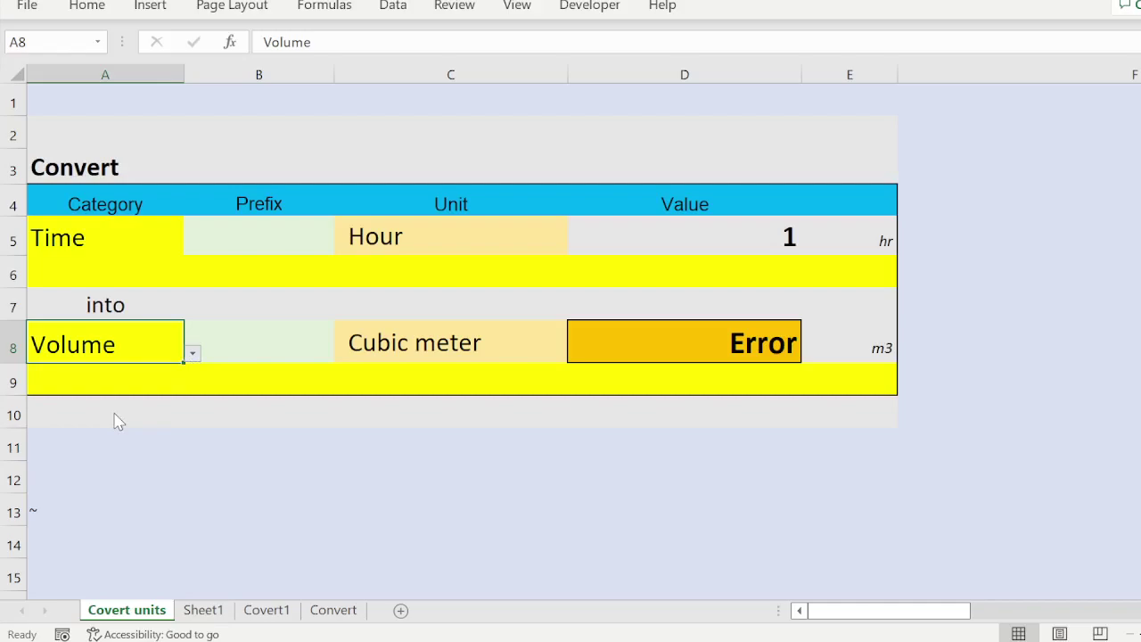
{"action": "type", "text": "Time"}
{"action": "left_click", "coordinate": [484, 339]}
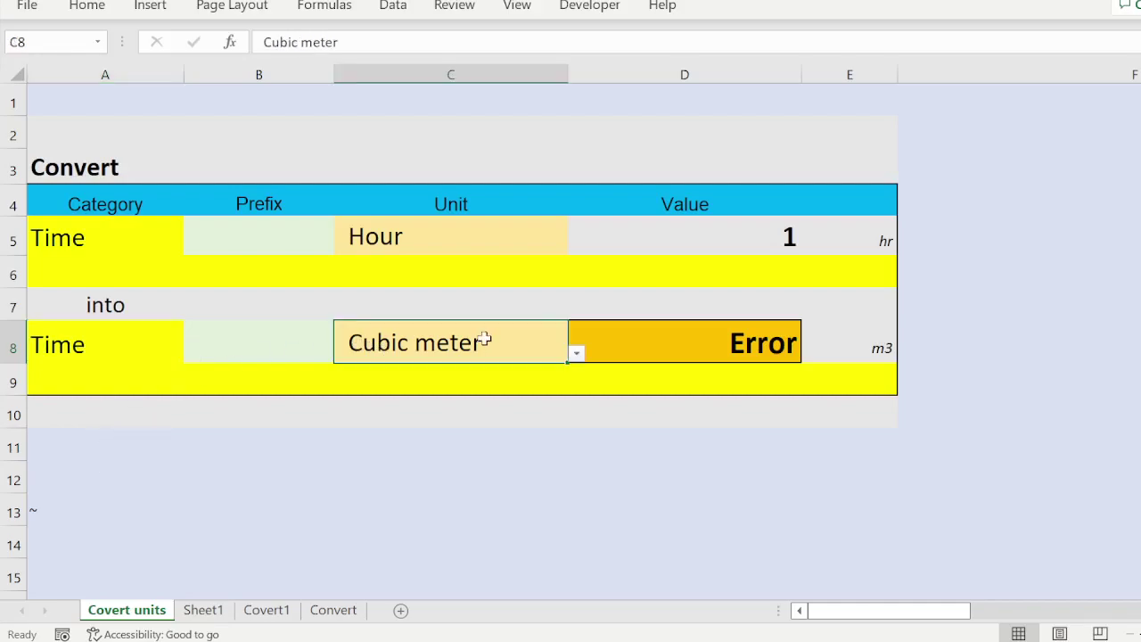
{"action": "left_click", "coordinate": [398, 412]}
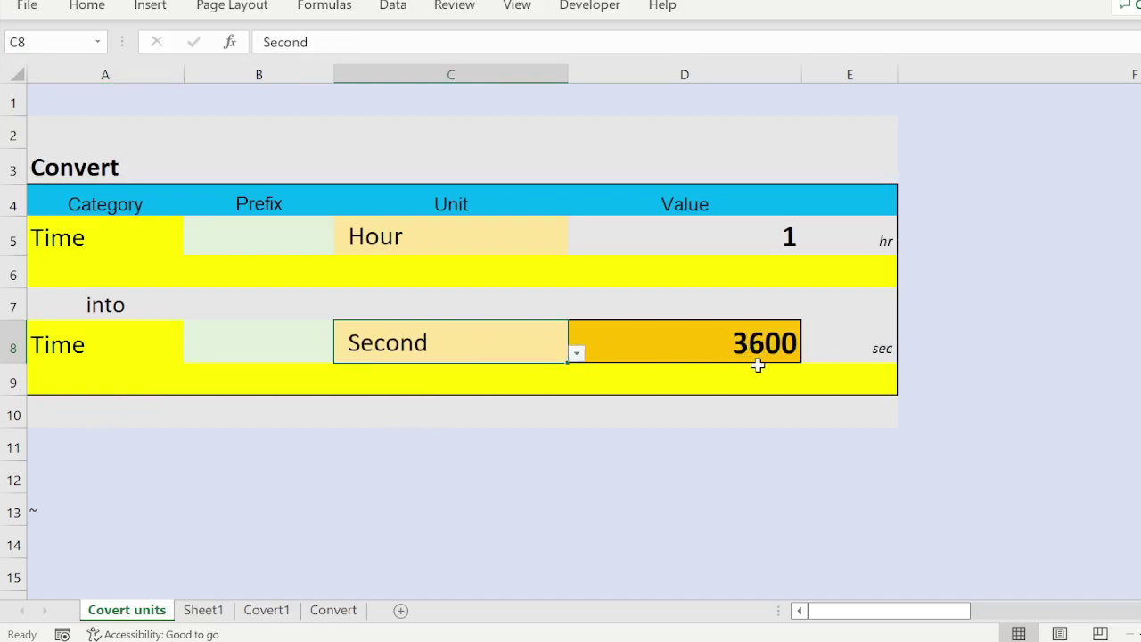
- Try the milli prefix for the Second unit in B8 and change the prefix to micro
{"action": "left_click", "coordinate": [448, 244]}
{"action": "left_click", "coordinate": [447, 355]}
{"action": "left_click", "coordinate": [272, 354]}
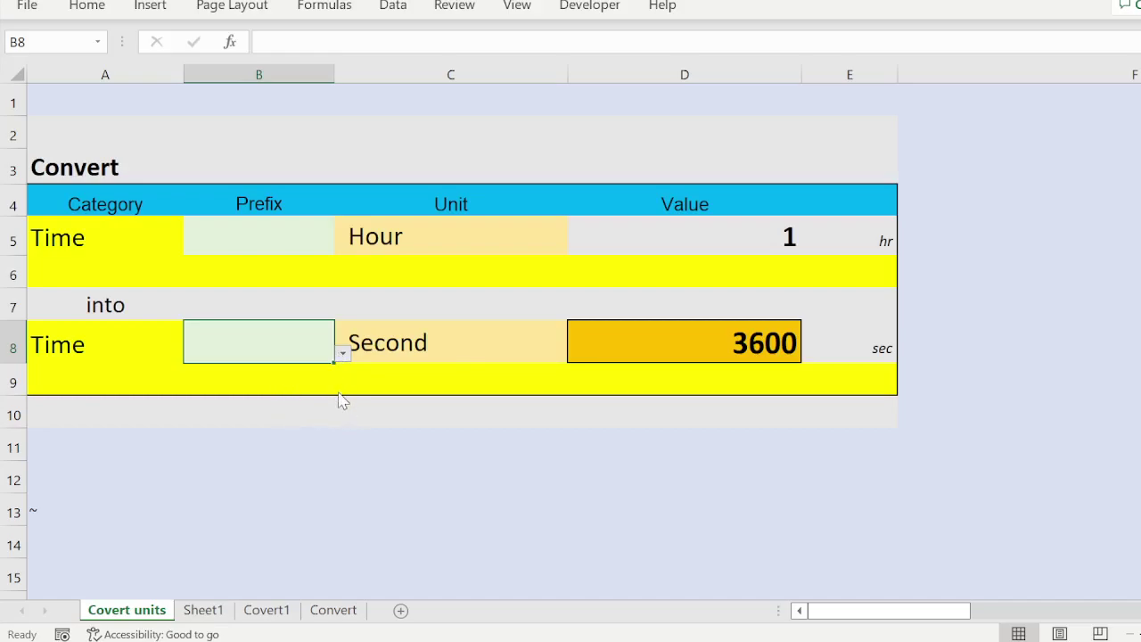
{"action": "left_click", "coordinate": [303, 457]}
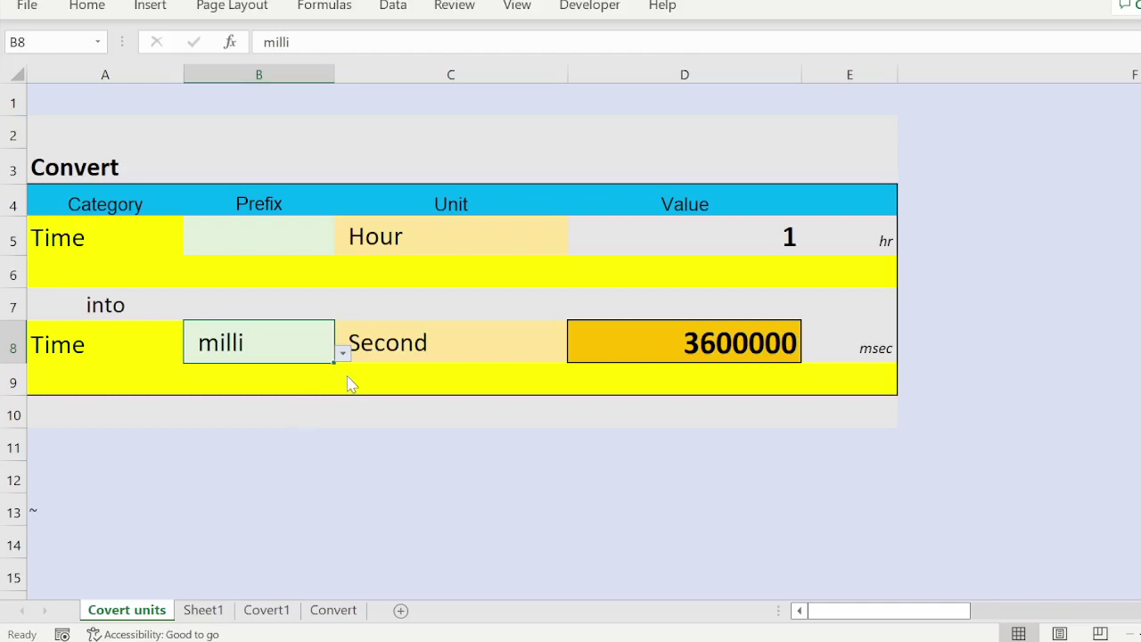
{"action": "left_click", "coordinate": [309, 369]}
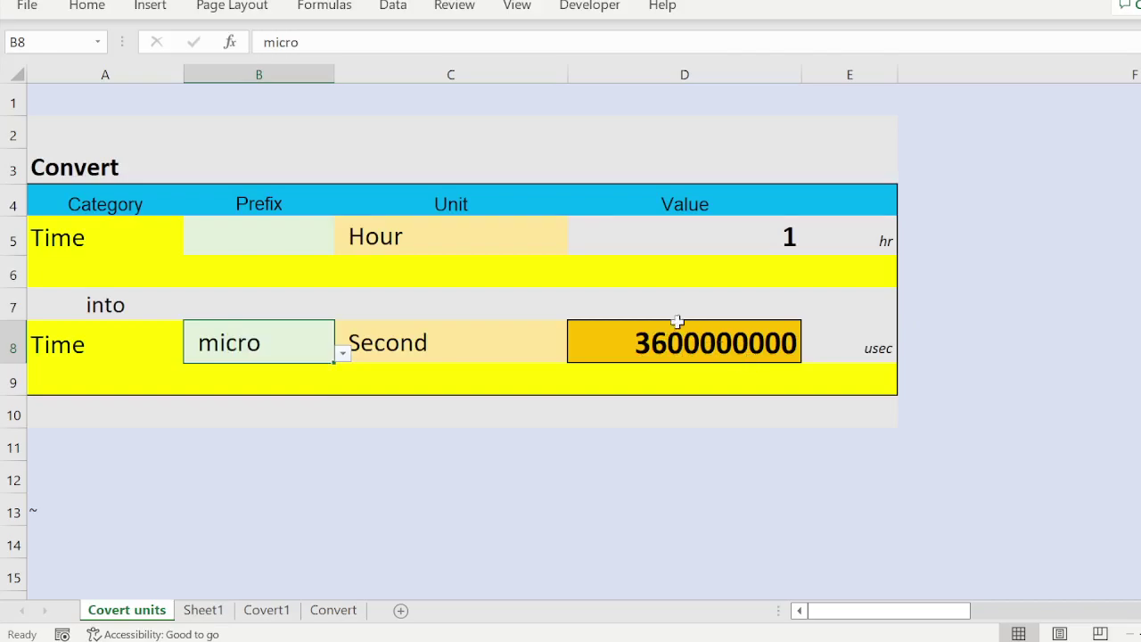
- Set the source row to category Distance in A5 and unit Meter in C5
{"action": "left_click", "coordinate": [238, 239]}
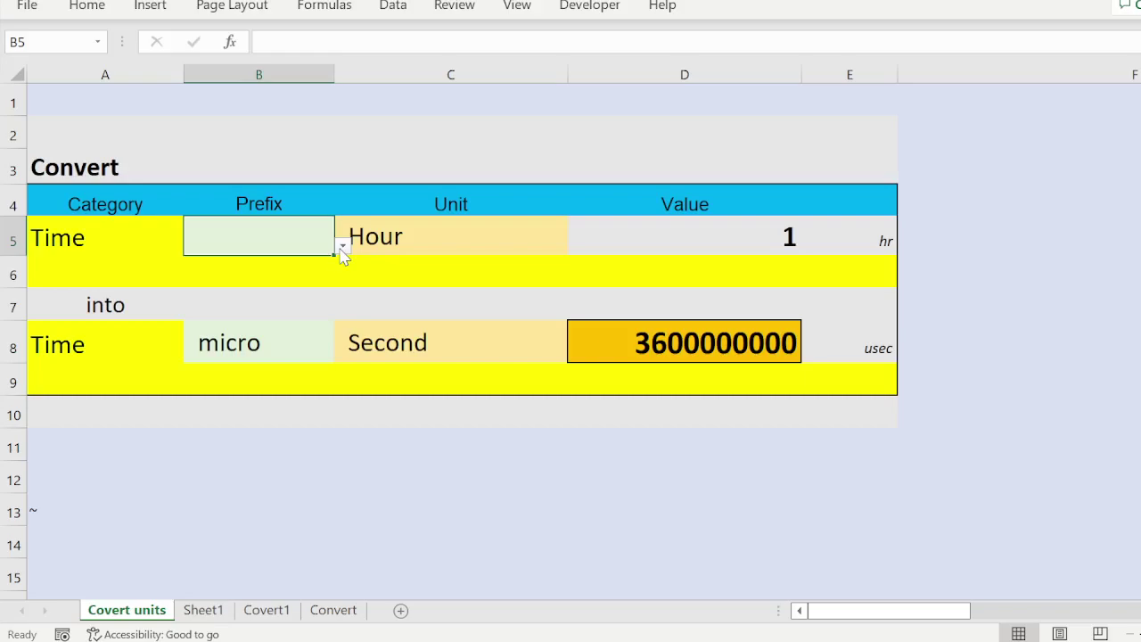
{"action": "left_click", "coordinate": [460, 348]}
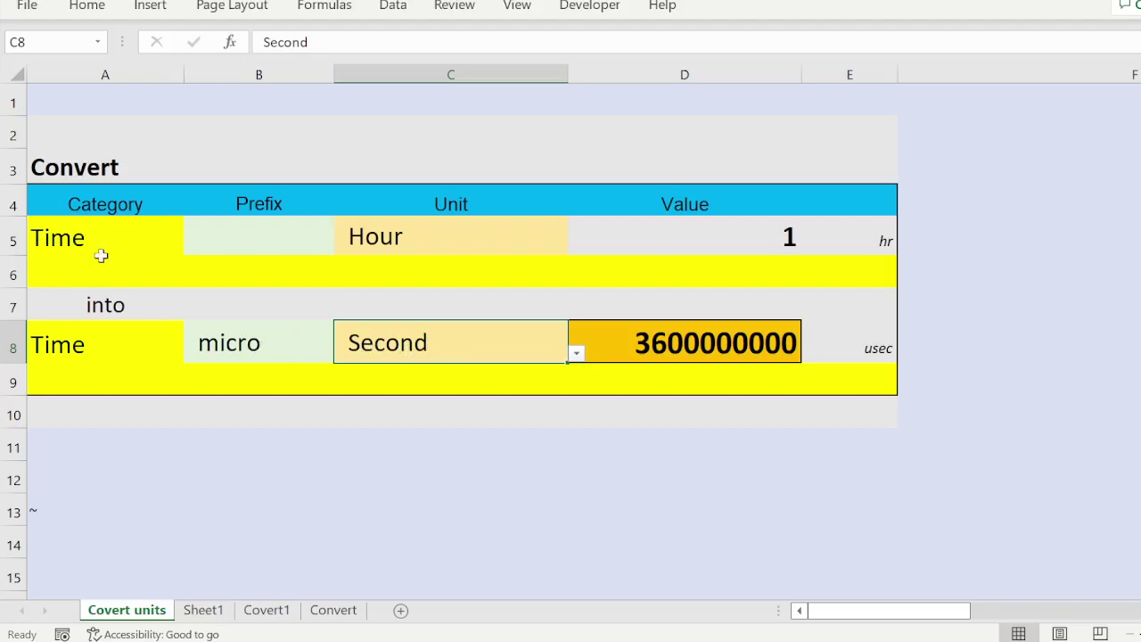
{"action": "left_click", "coordinate": [79, 237]}
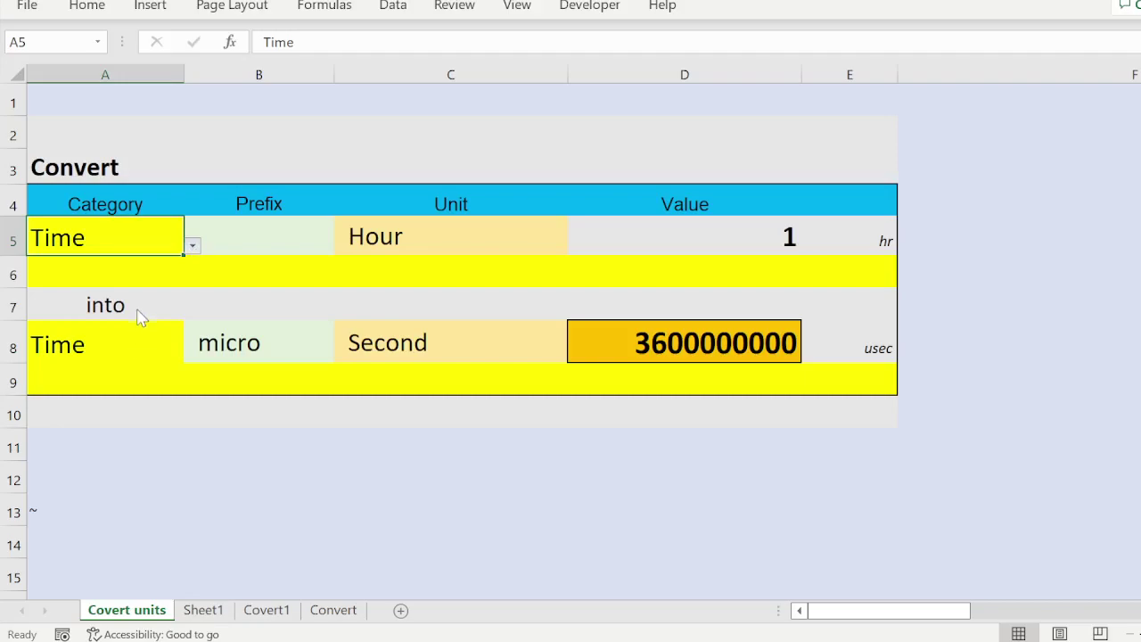
{"action": "left_click", "coordinate": [192, 245]}
{"action": "left_click", "coordinate": [128, 276]}
{"action": "left_click", "coordinate": [453, 237]}
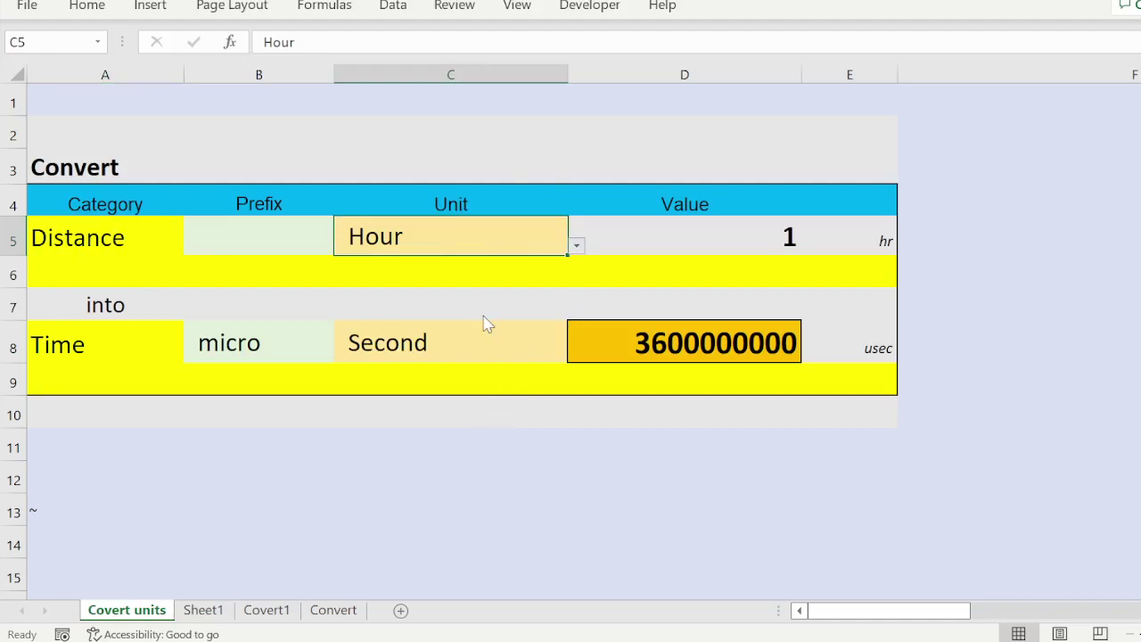
{"action": "key", "text": "ctrl+z"}
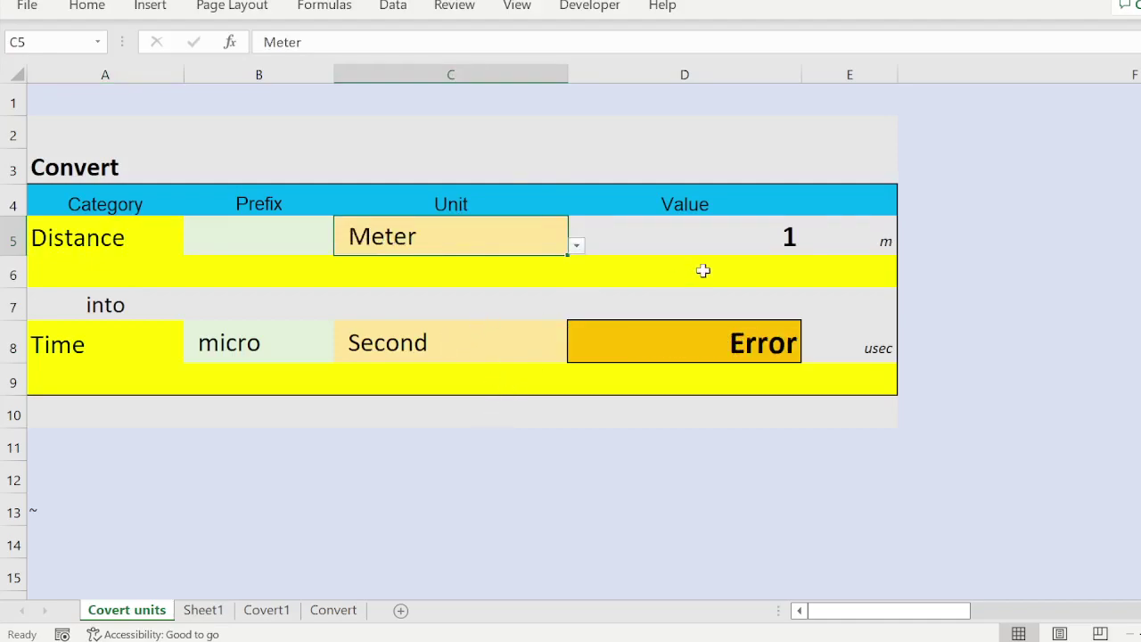
{"action": "left_click", "coordinate": [736, 248]}
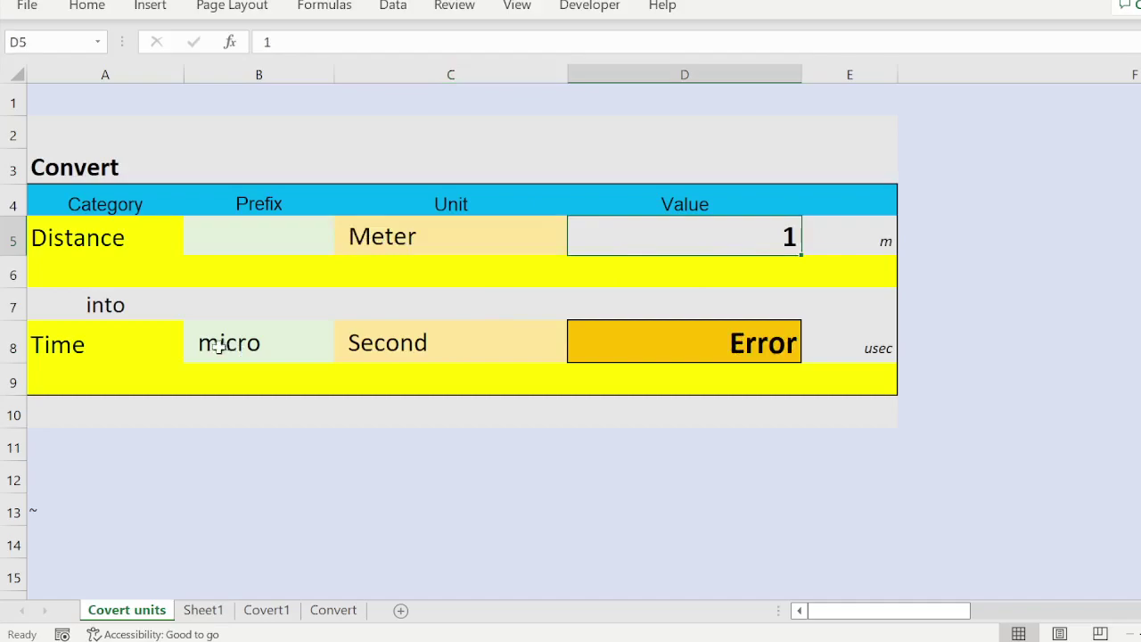
- Set the target row to category Distance in A8 and unit Meter in C8, clearing the prefix in B8
{"action": "left_click", "coordinate": [121, 348]}
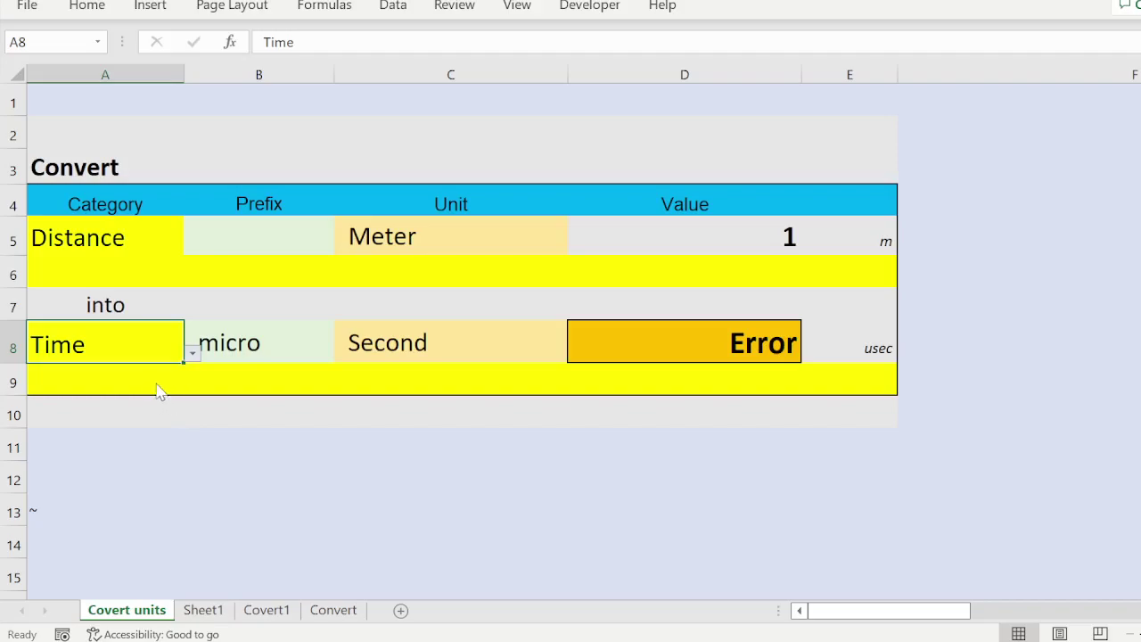
{"action": "left_click", "coordinate": [278, 346]}
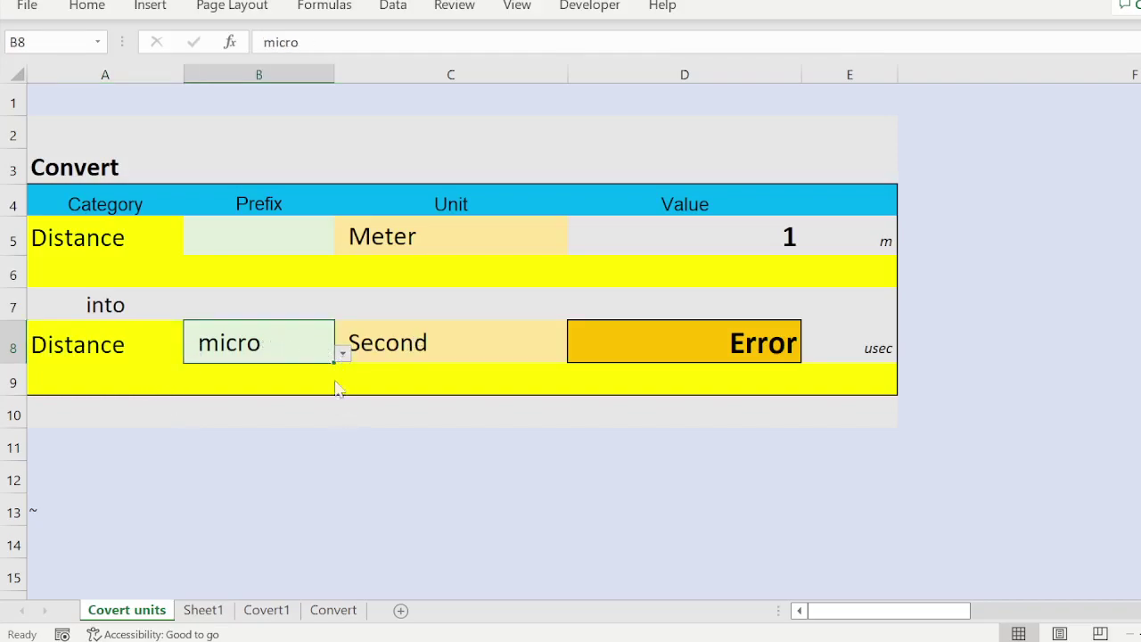
{"action": "key", "text": "Delete"}
{"action": "left_click", "coordinate": [405, 345]}
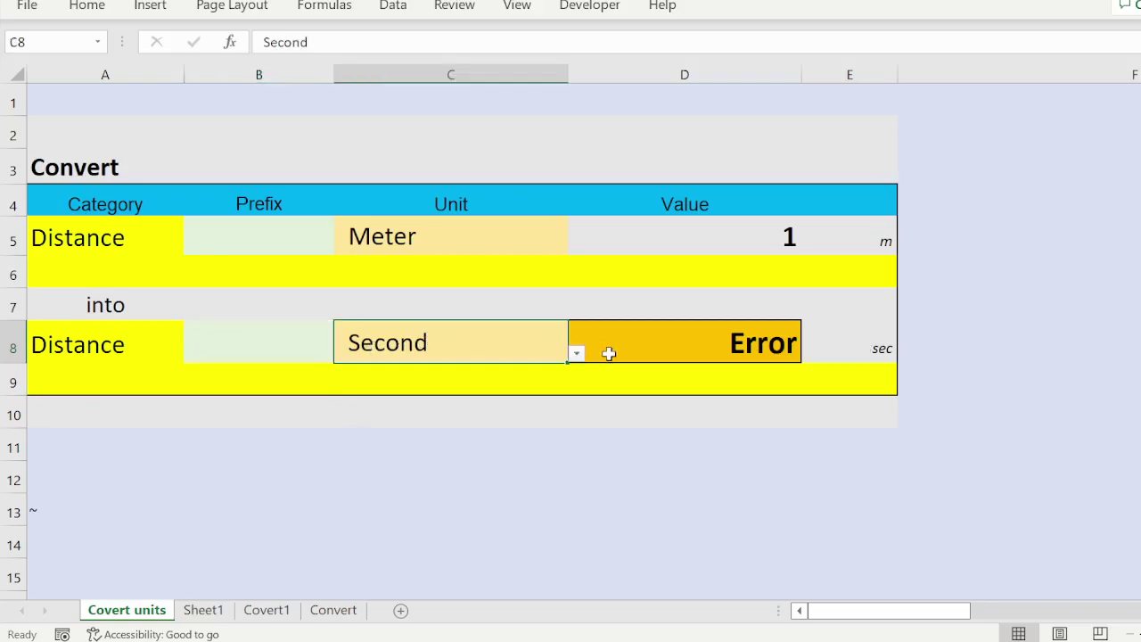
{"action": "key", "text": "ctrl+z"}
{"action": "left_click", "coordinate": [428, 441]}
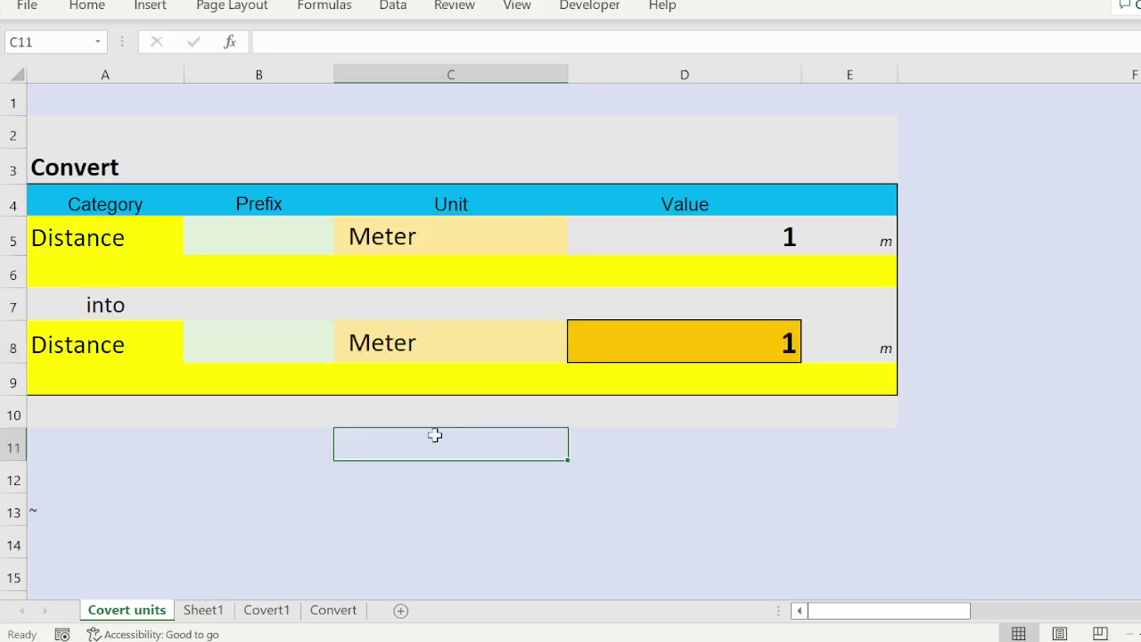
{"action": "left_click", "coordinate": [487, 329]}
{"action": "left_click", "coordinate": [748, 242]}
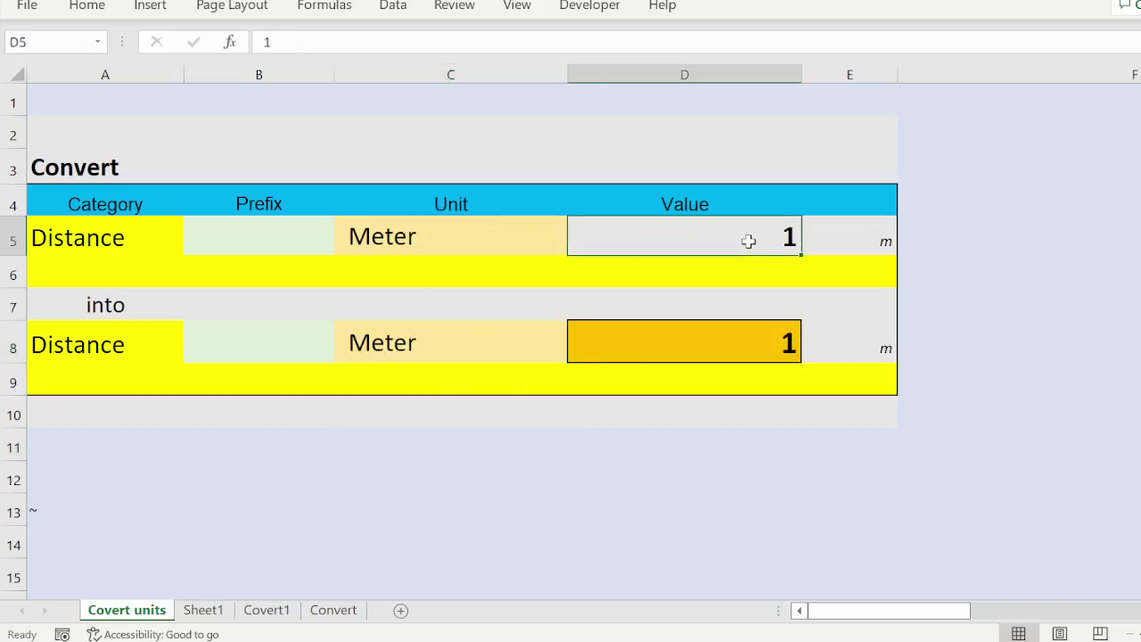
{"action": "left_click", "coordinate": [694, 351]}
- Set the target prefix in B8 to centi and recalculate the sheet
{"action": "left_click", "coordinate": [314, 339]}
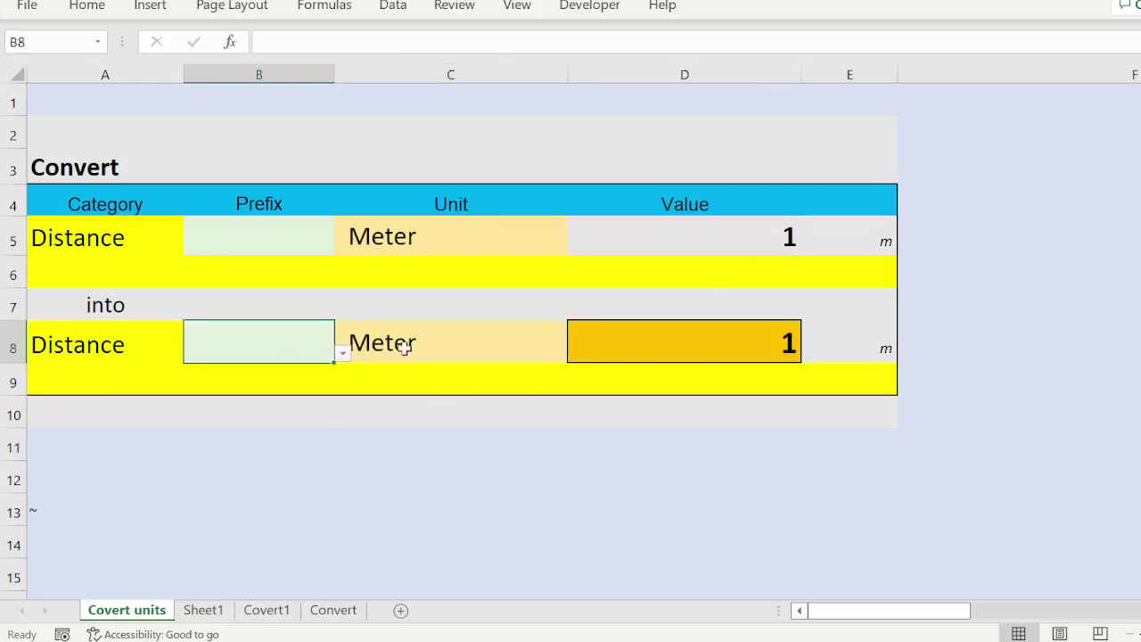
{"action": "left_click", "coordinate": [341, 358]}
{"action": "double_click", "coordinate": [244, 393]}
{"action": "left_click", "coordinate": [252, 350]}
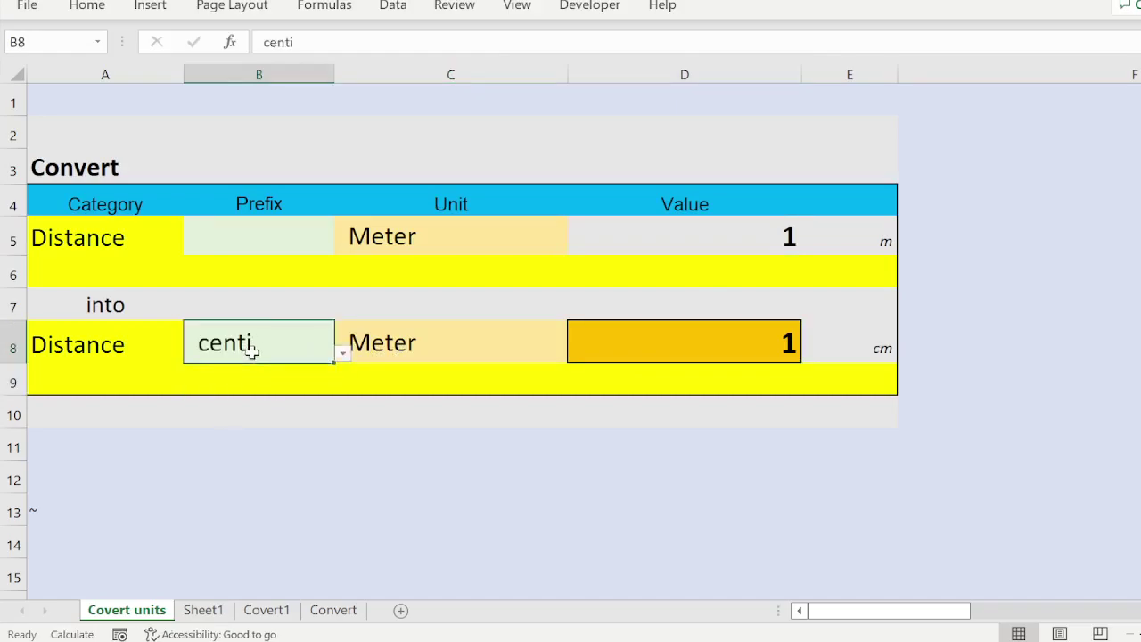
{"action": "key", "text": "F9"}
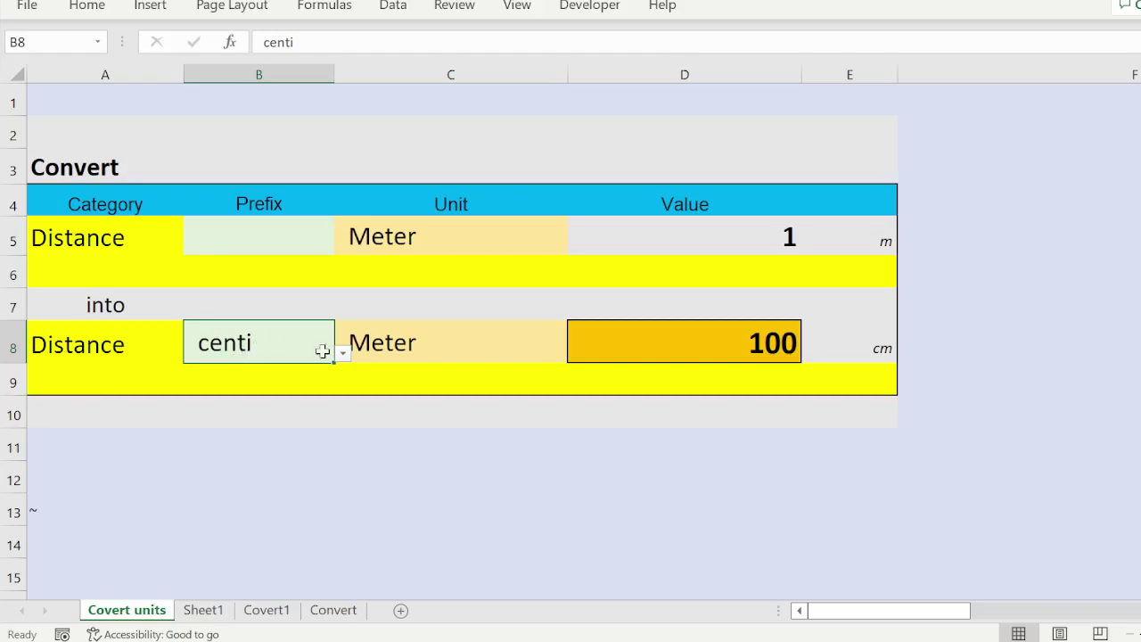
{"action": "left_click", "coordinate": [668, 333]}
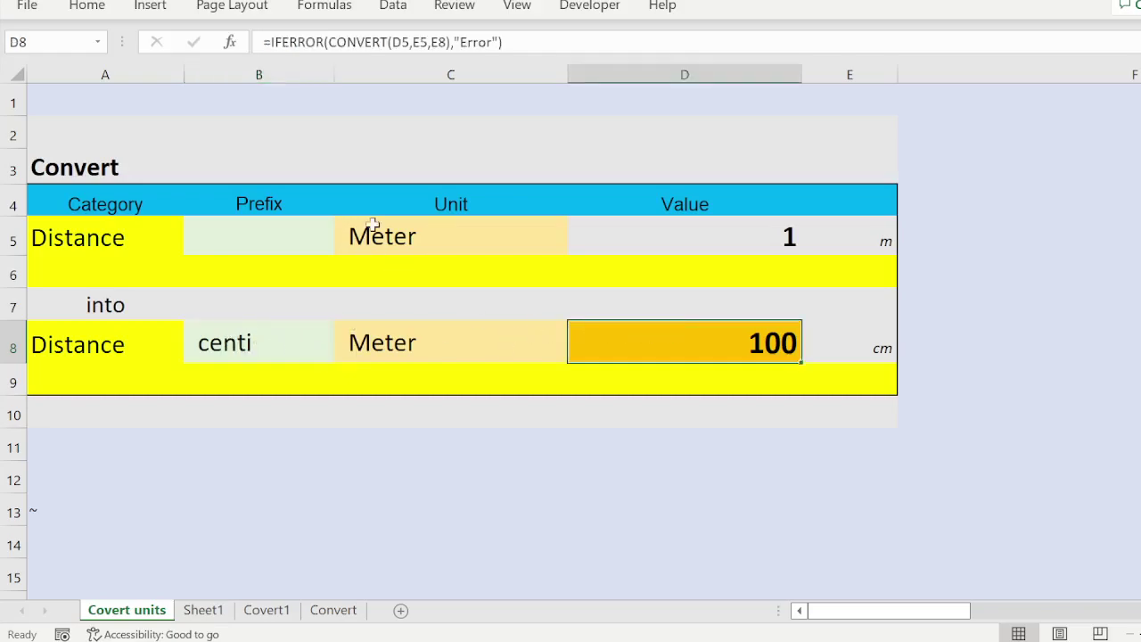
{"action": "left_click", "coordinate": [416, 239]}
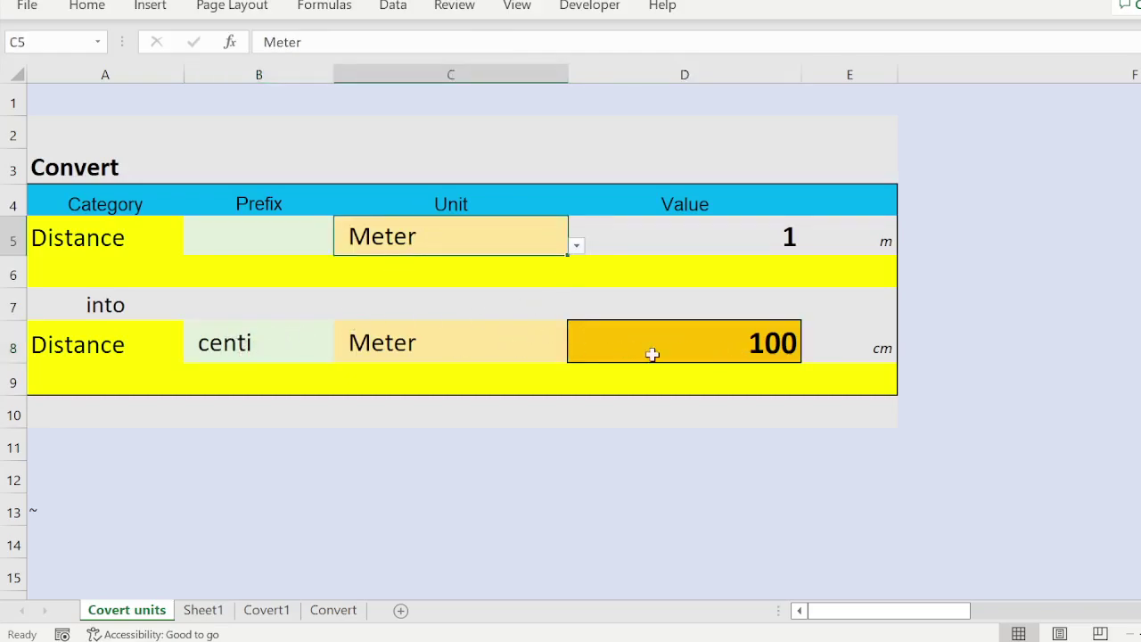
{"action": "left_click", "coordinate": [297, 348]}
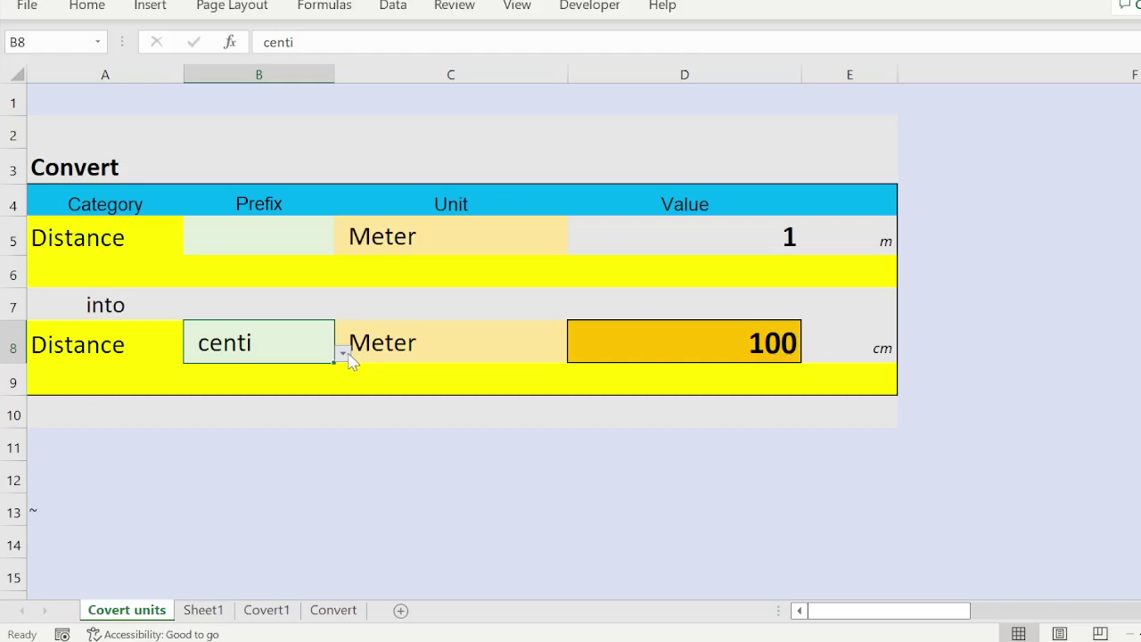
{"action": "left_click", "coordinate": [444, 351]}
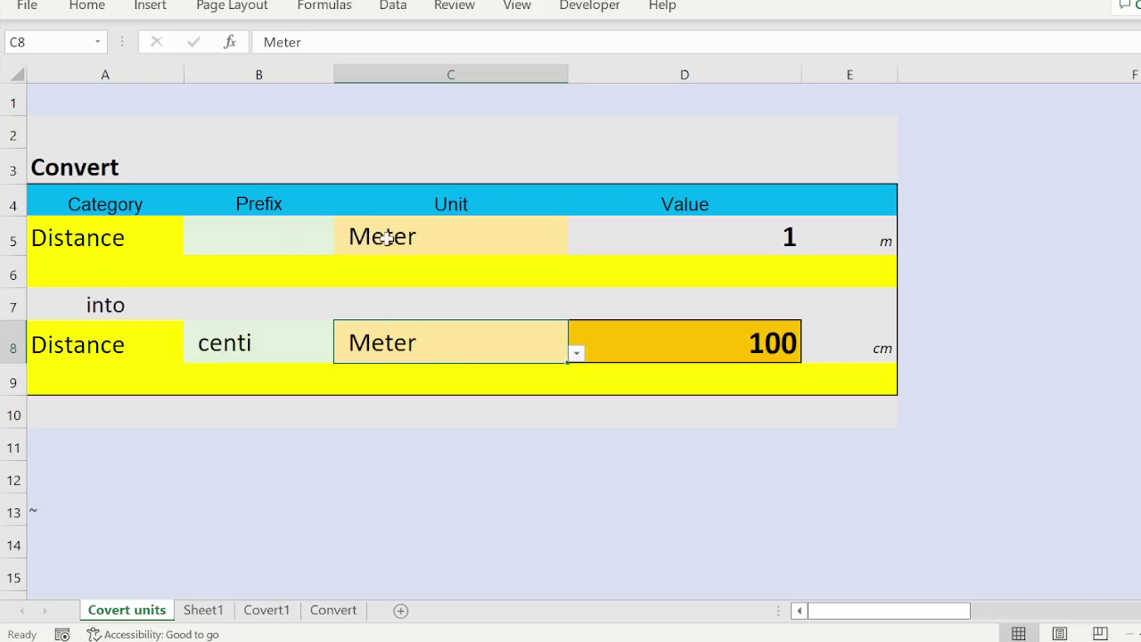
{"action": "left_click", "coordinate": [288, 344]}
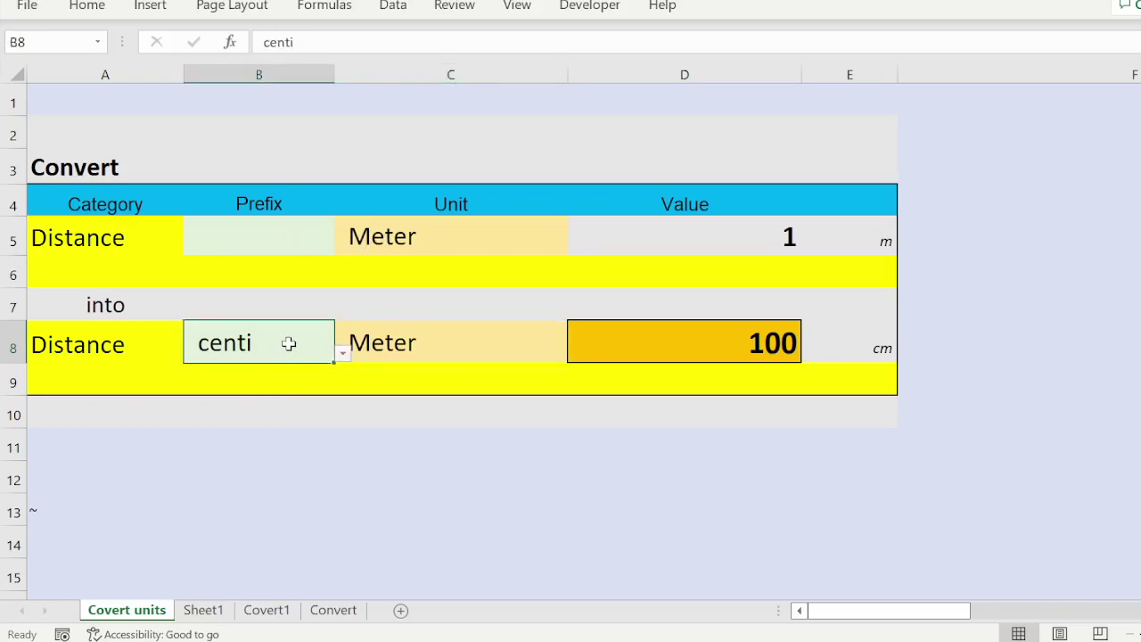
- Set the source prefix in B5 to kilo to convert kilometers into centimeters, and check the result in D8
{"action": "left_click", "coordinate": [300, 228]}
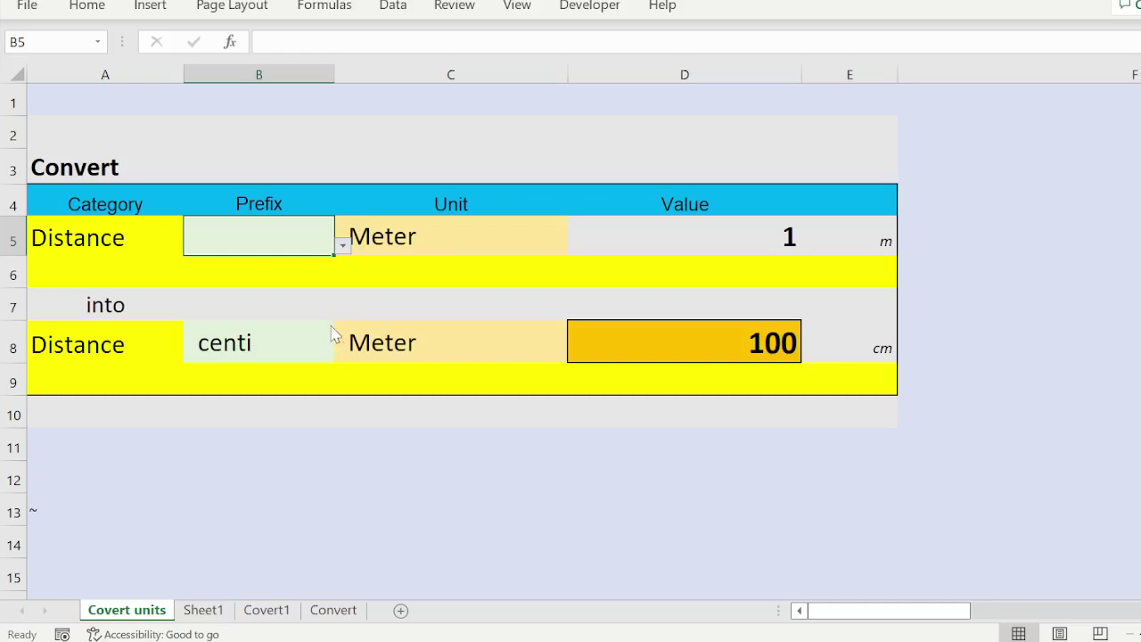
{"action": "left_click", "coordinate": [305, 258]}
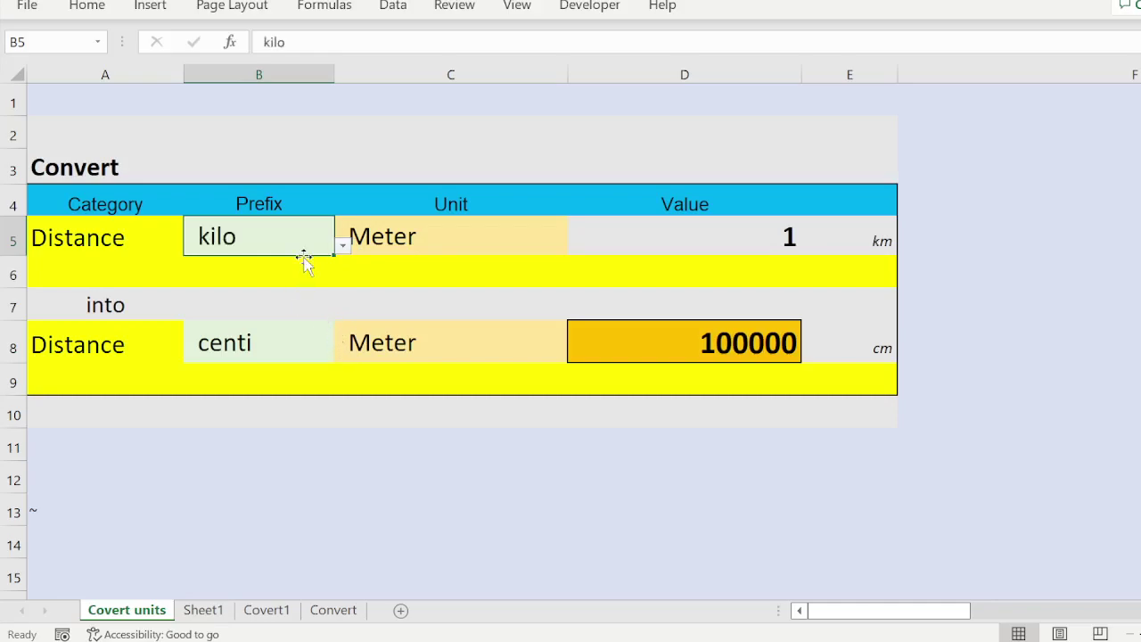
{"action": "left_click", "coordinate": [623, 232]}
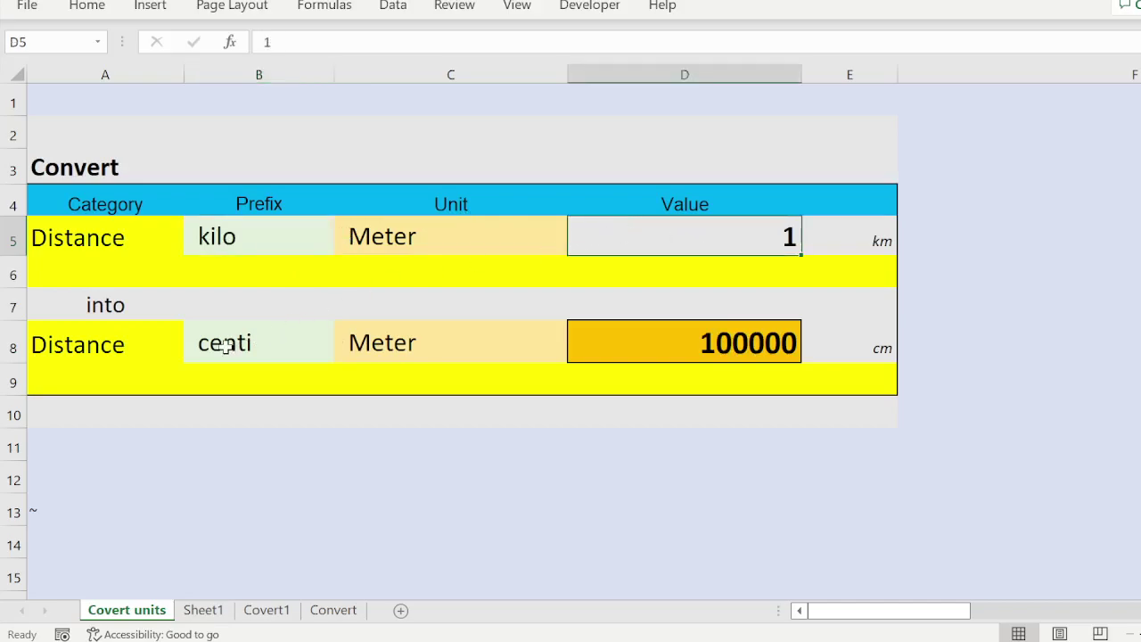
{"action": "left_click", "coordinate": [267, 346]}
{"action": "left_click", "coordinate": [343, 336]}
{"action": "left_click", "coordinate": [722, 330]}
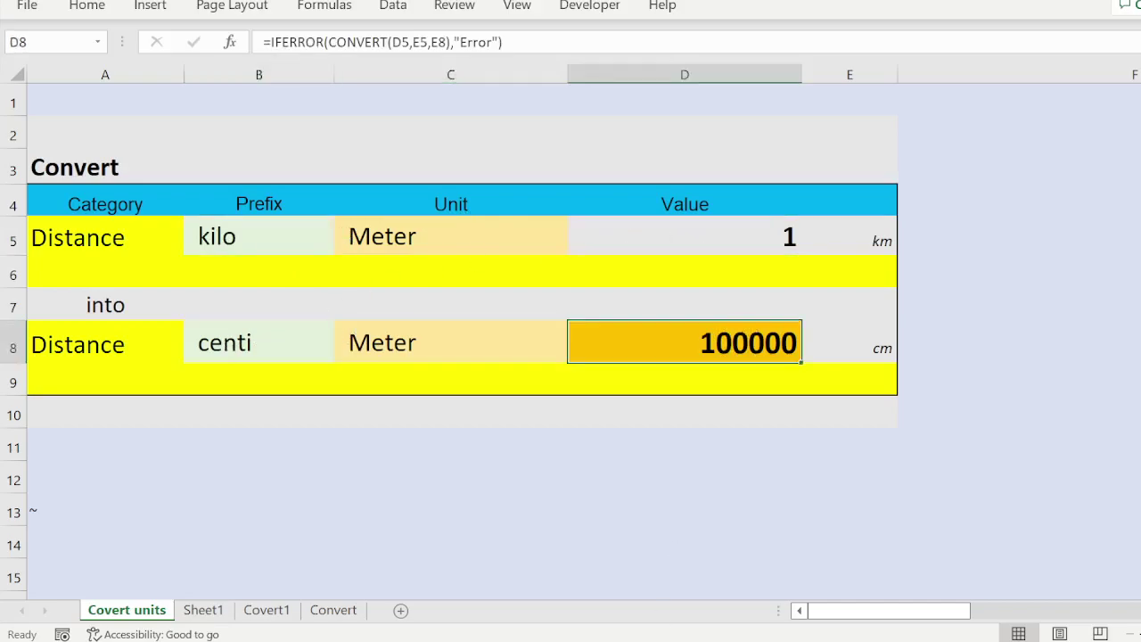
- Change the target prefix in B8 to deci
{"action": "left_click", "coordinate": [269, 352]}
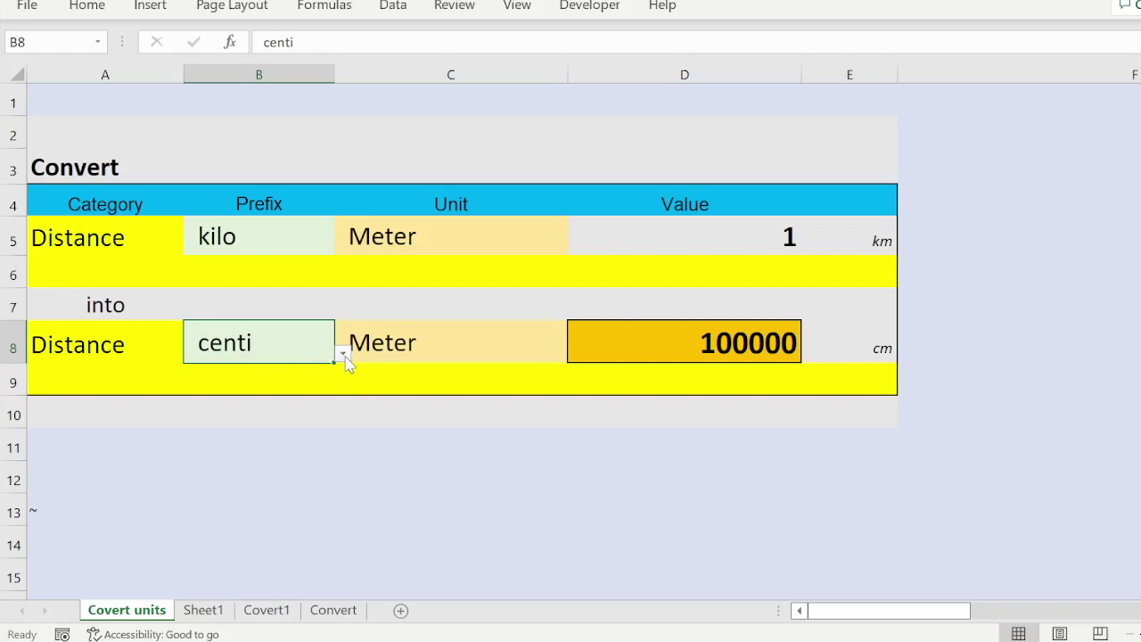
{"action": "left_click", "coordinate": [342, 354]}
{"action": "left_click", "coordinate": [298, 384]}
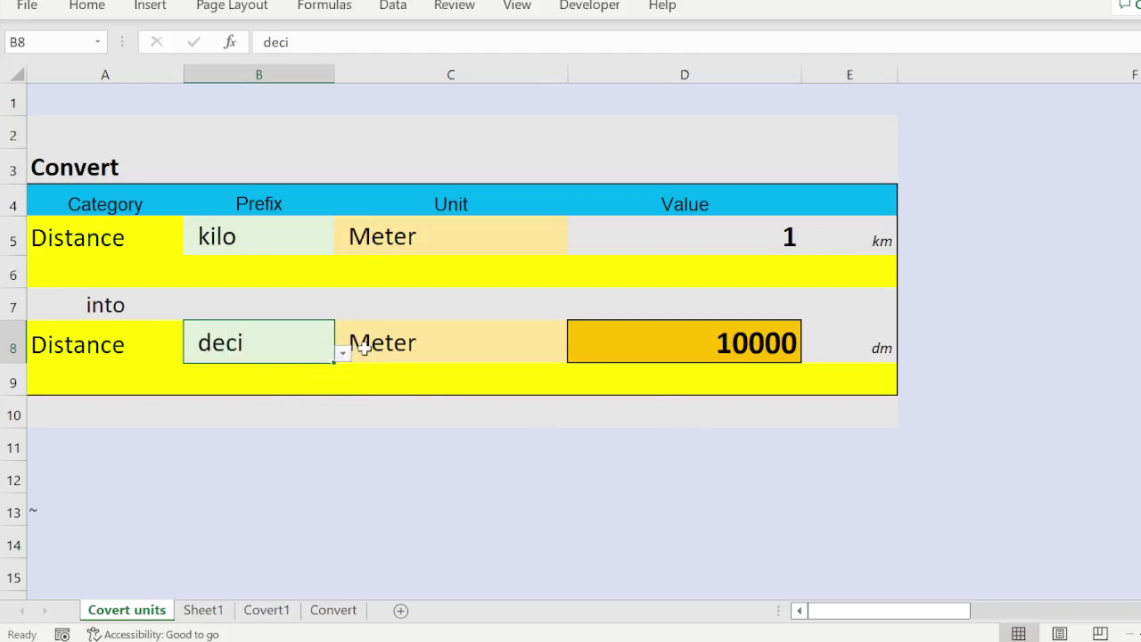
- Change the source prefix in B5 to dekao and the target prefix in B8 to exa
{"action": "left_click", "coordinate": [326, 247]}
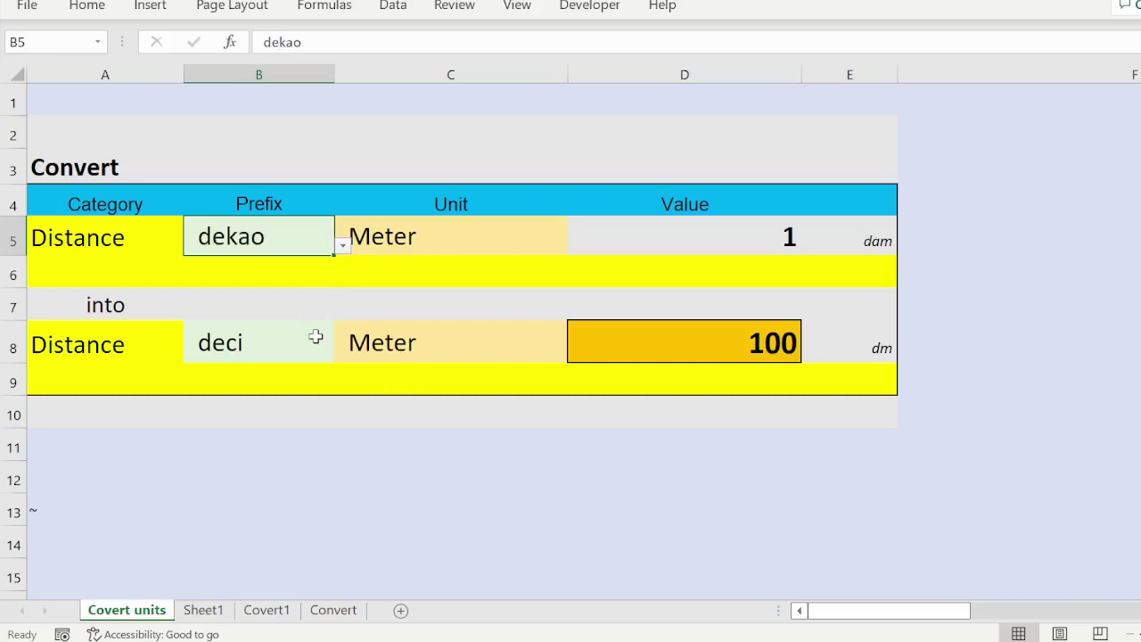
{"action": "left_click", "coordinate": [317, 336]}
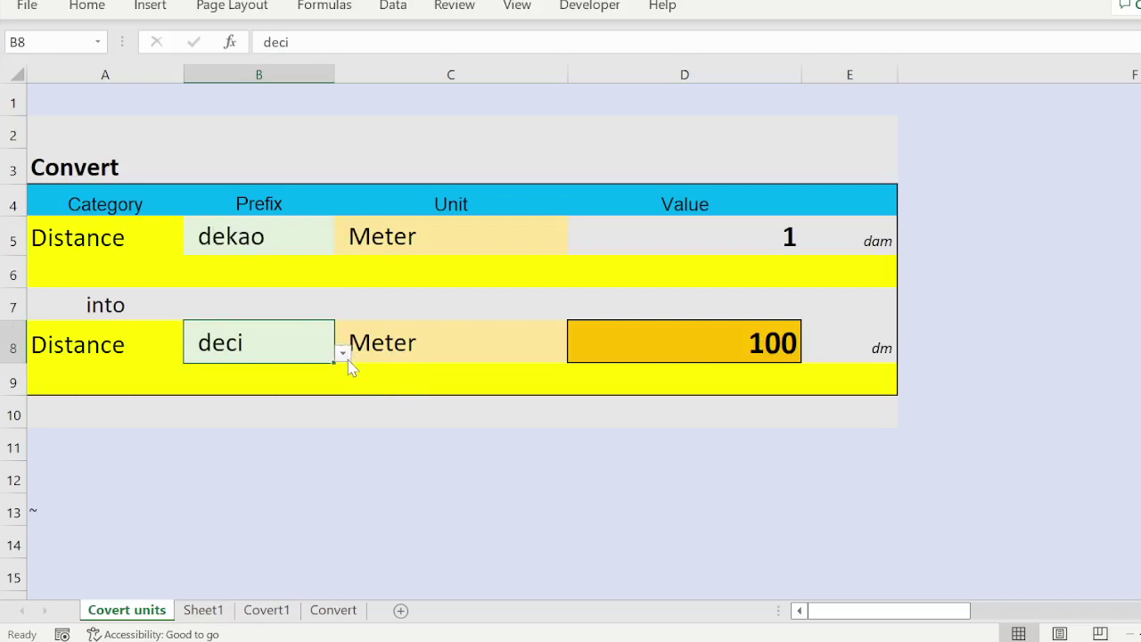
{"action": "left_click", "coordinate": [292, 407]}
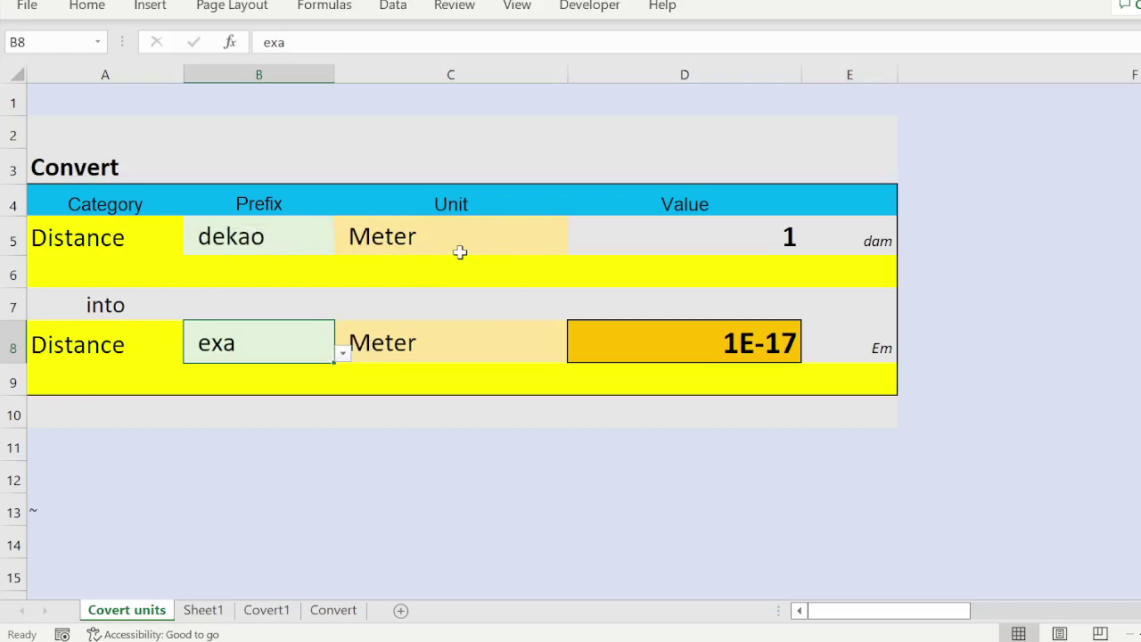
- Set the source row to category Information and unit Byte, clearing the prefix in B5
{"action": "left_click", "coordinate": [149, 246]}
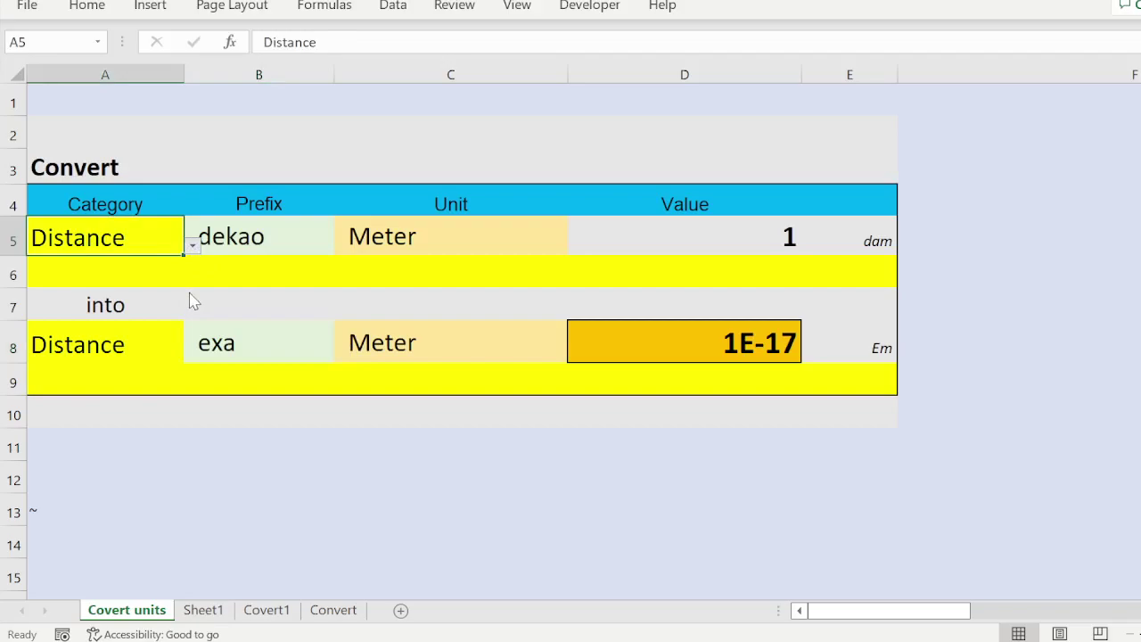
{"action": "left_click", "coordinate": [150, 308]}
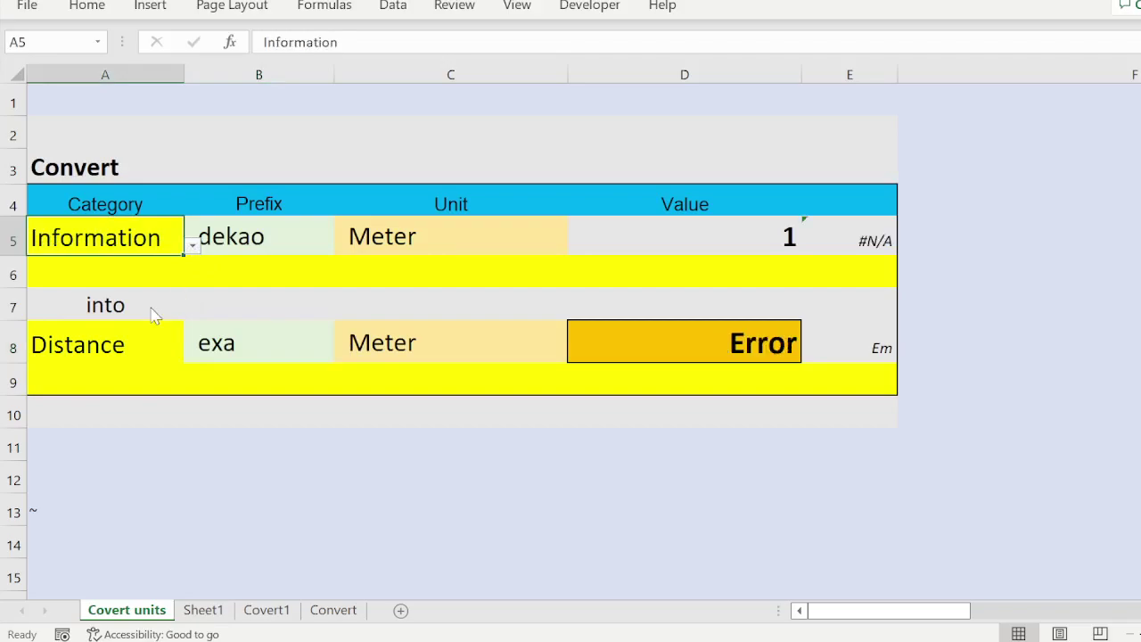
{"action": "left_click", "coordinate": [315, 245]}
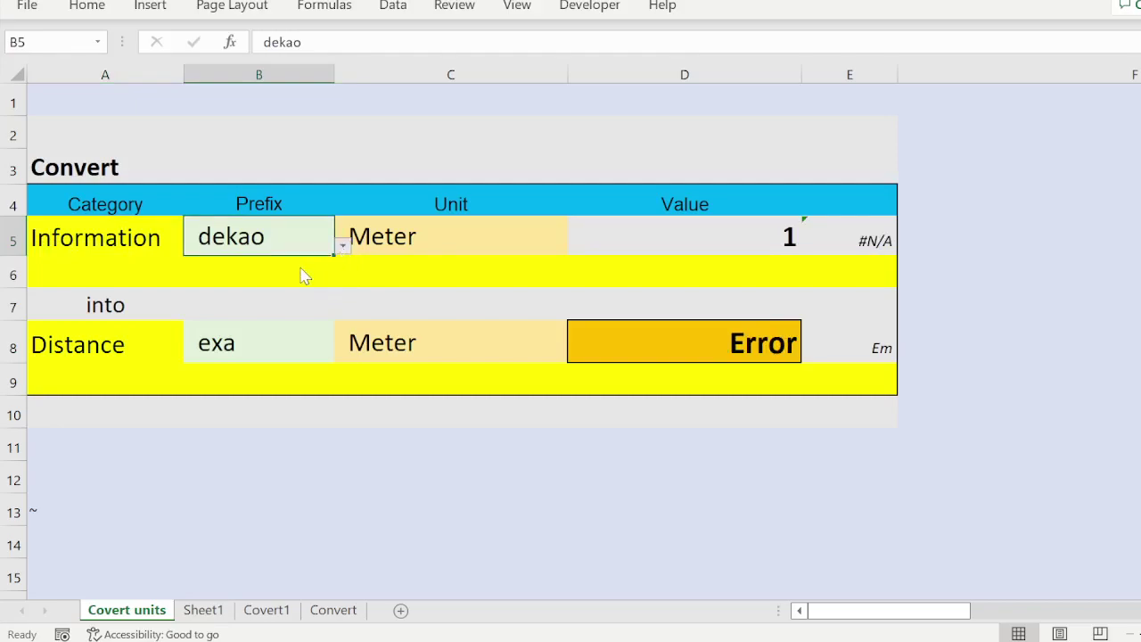
{"action": "key", "text": "Delete"}
{"action": "left_click", "coordinate": [474, 236]}
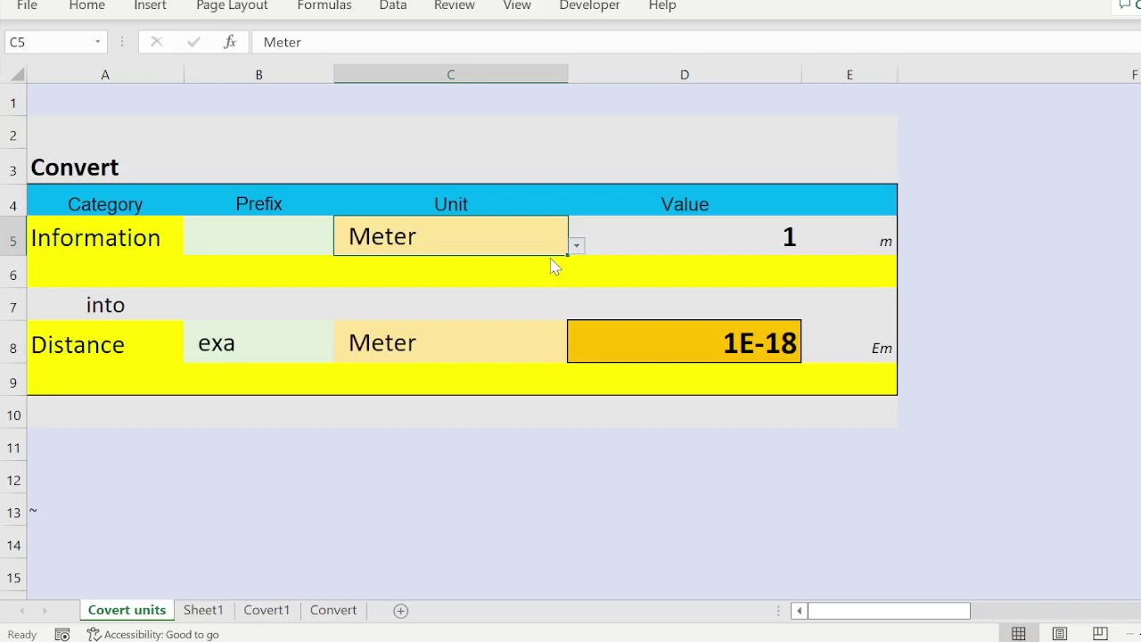
{"action": "left_click", "coordinate": [536, 278]}
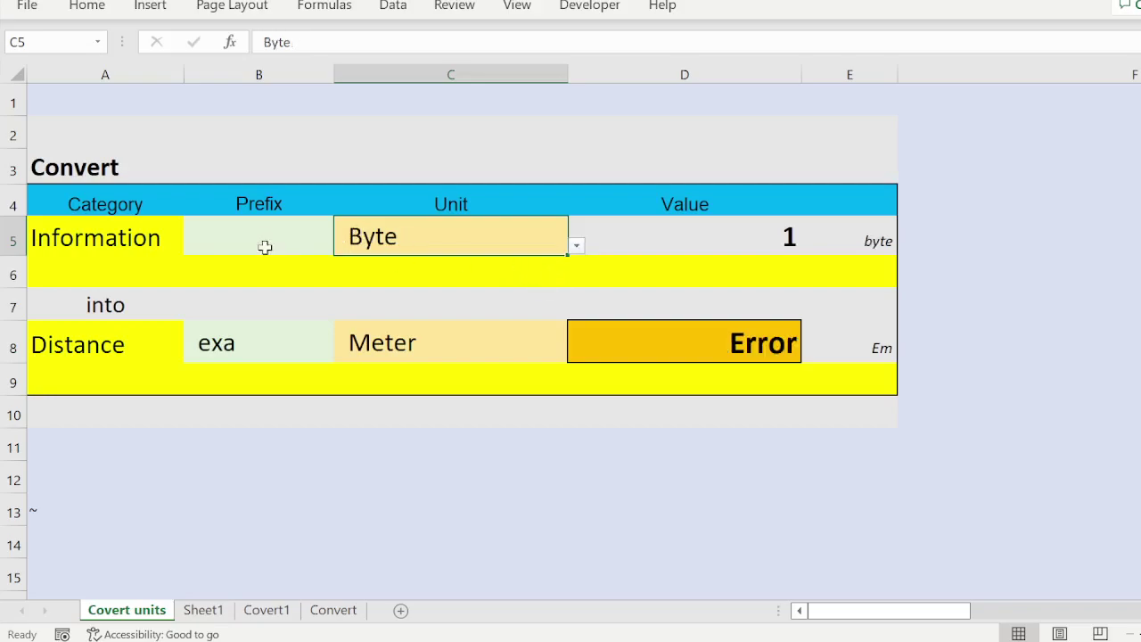
- Set the target row to category Information and unit Bit, clearing the prefix in B8
{"action": "left_click", "coordinate": [80, 351]}
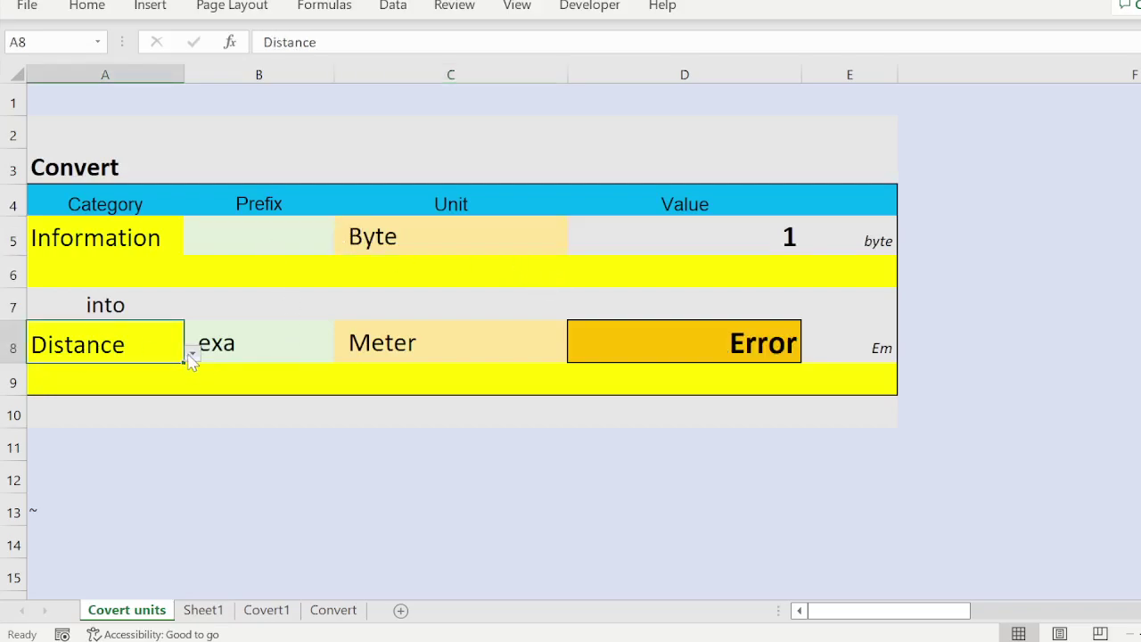
{"action": "left_click", "coordinate": [169, 413]}
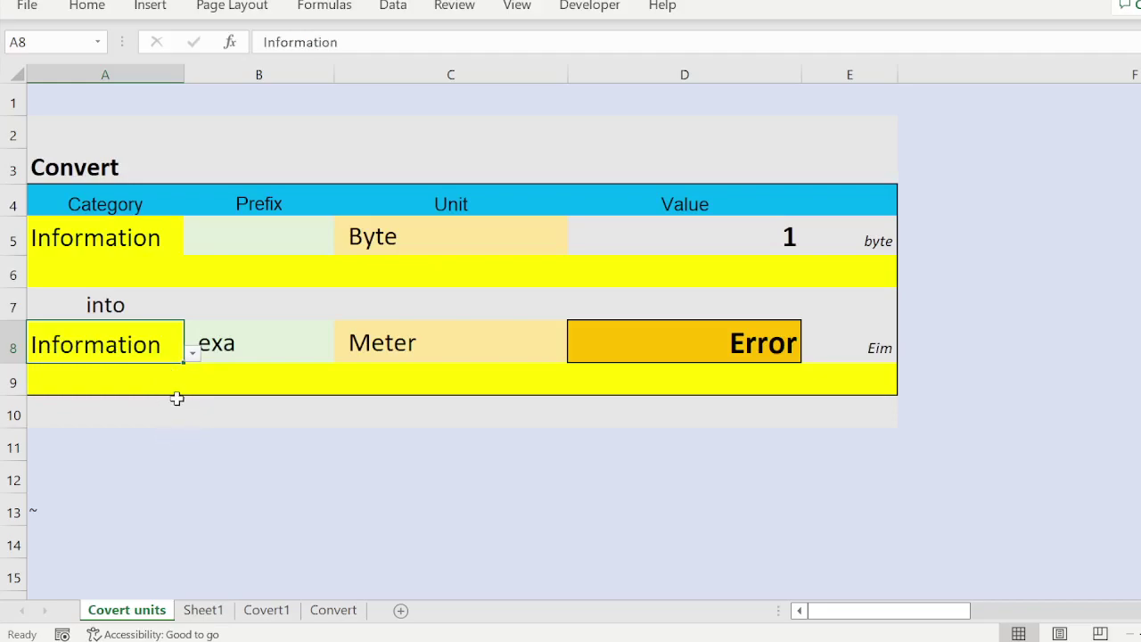
{"action": "left_click", "coordinate": [294, 353]}
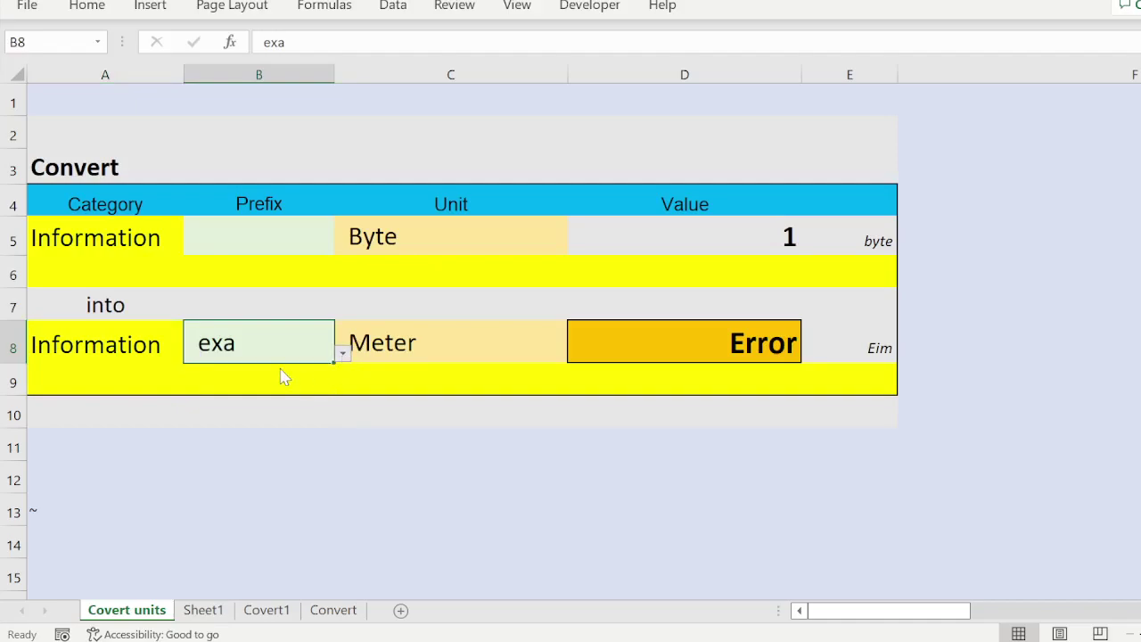
{"action": "key", "text": "Delete"}
{"action": "left_click", "coordinate": [450, 344]}
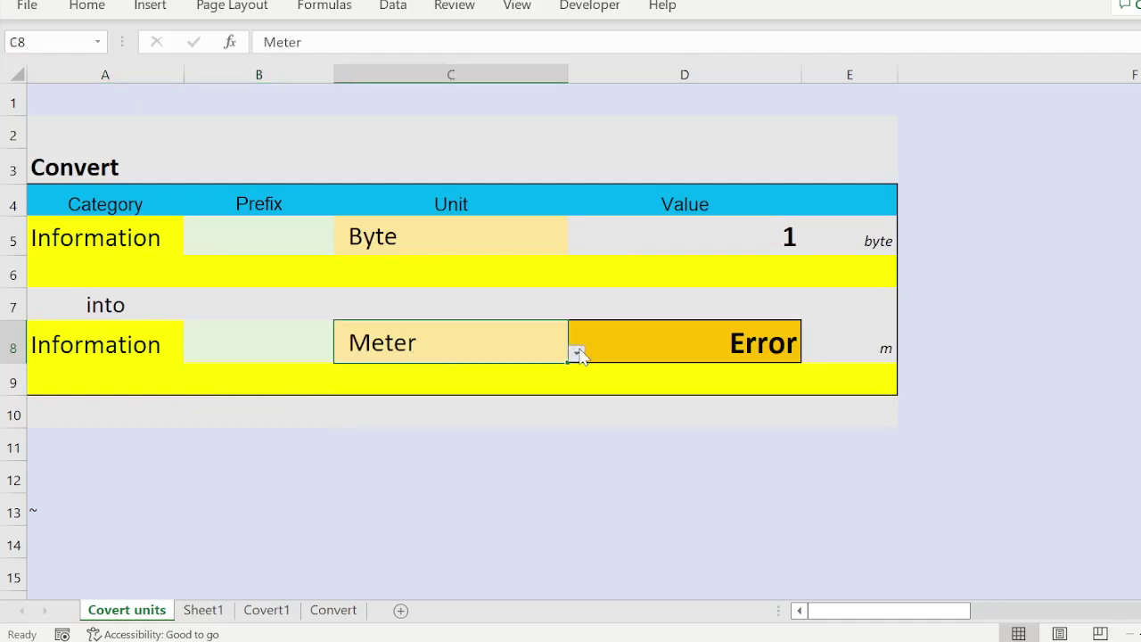
{"action": "left_click", "coordinate": [576, 354]}
{"action": "left_click", "coordinate": [538, 377]}
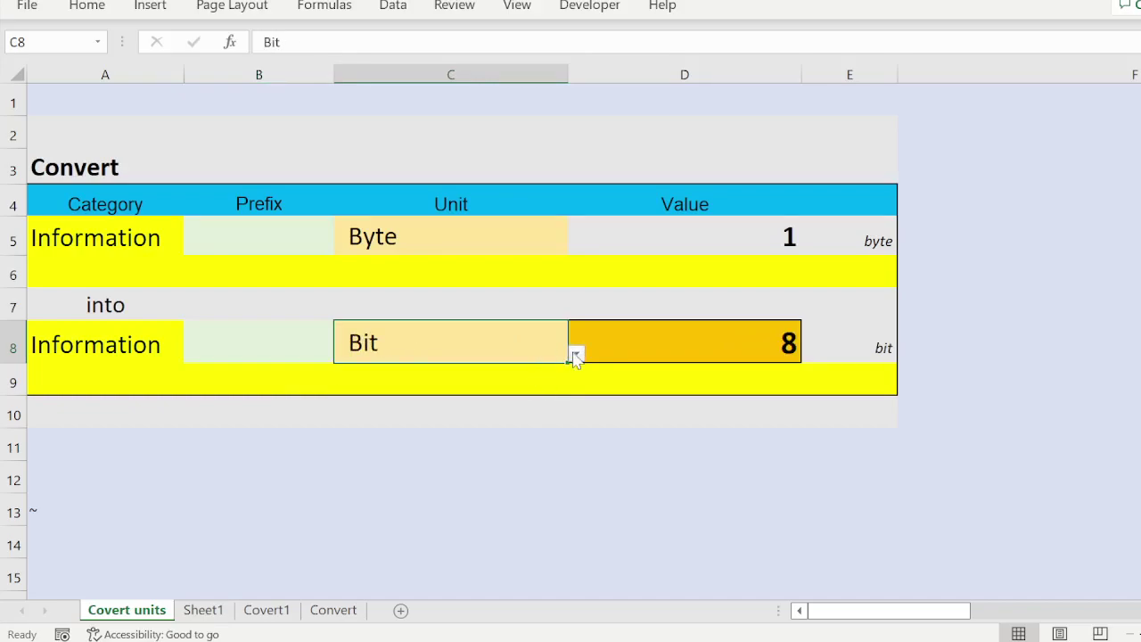
- Change the target unit in C8 to Byte and set the source prefix in B5 to giga
{"action": "left_click", "coordinate": [576, 354]}
{"action": "left_click", "coordinate": [519, 394]}
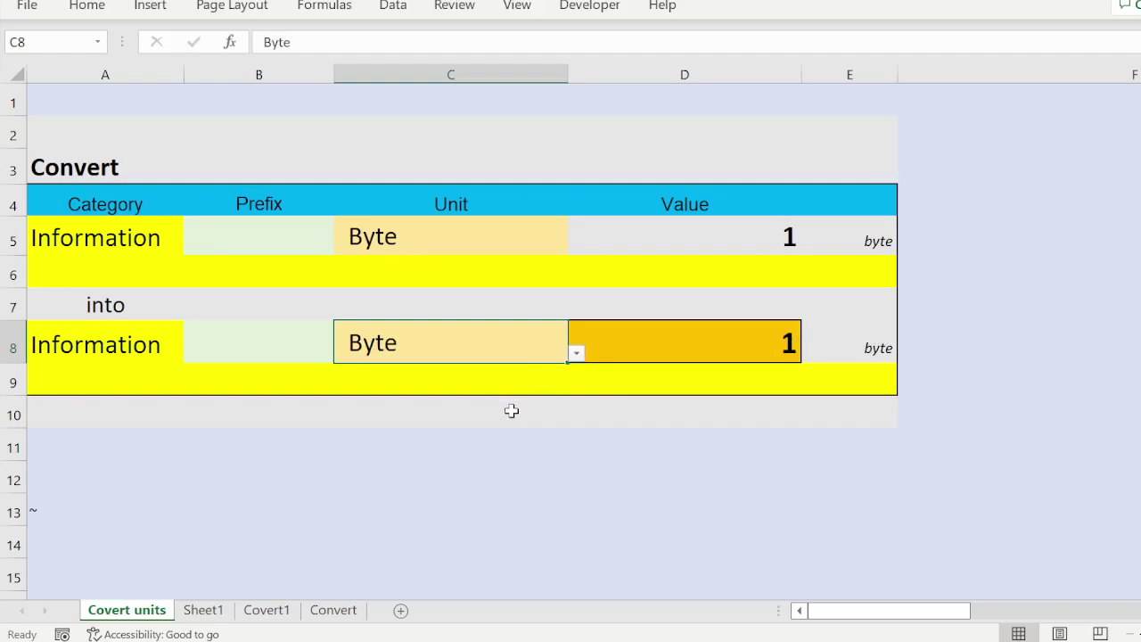
{"action": "left_click", "coordinate": [307, 246]}
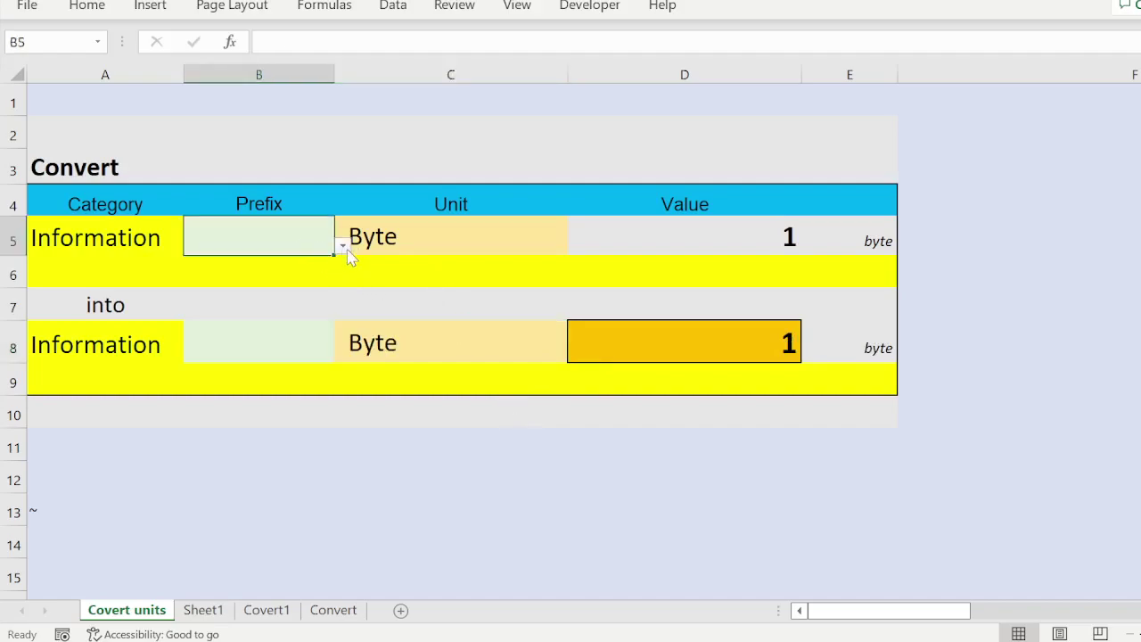
{"action": "left_click", "coordinate": [397, 239]}
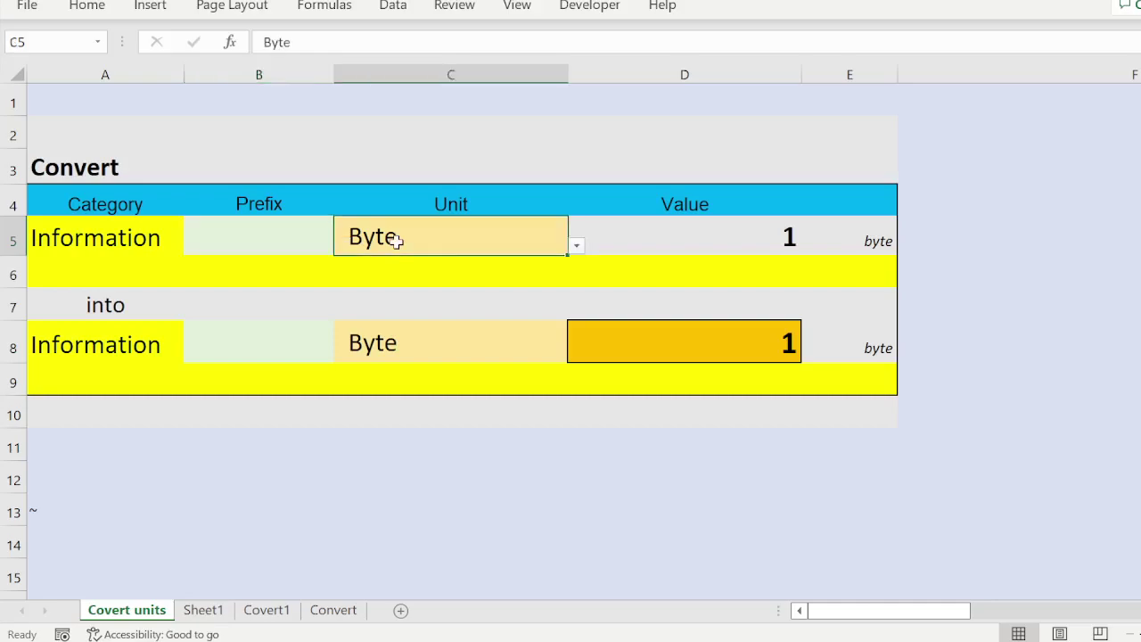
{"action": "left_click", "coordinate": [298, 239]}
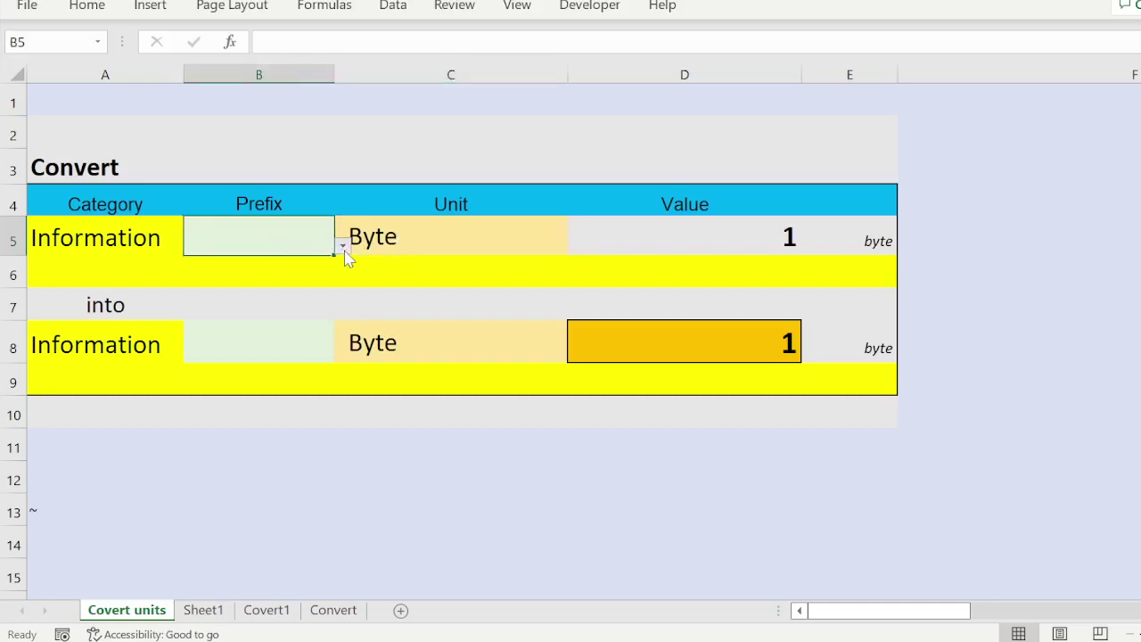
{"action": "left_click", "coordinate": [302, 296]}
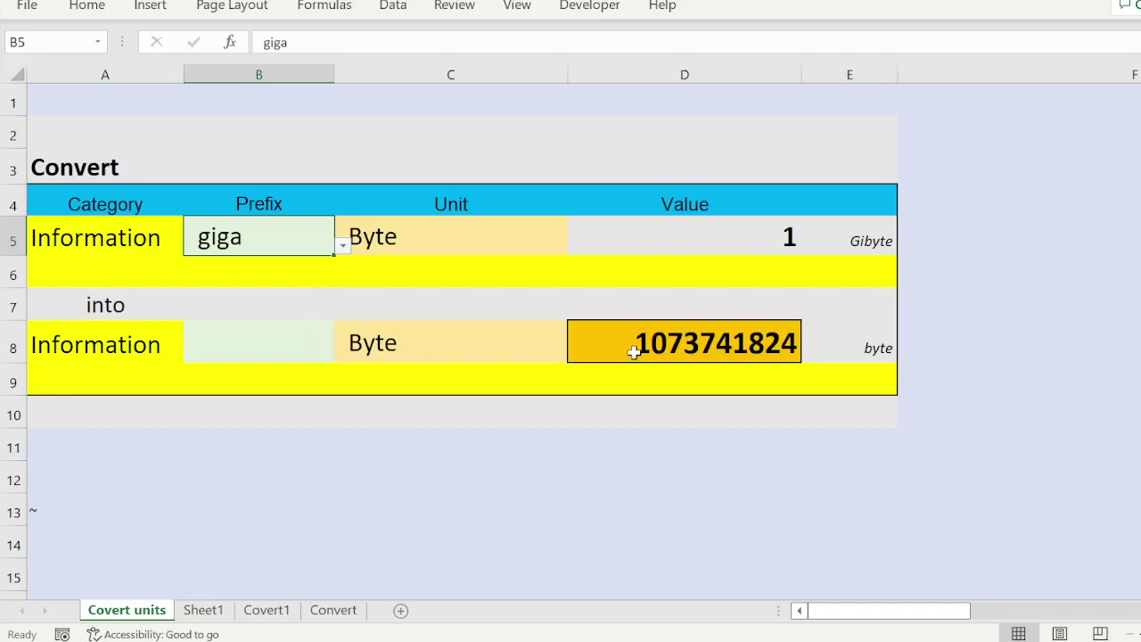
- Set the target prefix in B8 to kilo and change the source prefix in B5 to kilo as well
{"action": "left_click", "coordinate": [312, 346]}
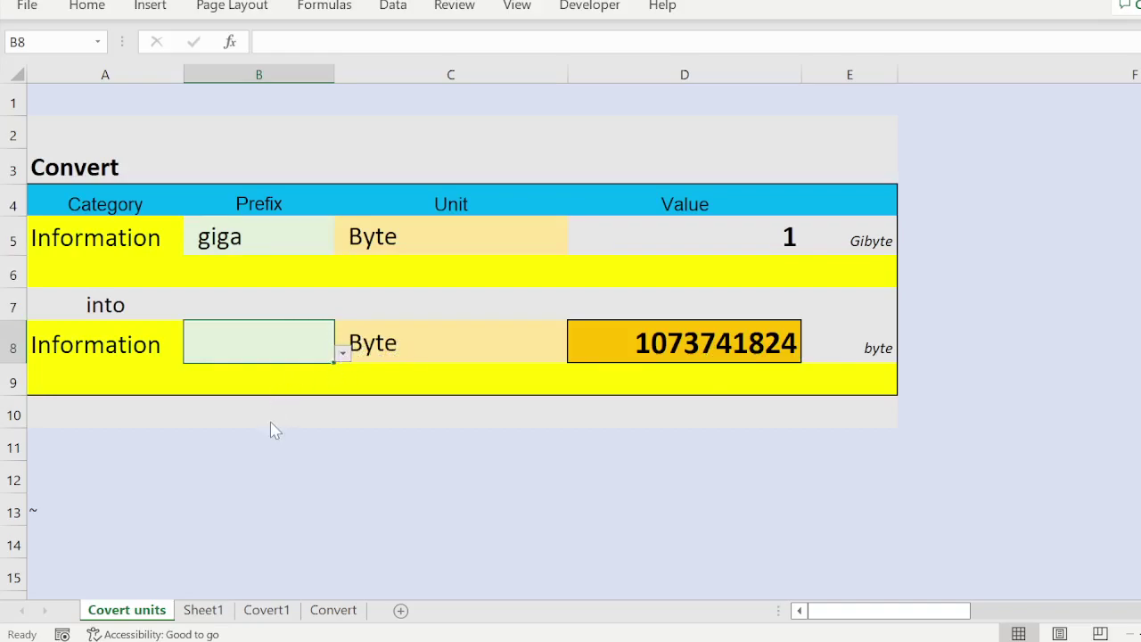
{"action": "type", "text": "kilo"}
{"action": "key", "text": "ctrl+Return"}
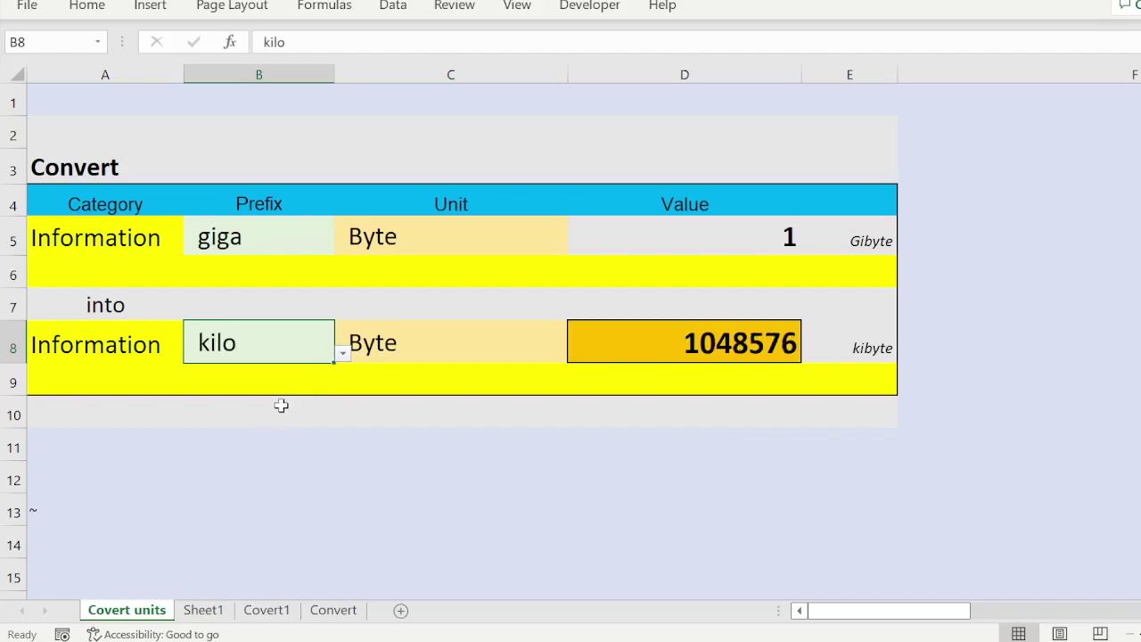
{"action": "left_click", "coordinate": [262, 237]}
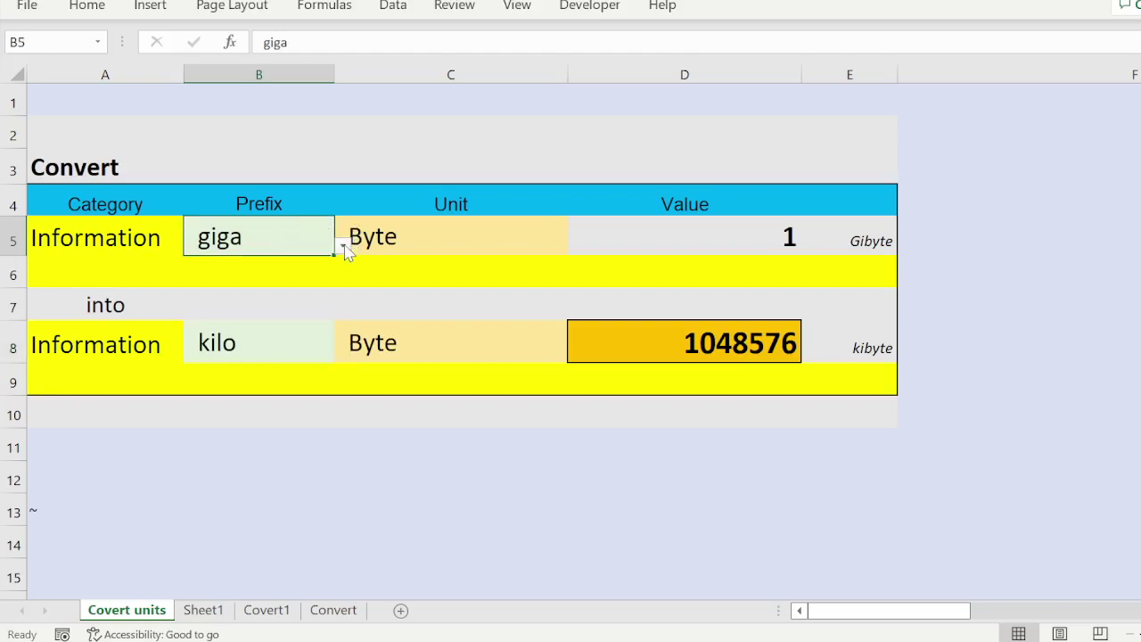
{"action": "type", "text": "kilo"}
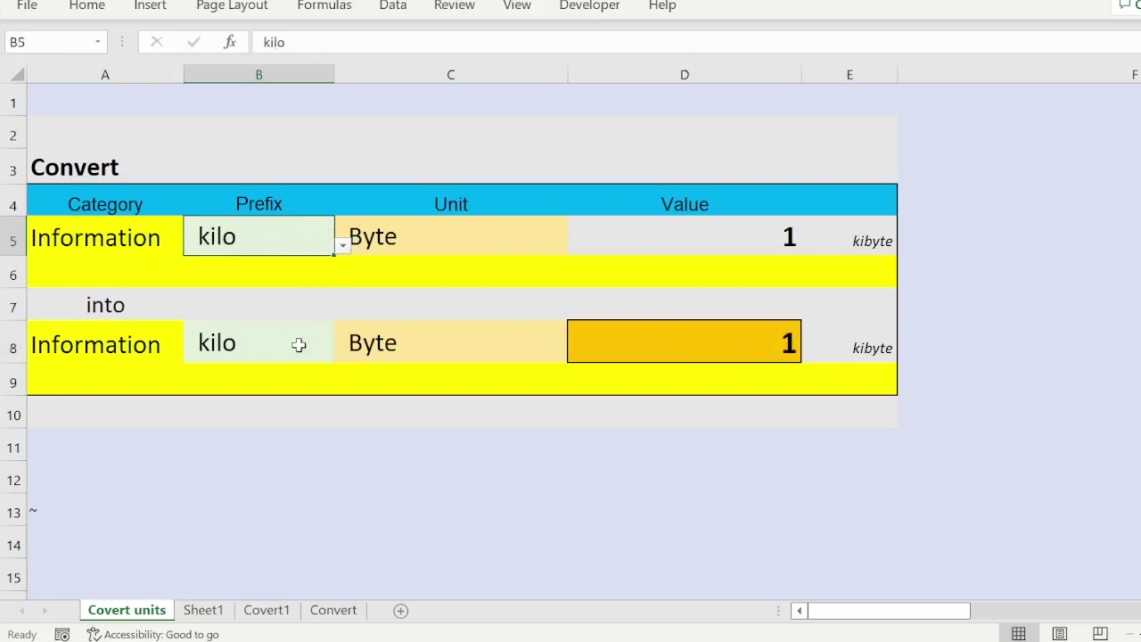
- Try mega as the target prefix in B8, and clear that prefix to convert kilobytes into bytes
{"action": "left_click", "coordinate": [320, 348]}
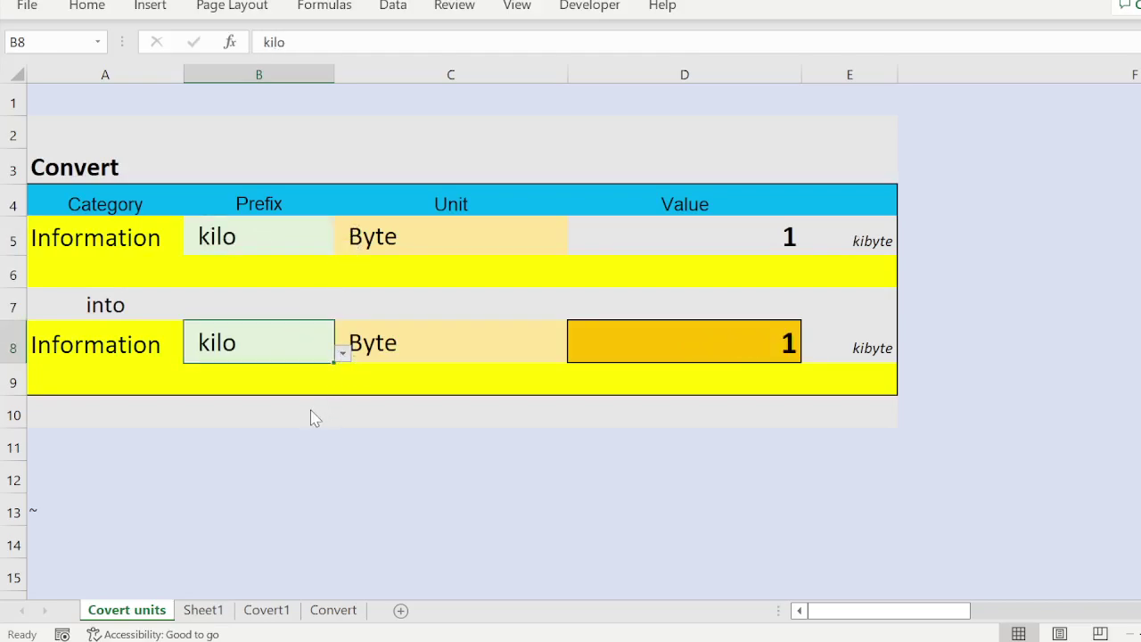
{"action": "type", "text": "mega"}
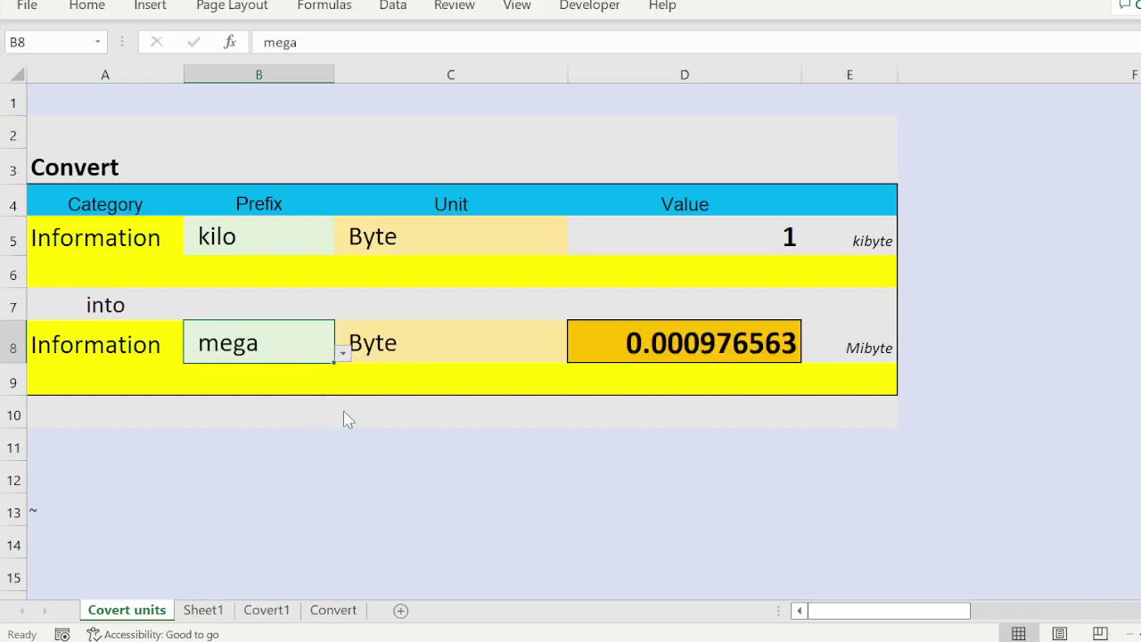
{"action": "key", "text": "Delete"}
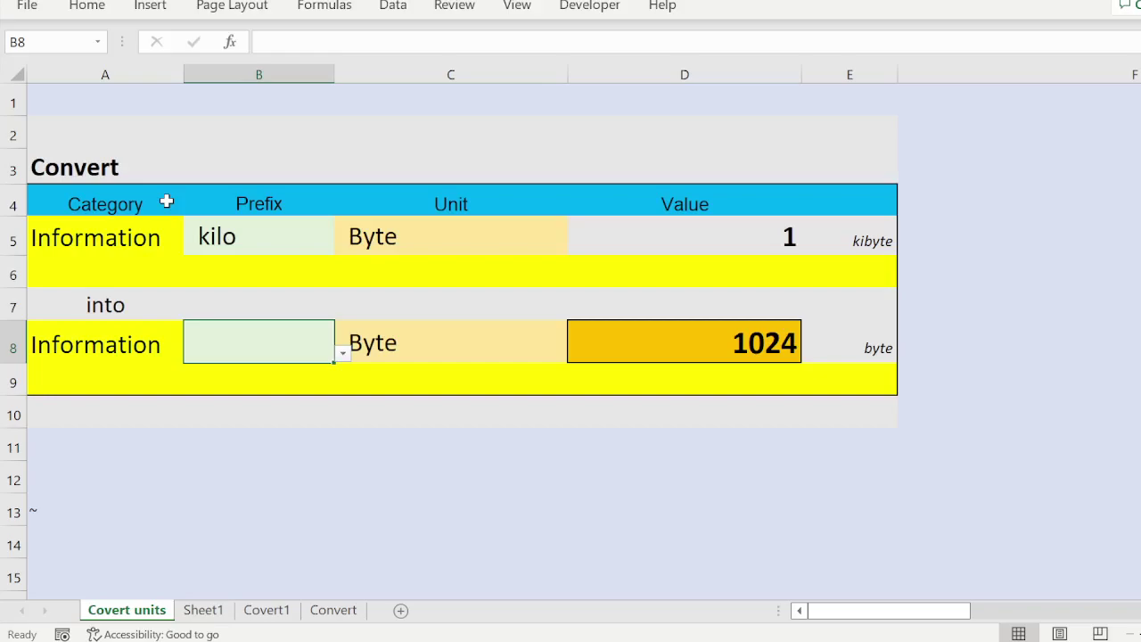
- Change the source row to category Weight and unit Gram, keeping the kilo prefix
{"action": "left_click", "coordinate": [163, 237]}
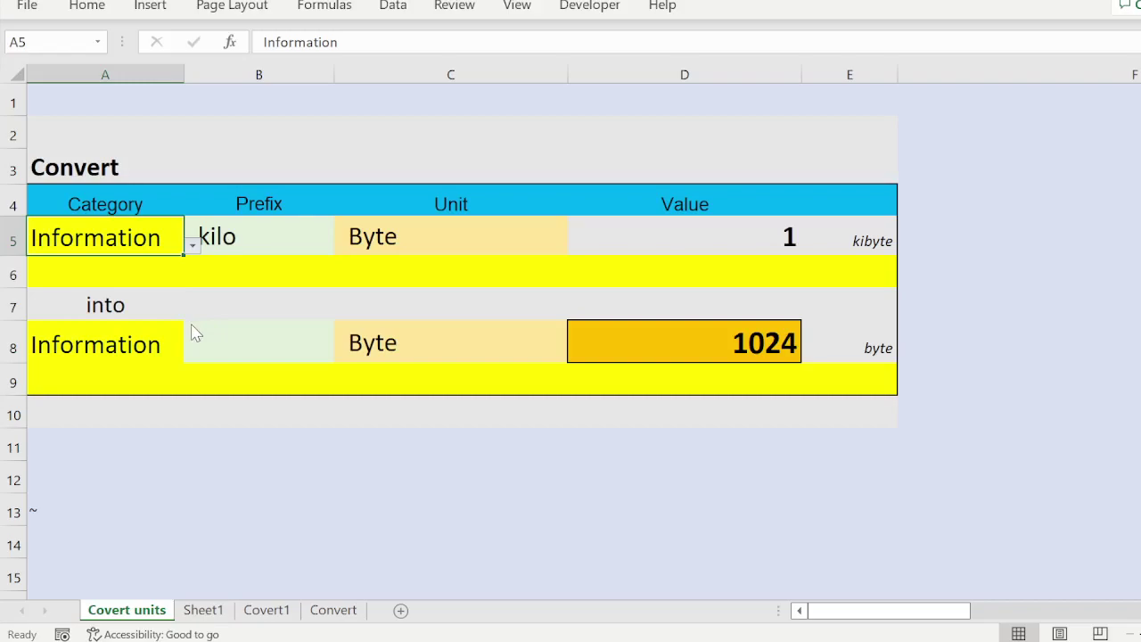
{"action": "left_click", "coordinate": [163, 362]}
{"action": "left_click", "coordinate": [300, 238]}
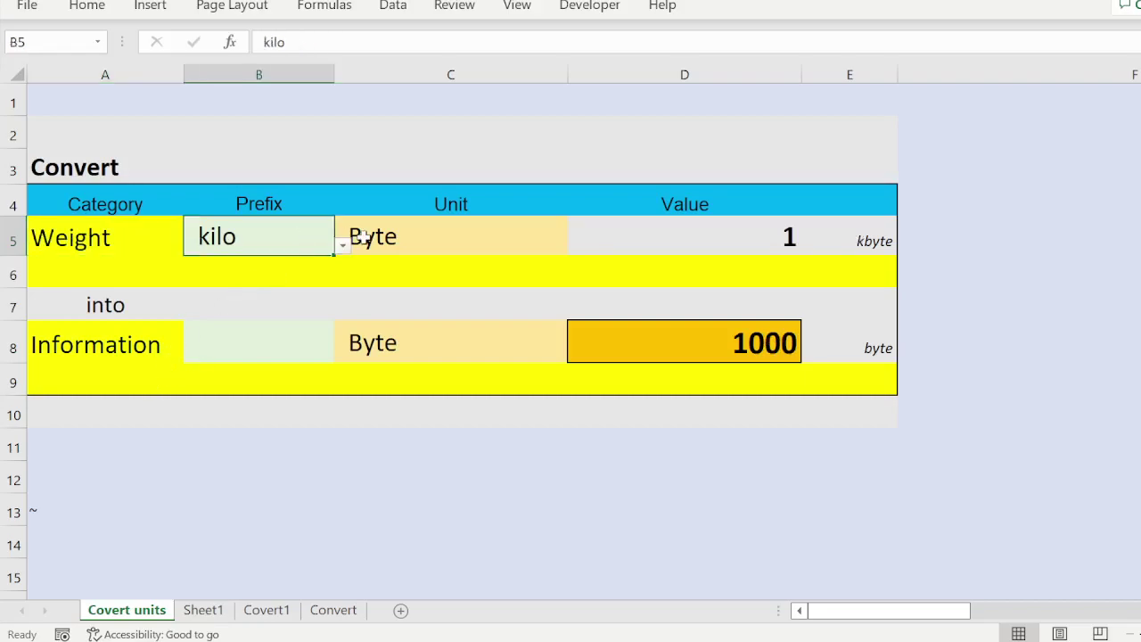
{"action": "left_click", "coordinate": [417, 240]}
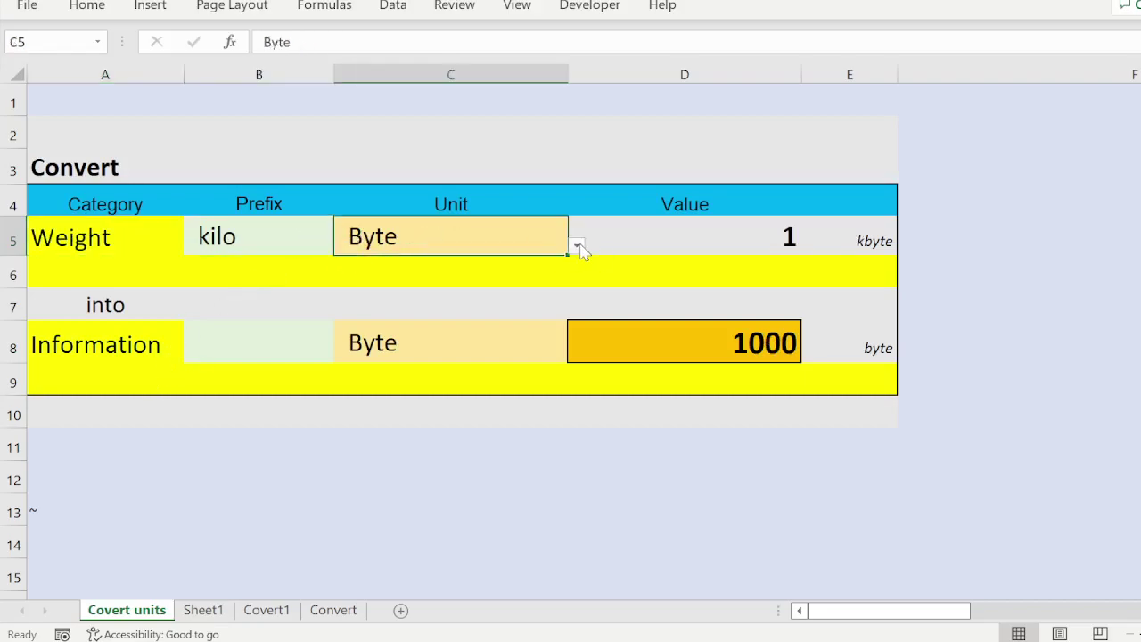
{"action": "left_click", "coordinate": [395, 282]}
- Change the target row to category Weight in A8 and unit Gram in C8
{"action": "left_click", "coordinate": [117, 358]}
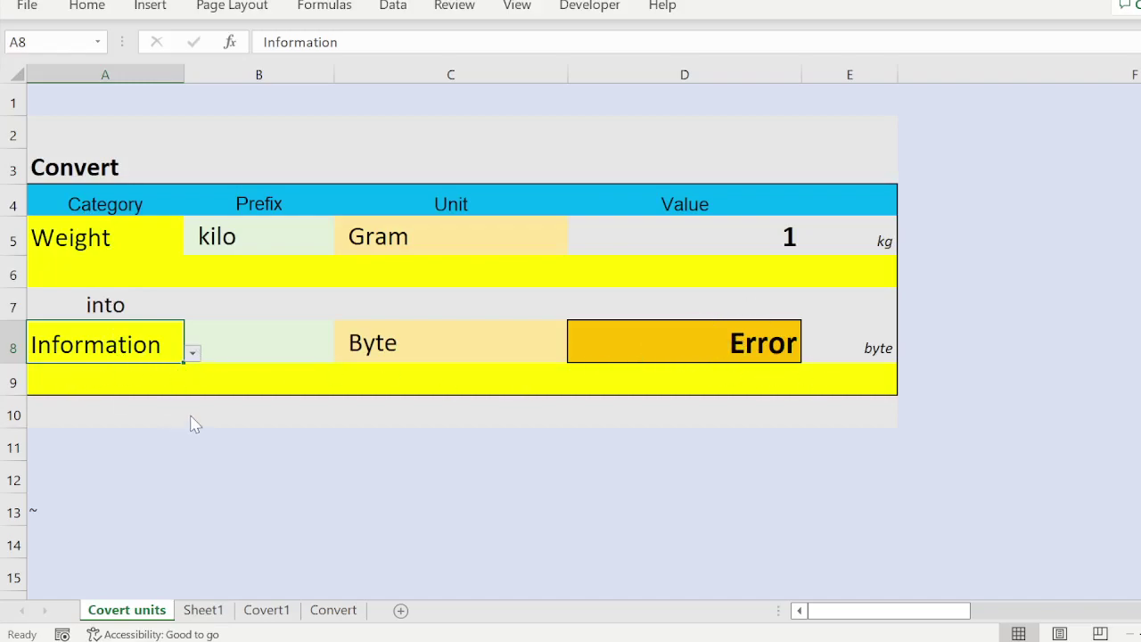
{"action": "key", "text": "ctrl+z"}
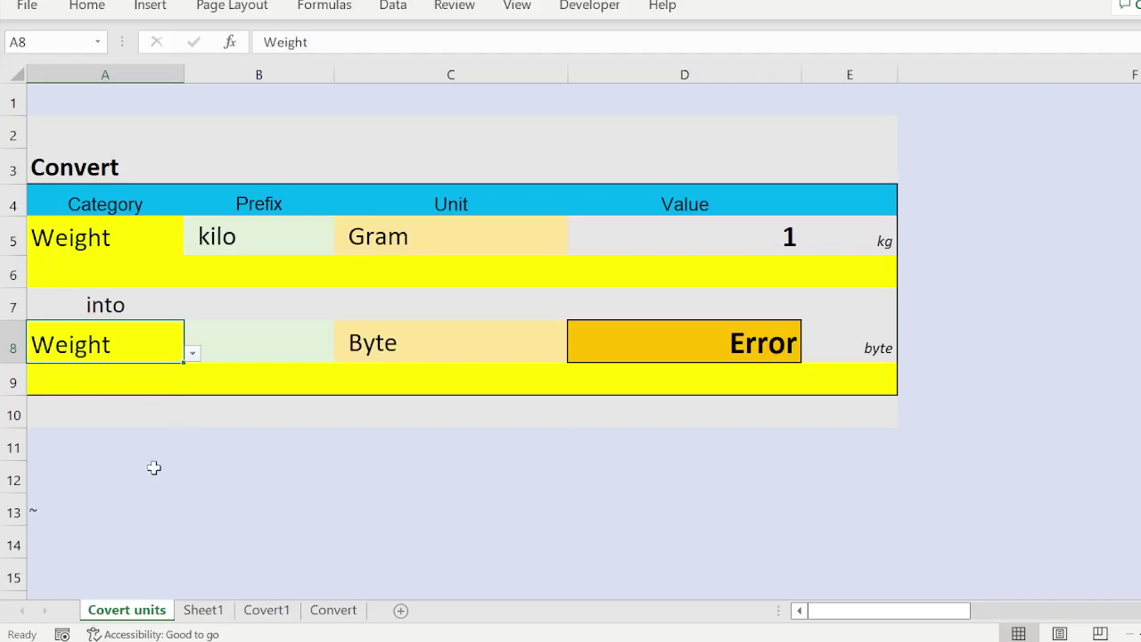
{"action": "left_click", "coordinate": [398, 352]}
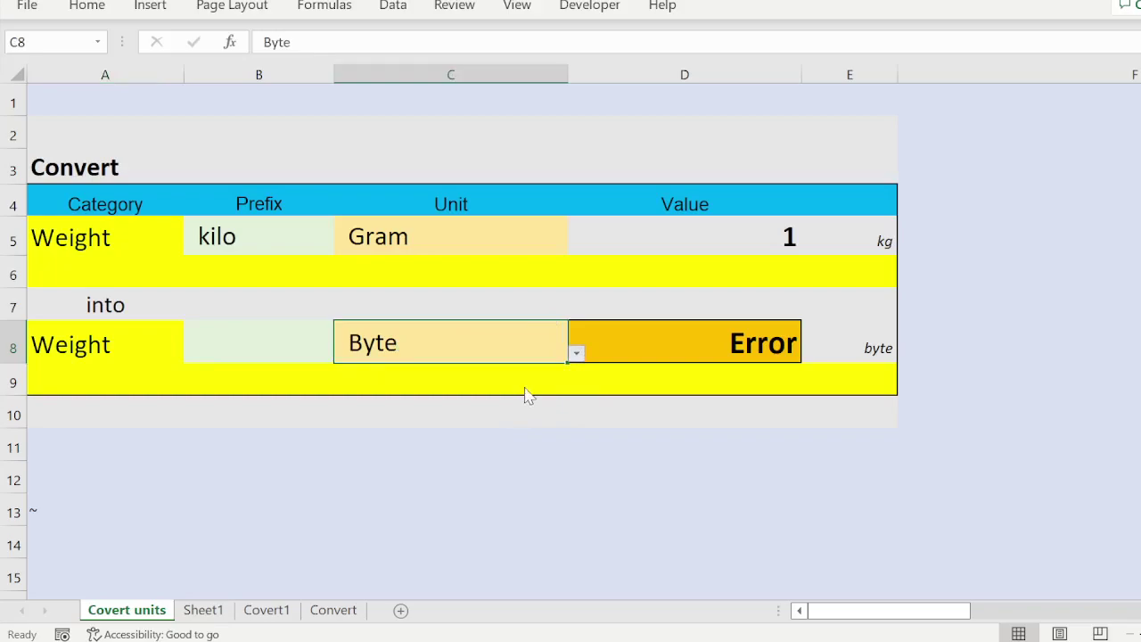
{"action": "key", "text": "ctrl+z"}
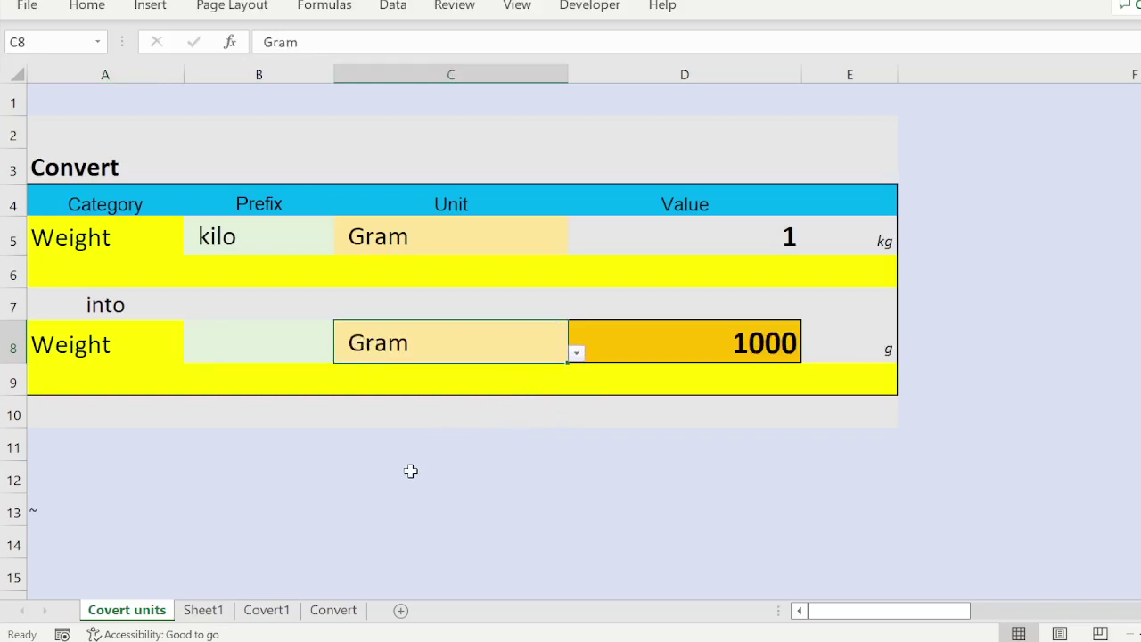
- Set the target prefix in B8 to centi to convert kilograms into centigrams, and check the formula in D8
{"action": "left_click", "coordinate": [305, 349]}
{"action": "left_click", "coordinate": [343, 354]}
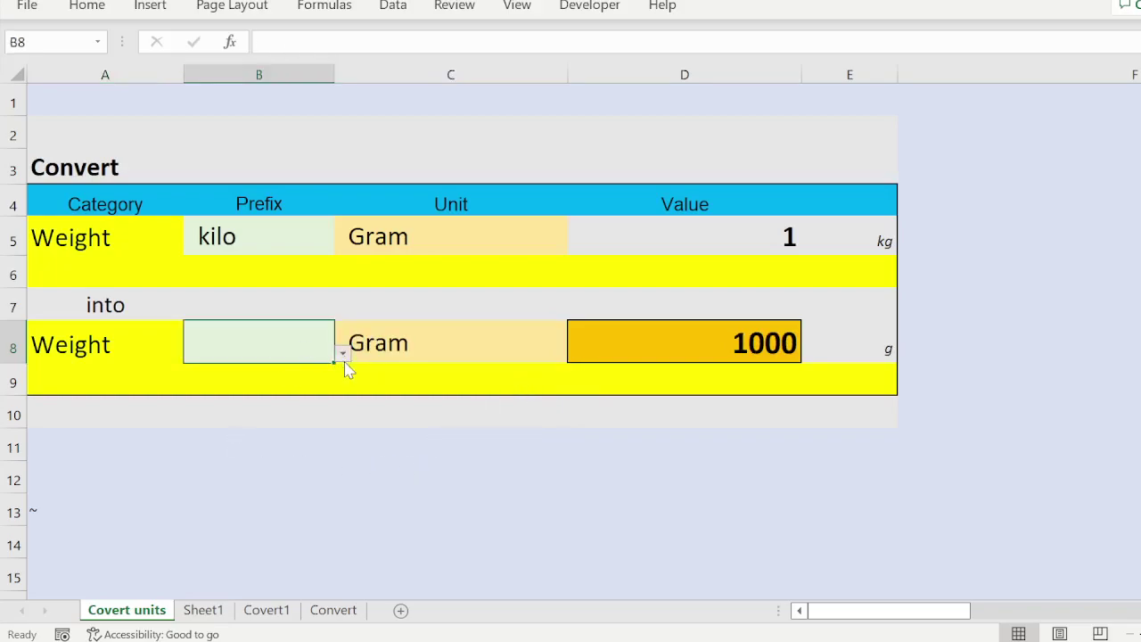
{"action": "left_click", "coordinate": [314, 403]}
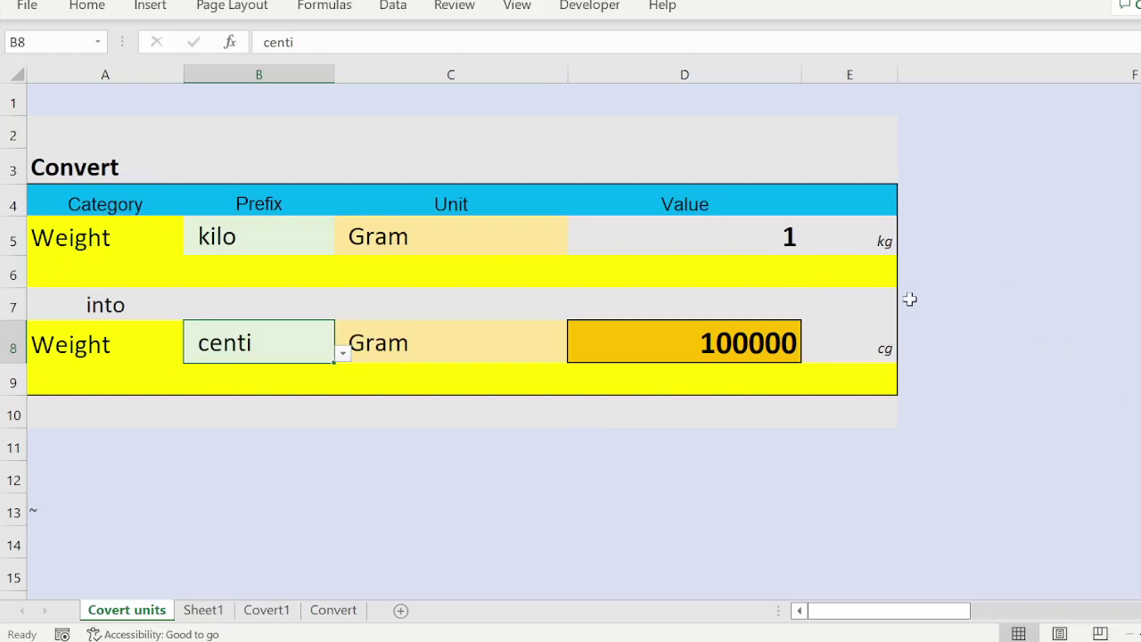
{"action": "left_click", "coordinate": [691, 339]}
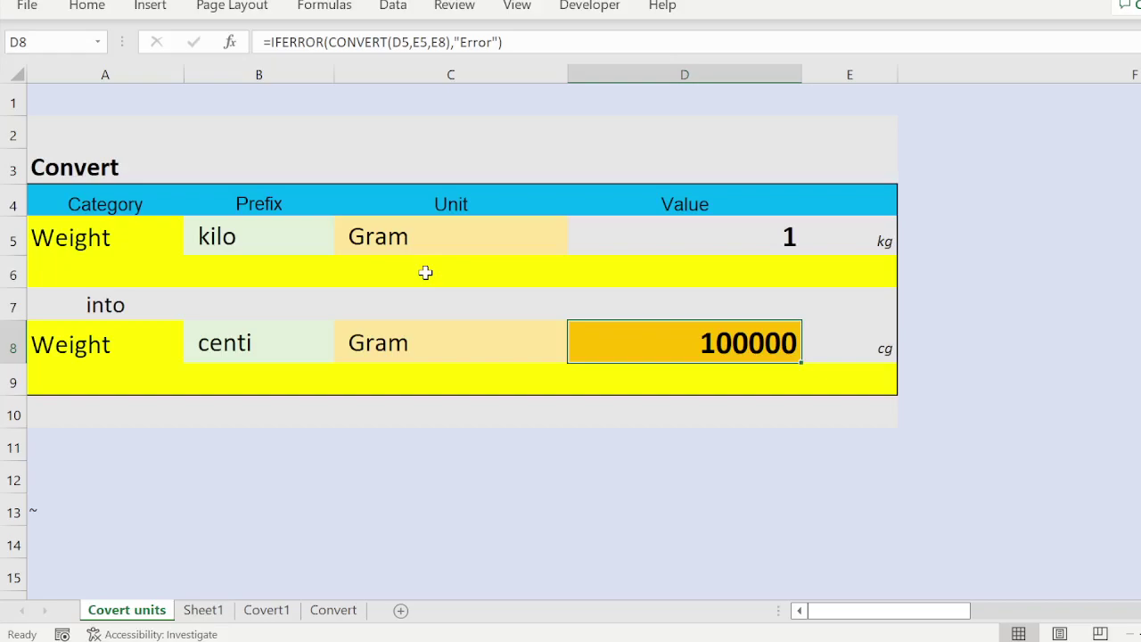
{"action": "left_click", "coordinate": [82, 507]}
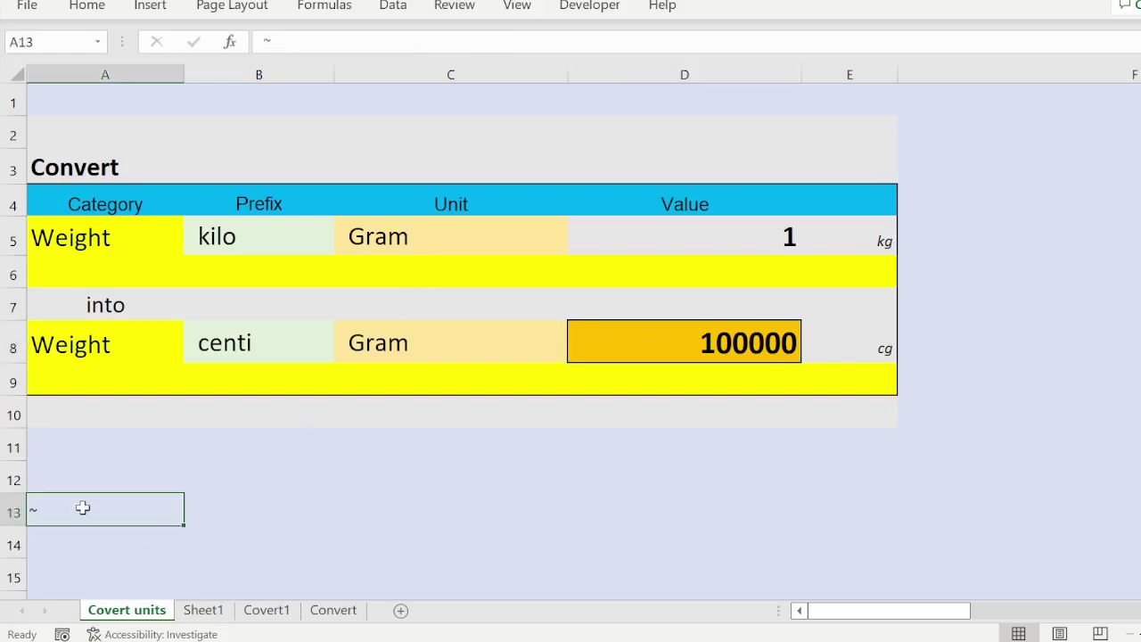